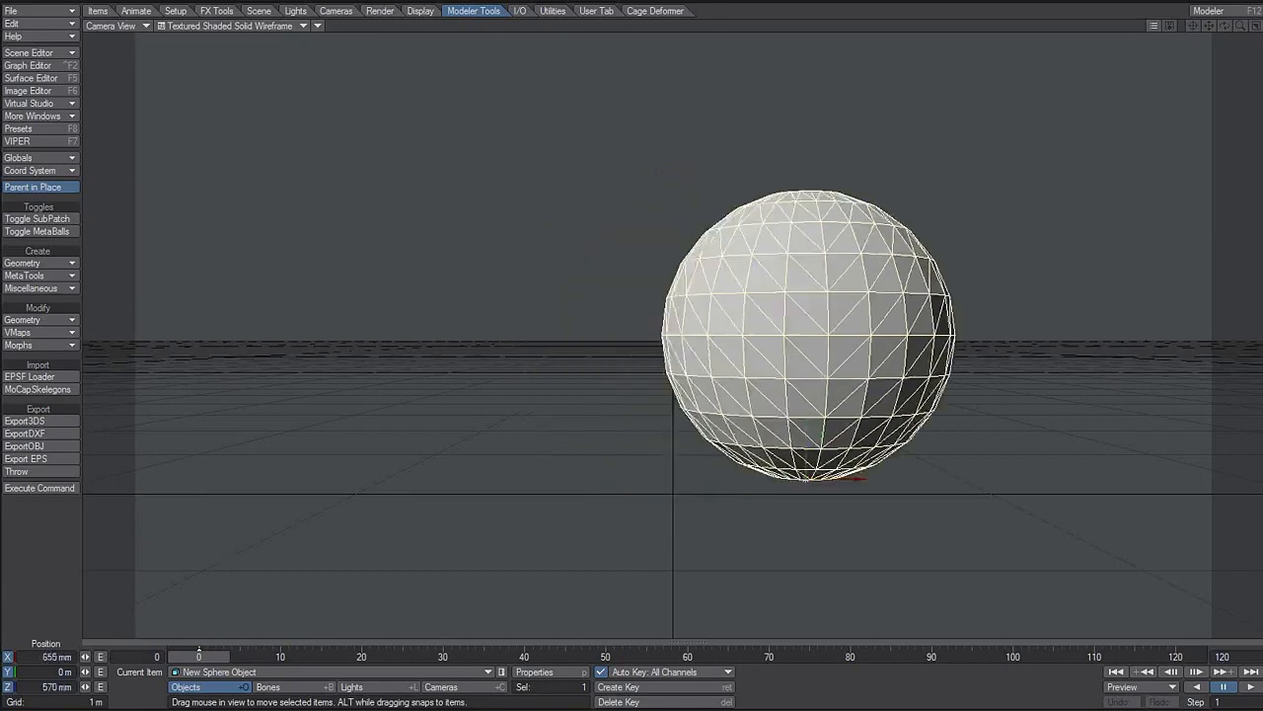
Step: Move the sphere freehand to about X -205 mm, Z 2.25 m, and select the camera
left_click_drag(768, 481, 638, 426)
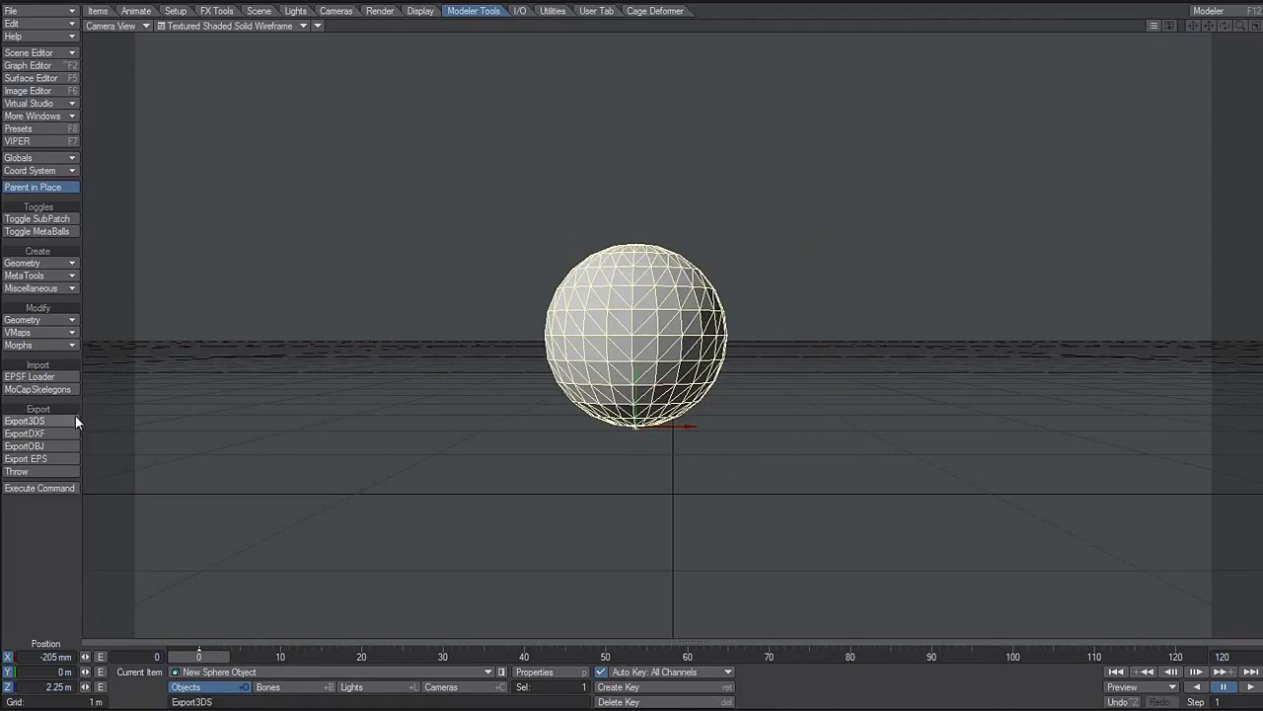
left_click(123, 26)
left_click(441, 687)
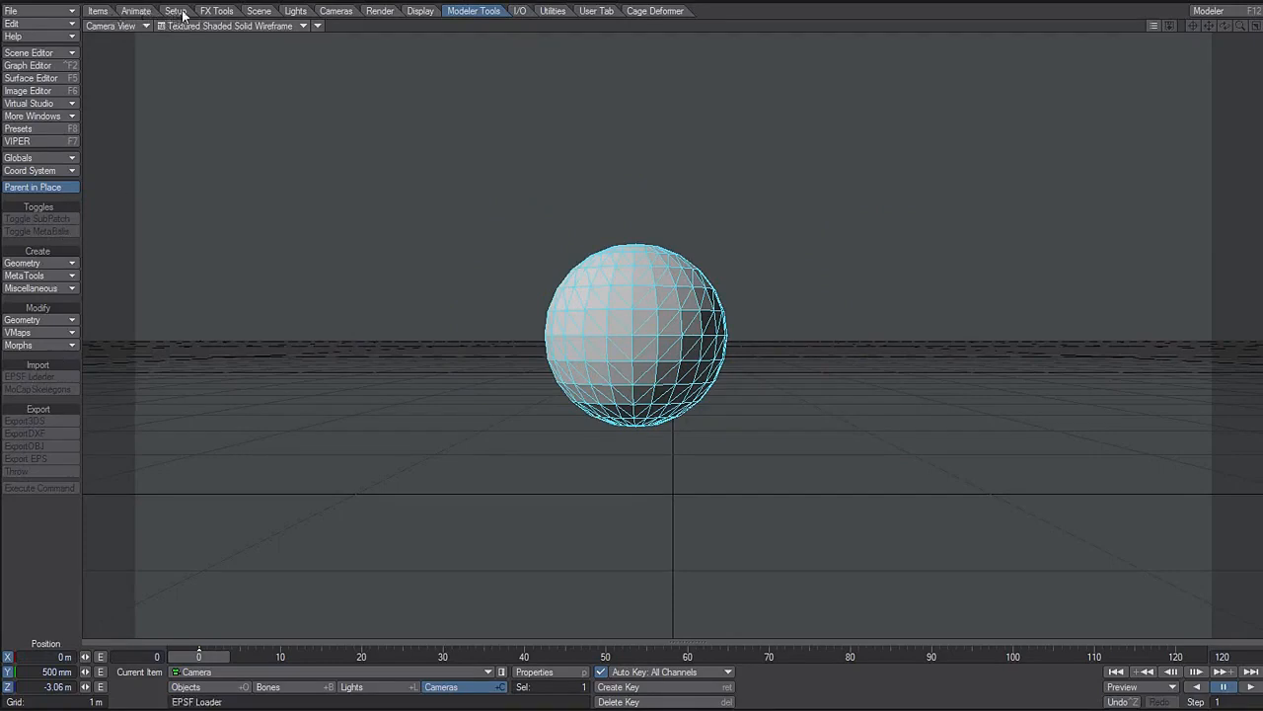
Step: Move the camera freehand to about X 690 mm, Z -1.945 m, after checking its placement in the Perspective view
left_click(138, 11)
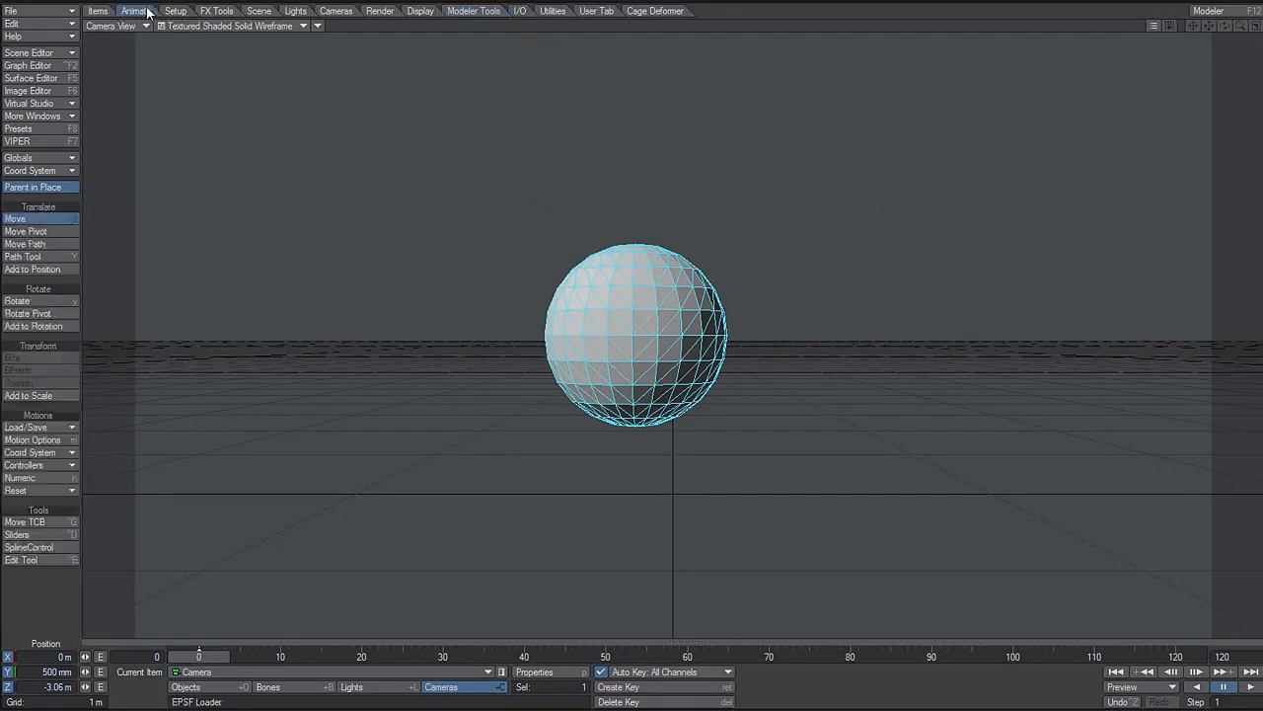
left_click(20, 223)
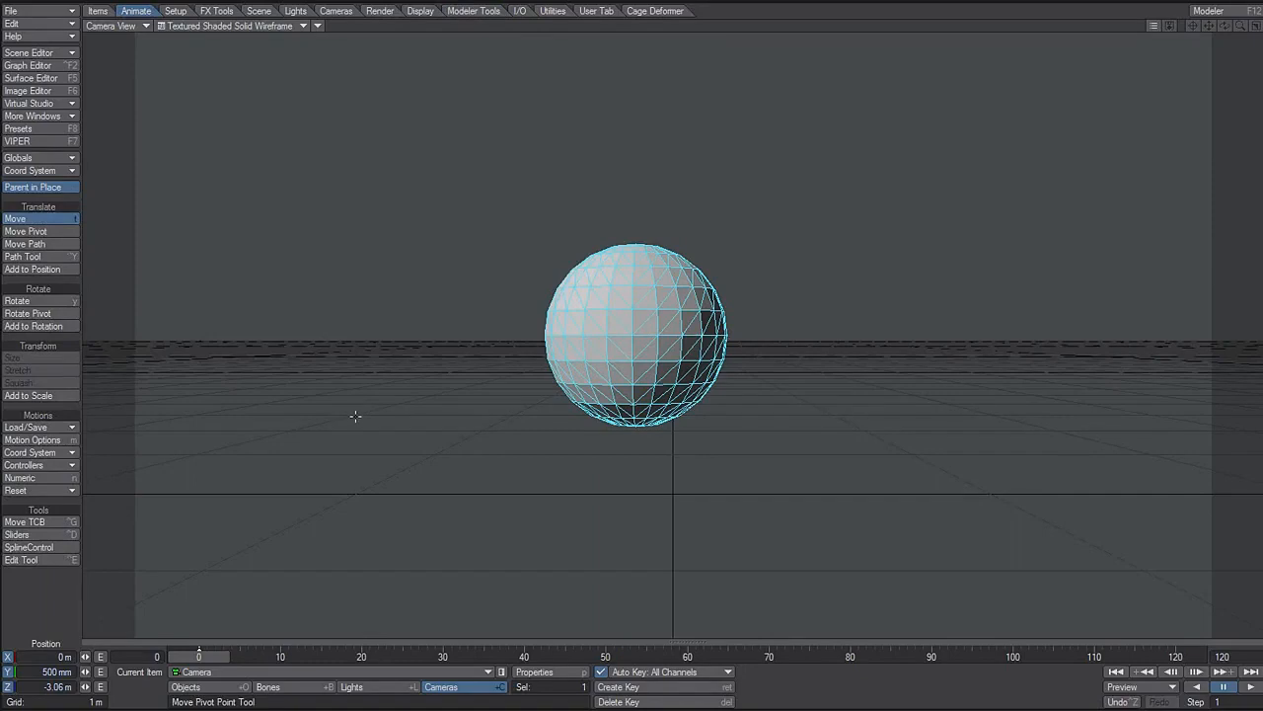
key("4")
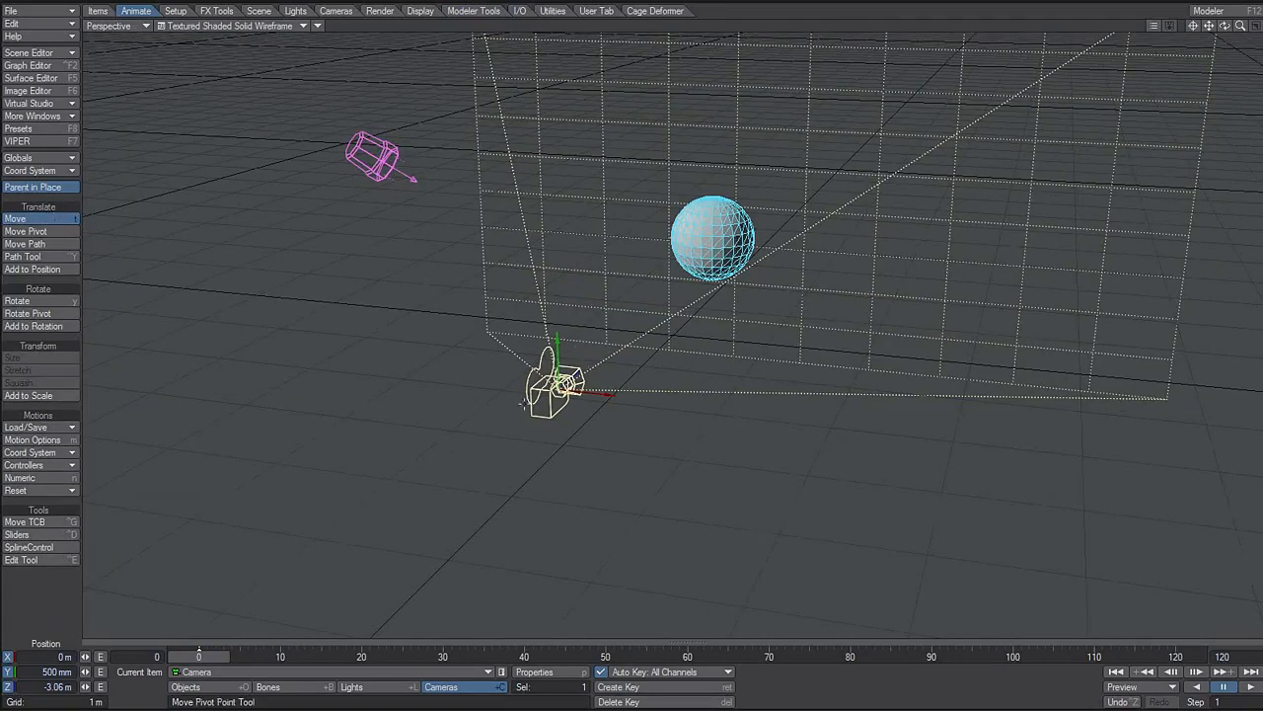
key("6")
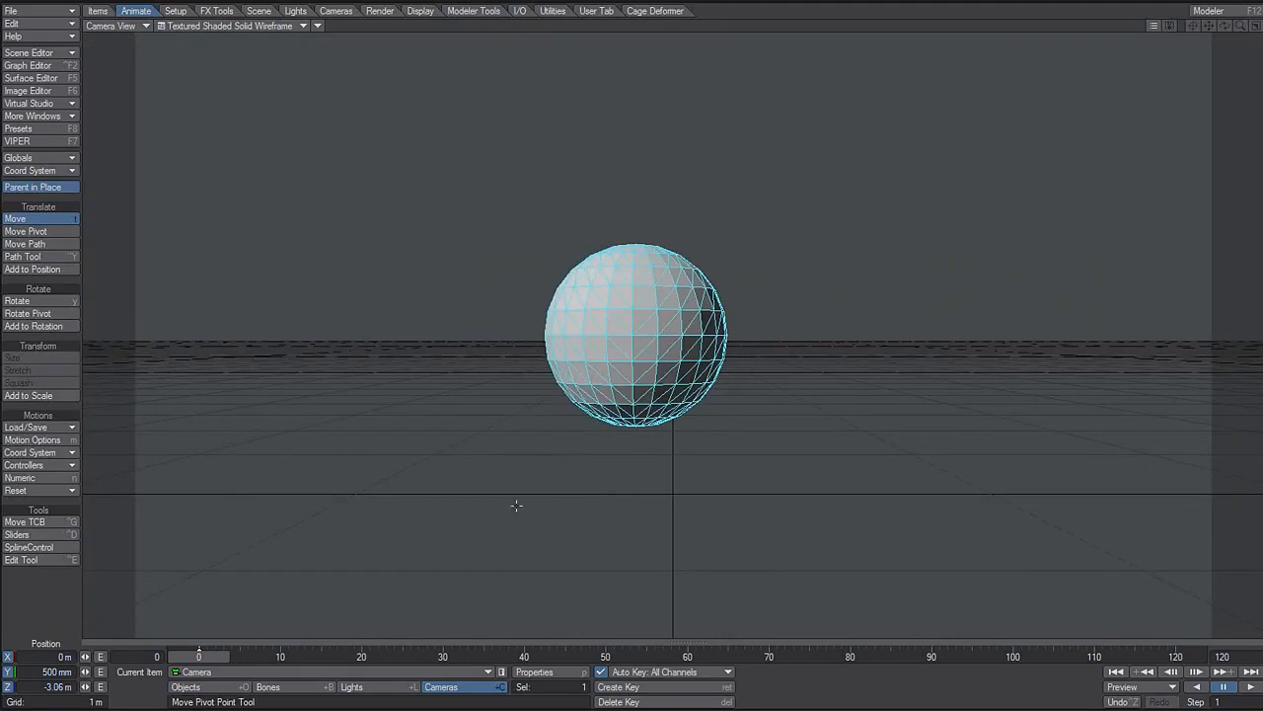
left_click_drag(476, 516, 434, 464)
left_click_drag(577, 454, 587, 345)
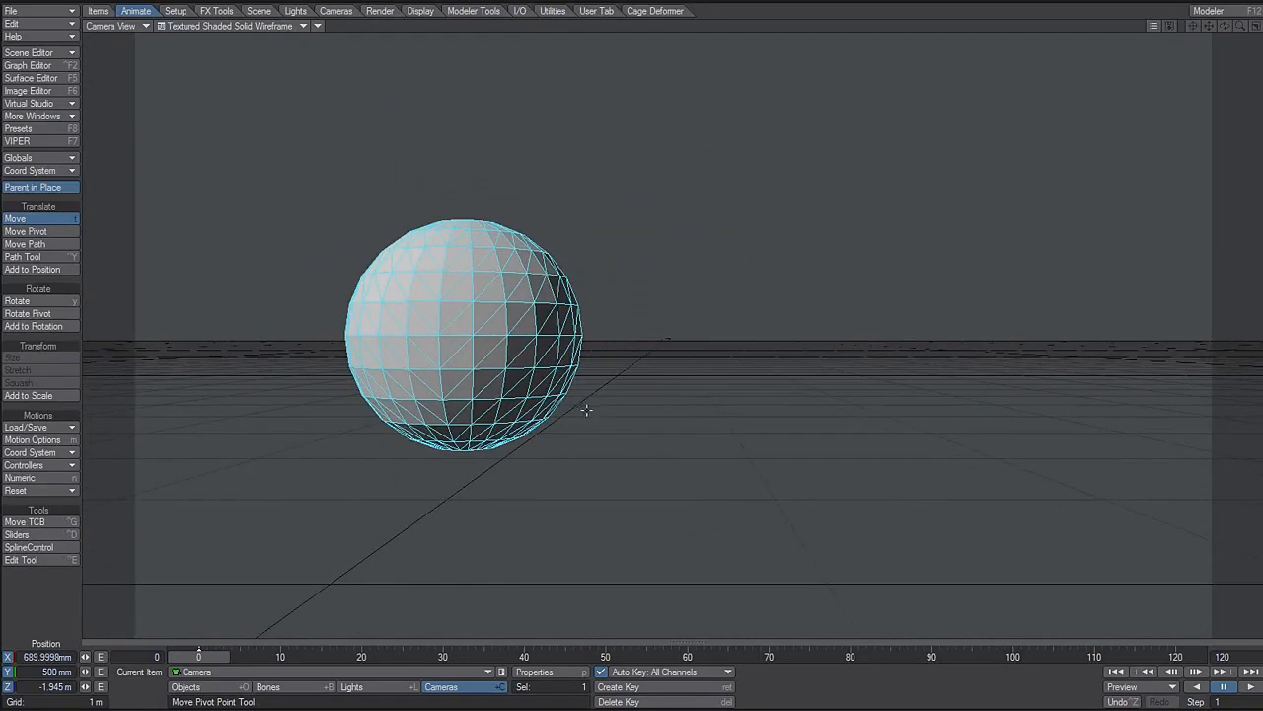
Step: Rotate the camera to a heading of about -7.4°, a pitch of about 0.6° and a bank of about -8.9°
key("y")
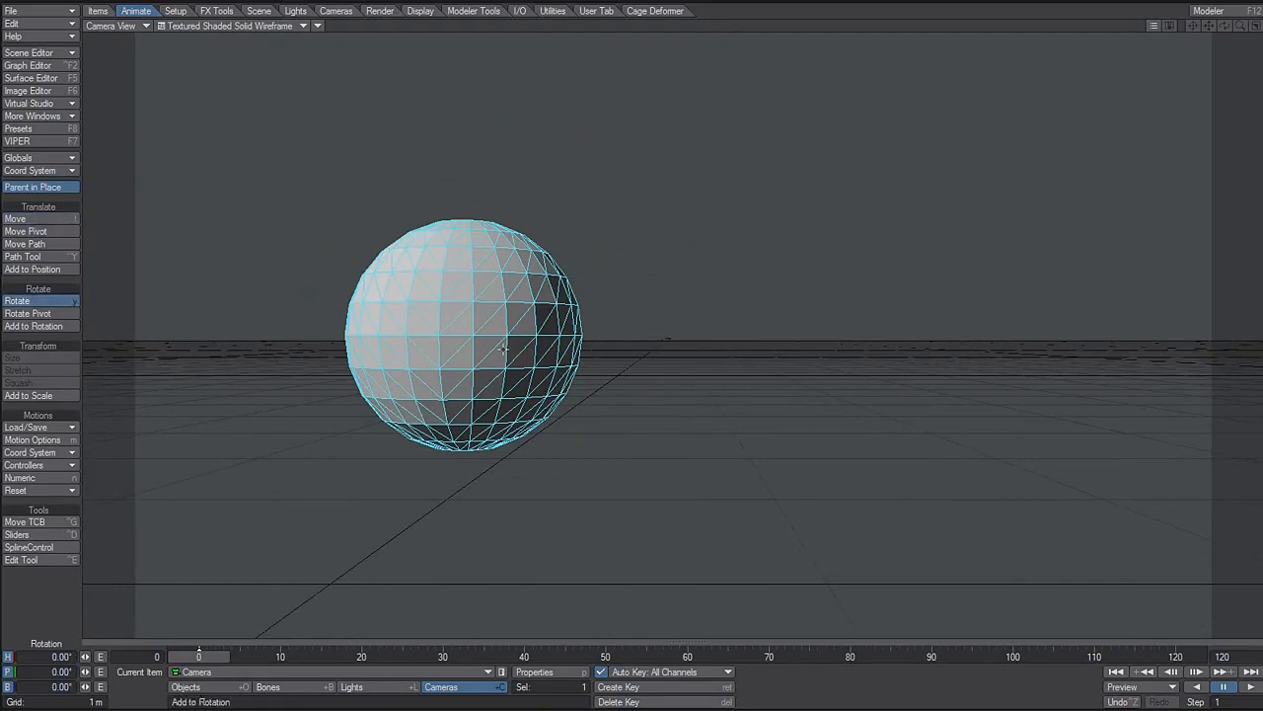
left_click_drag(463, 166, 404, 154)
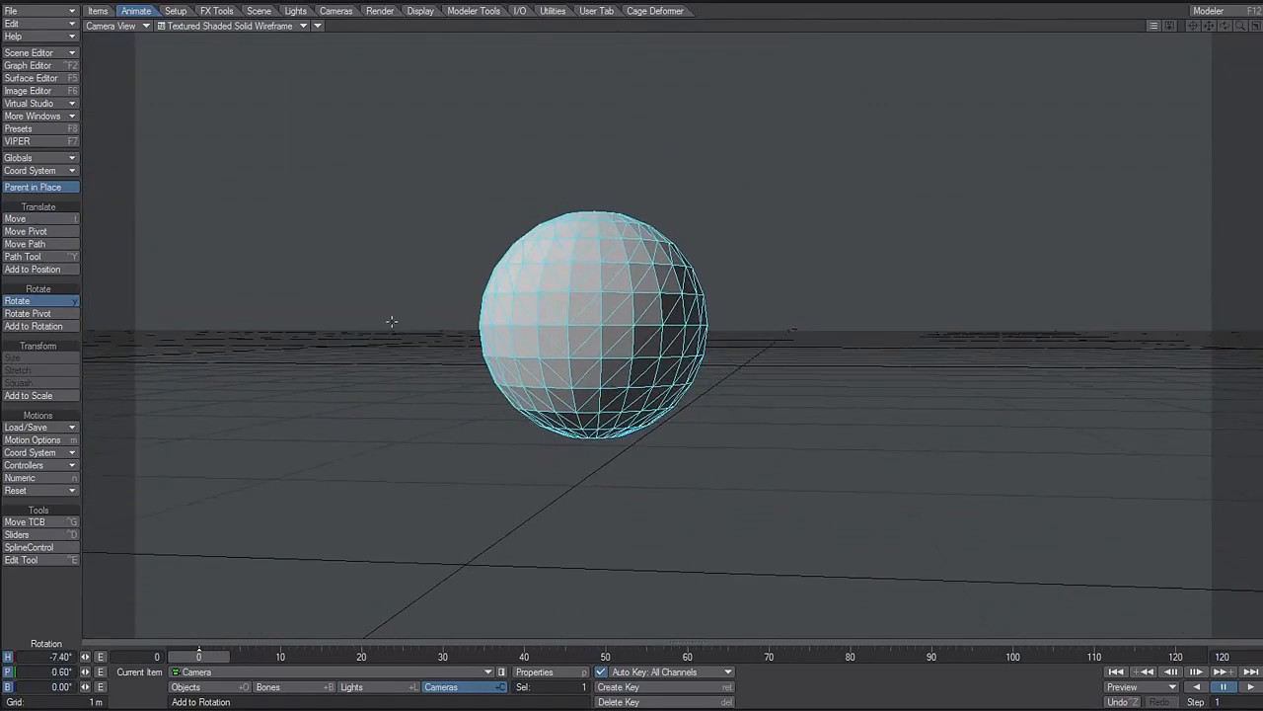
mouse_move(425, 158)
right_mouse_down()
mouse_move(403, 158)
mouse_move(418, 158)
right_mouse_up()
right_click_drag(388, 327, 396, 326)
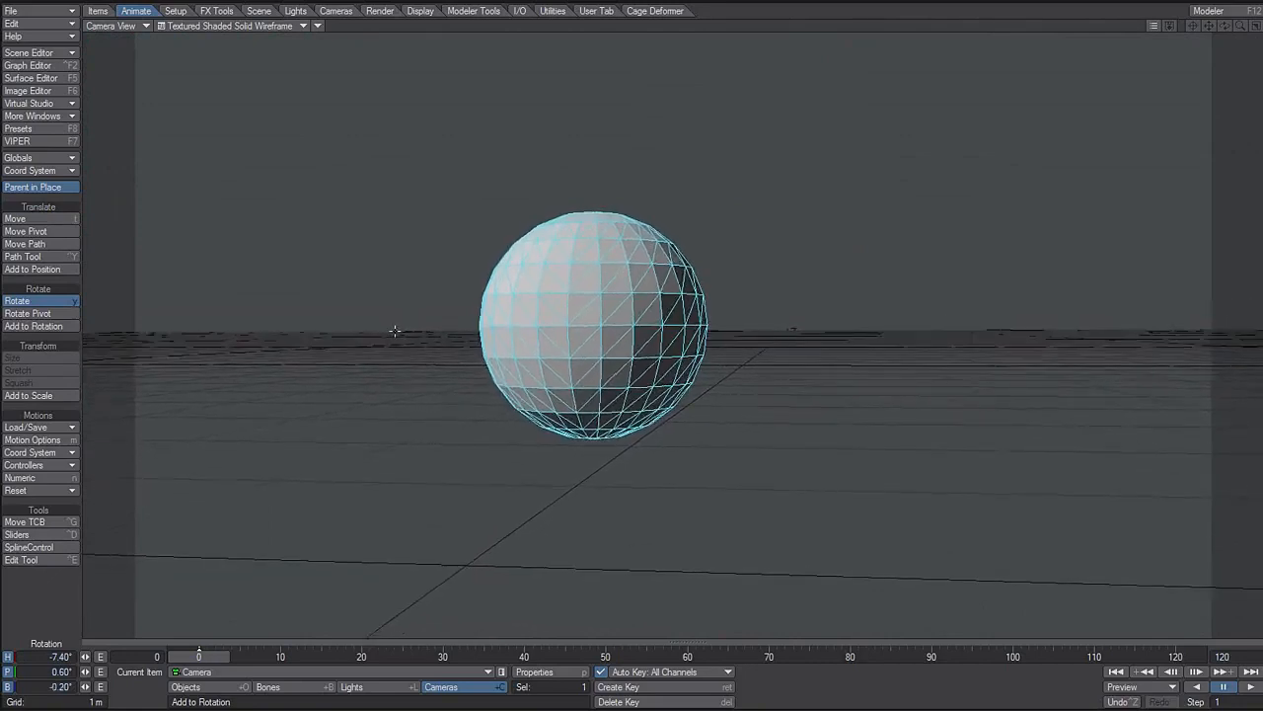
left_click(41, 686)
right_click_drag(372, 347, 329, 350)
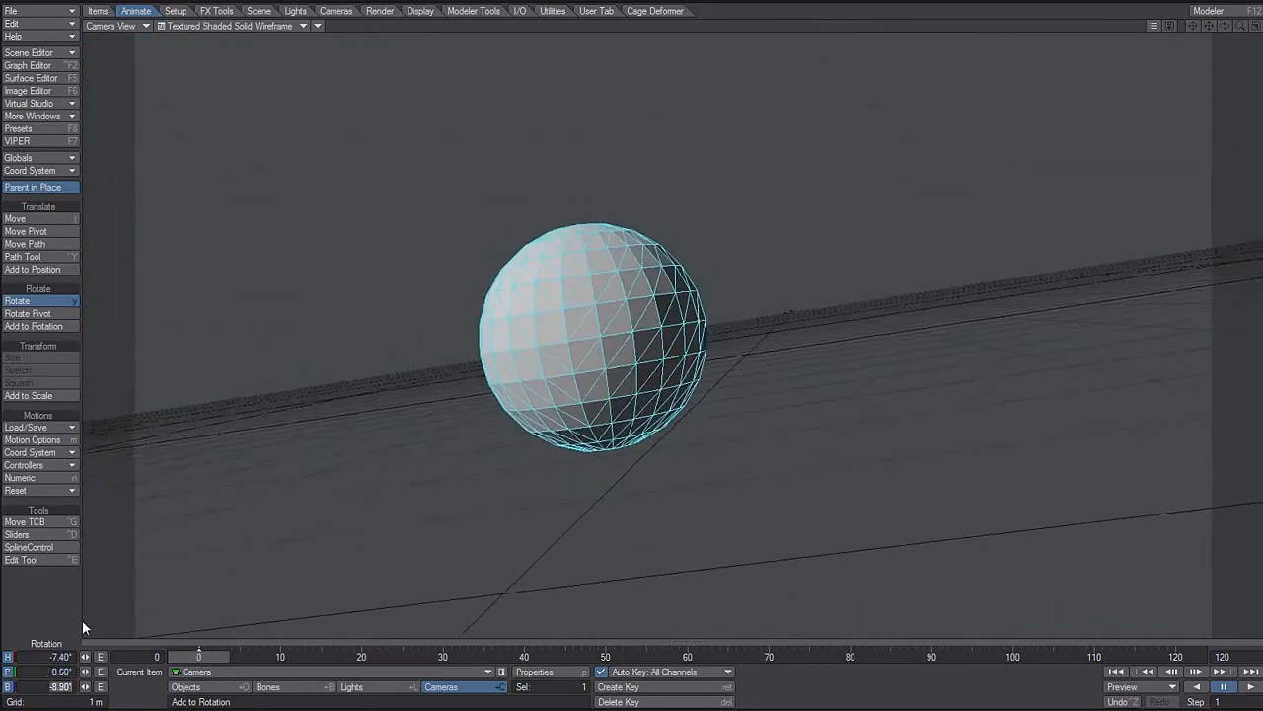
Step: Set the camera's bank rotation to 0°
left_click_drag(50, 688, 79, 687)
type("0")
key("Return")
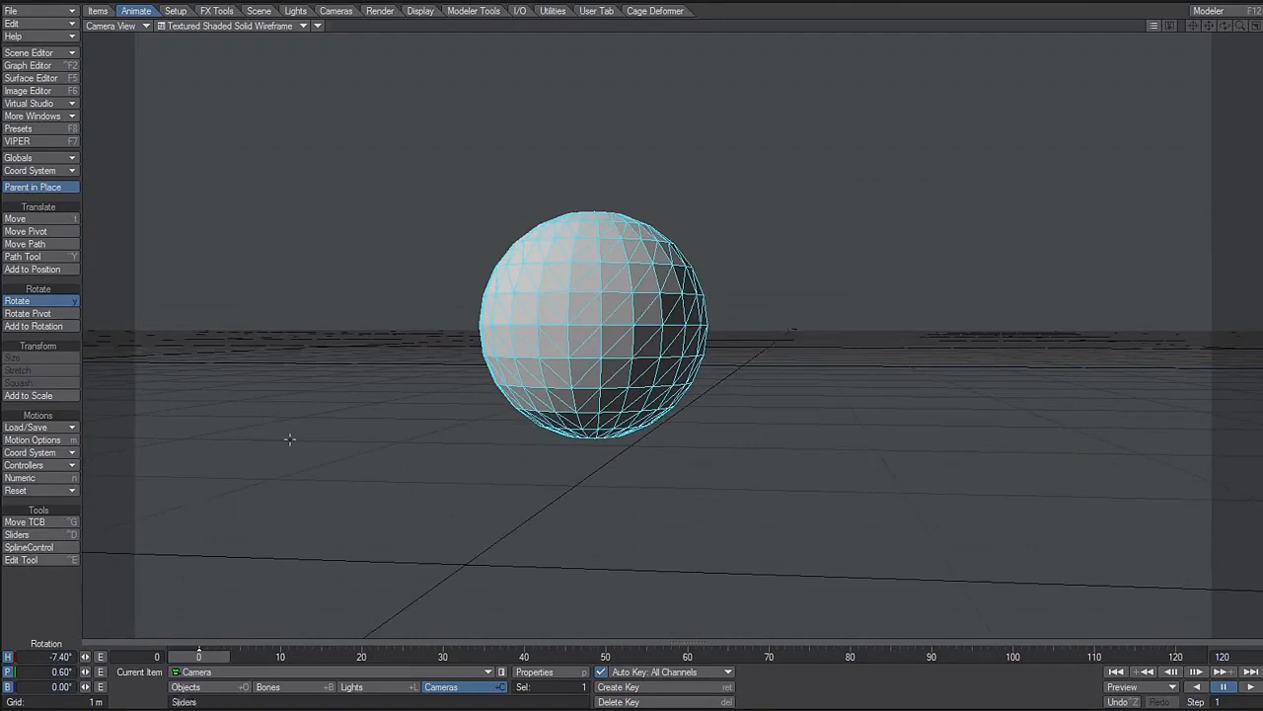
left_click(71, 219)
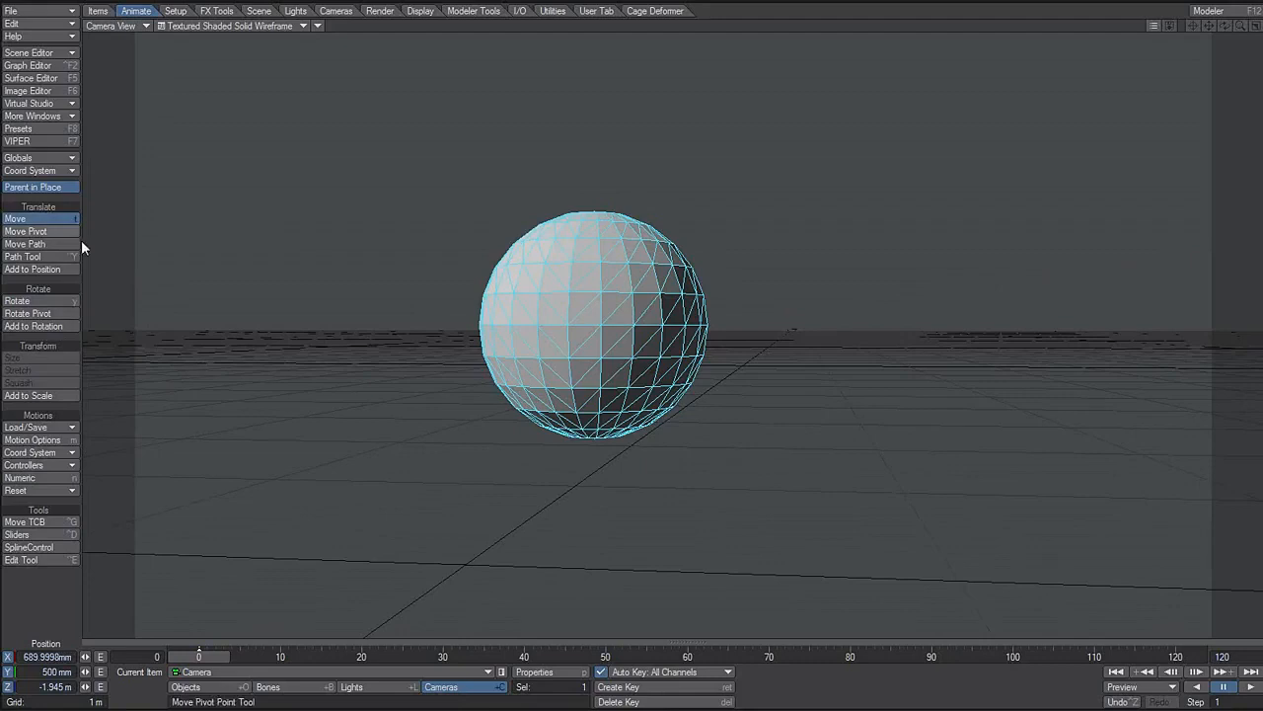
left_click(51, 301)
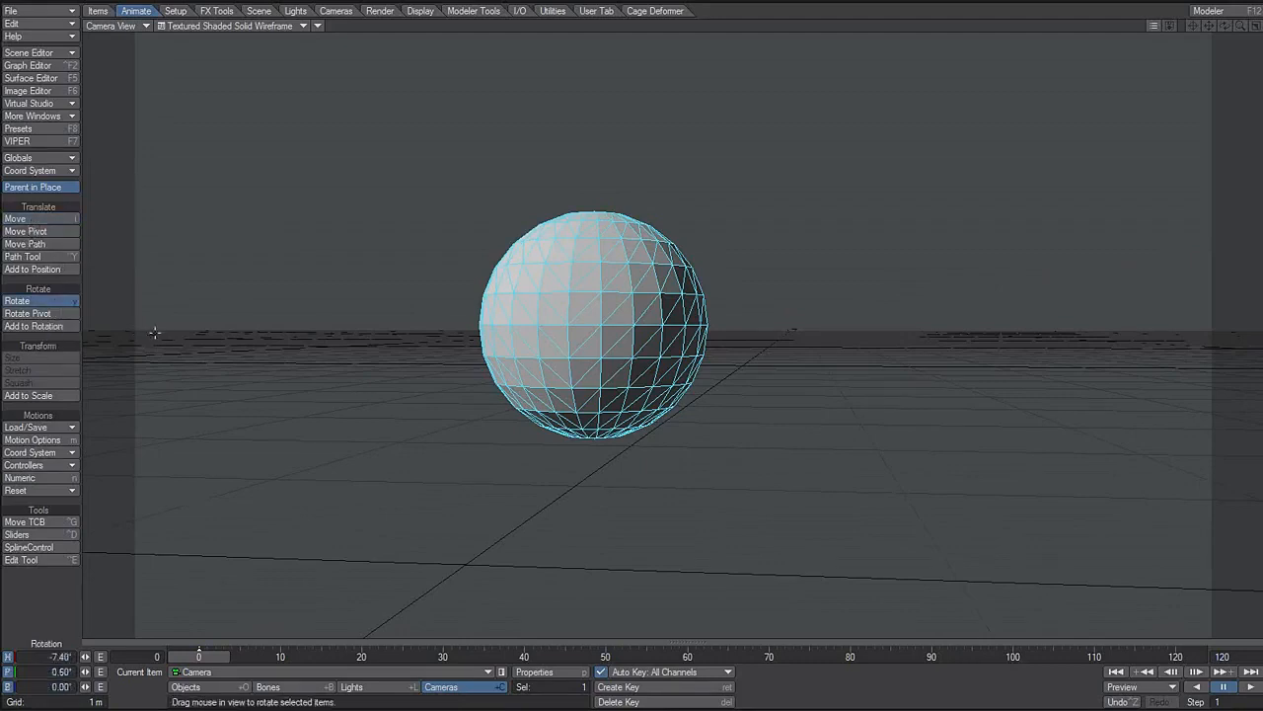
key("y")
key("t")
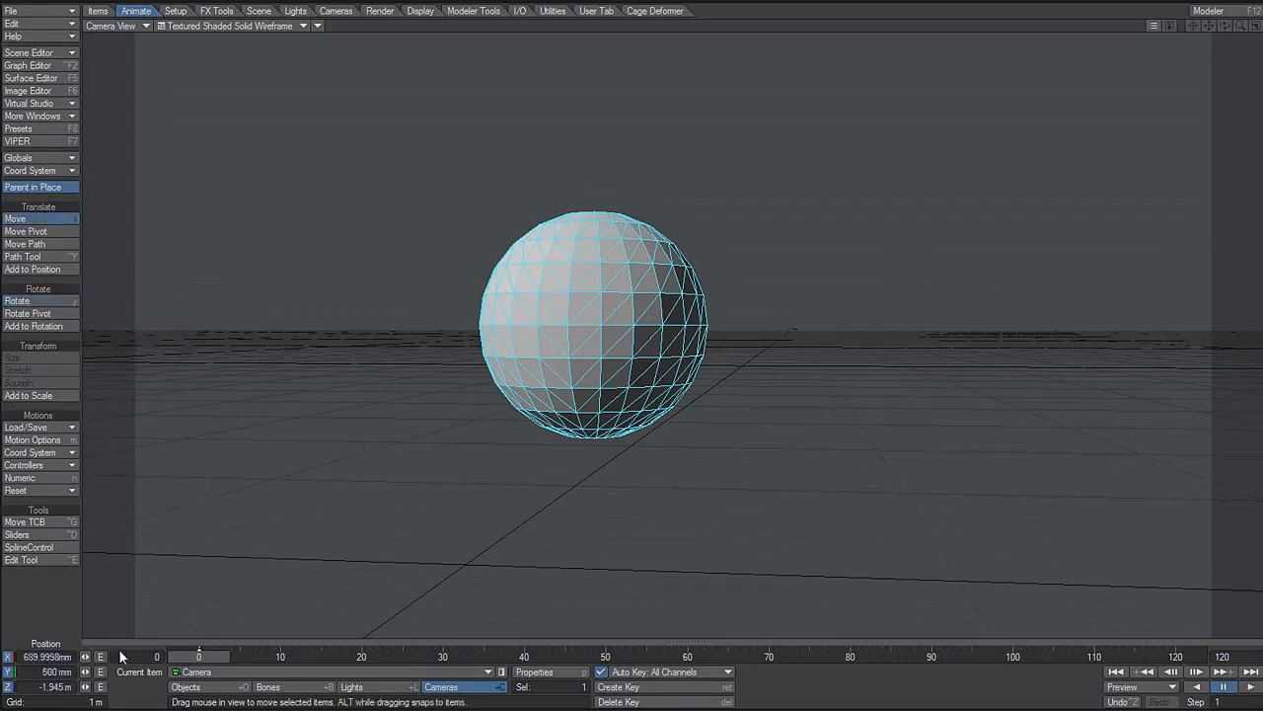
Step: Select the sphere object and cycle through the Move, Rotate, Size and Stretch tools, ending on Size
left_click(206, 686)
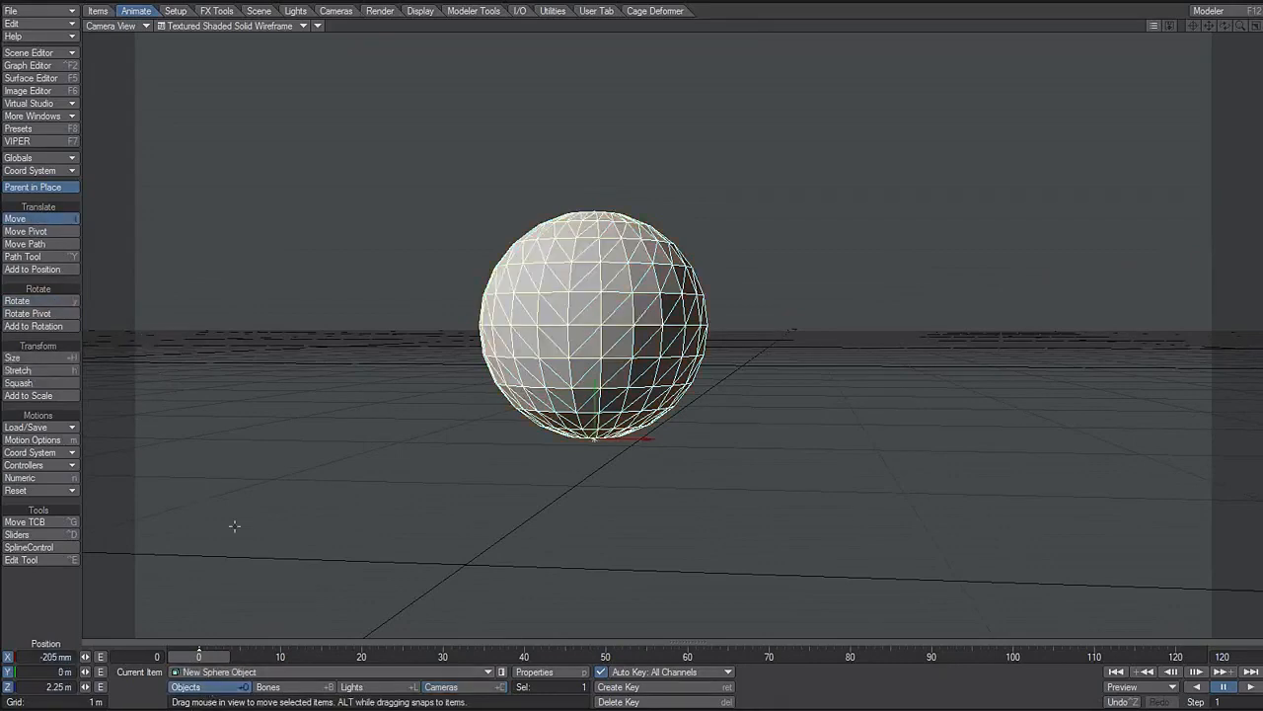
key("y")
key("shift+h")
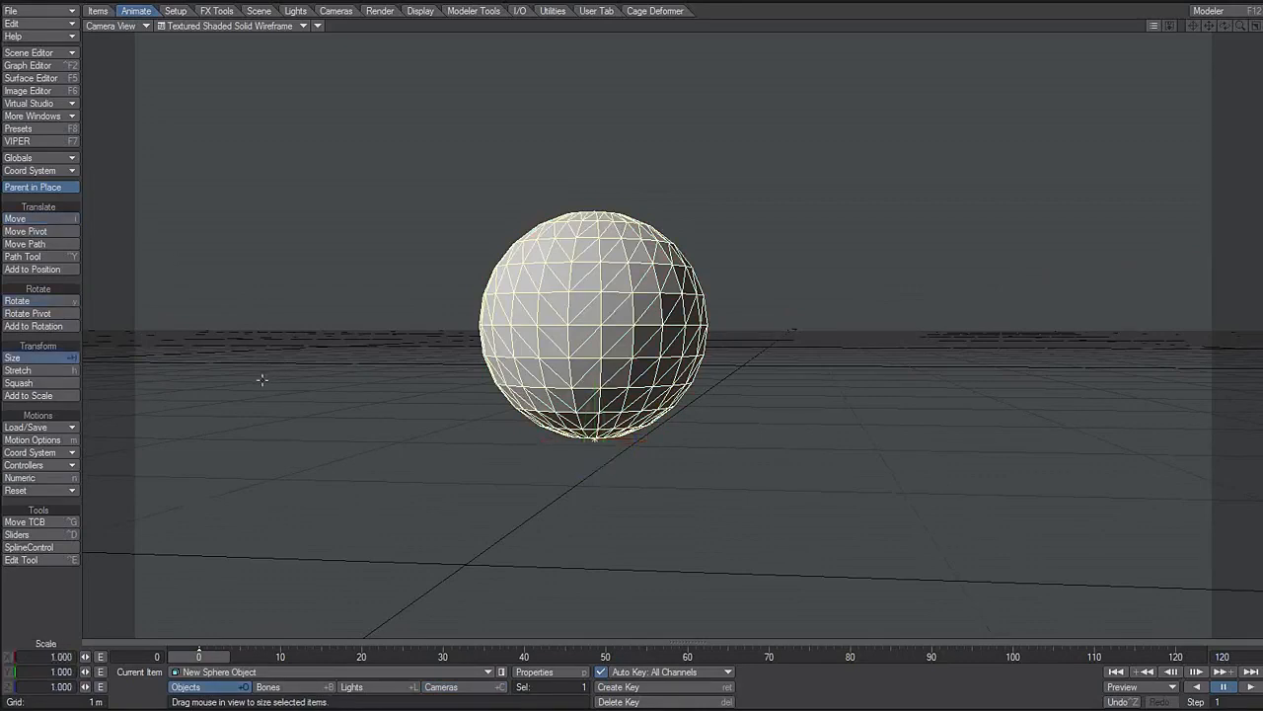
key("h")
key("t")
key("y")
key("shift+h")
key("h")
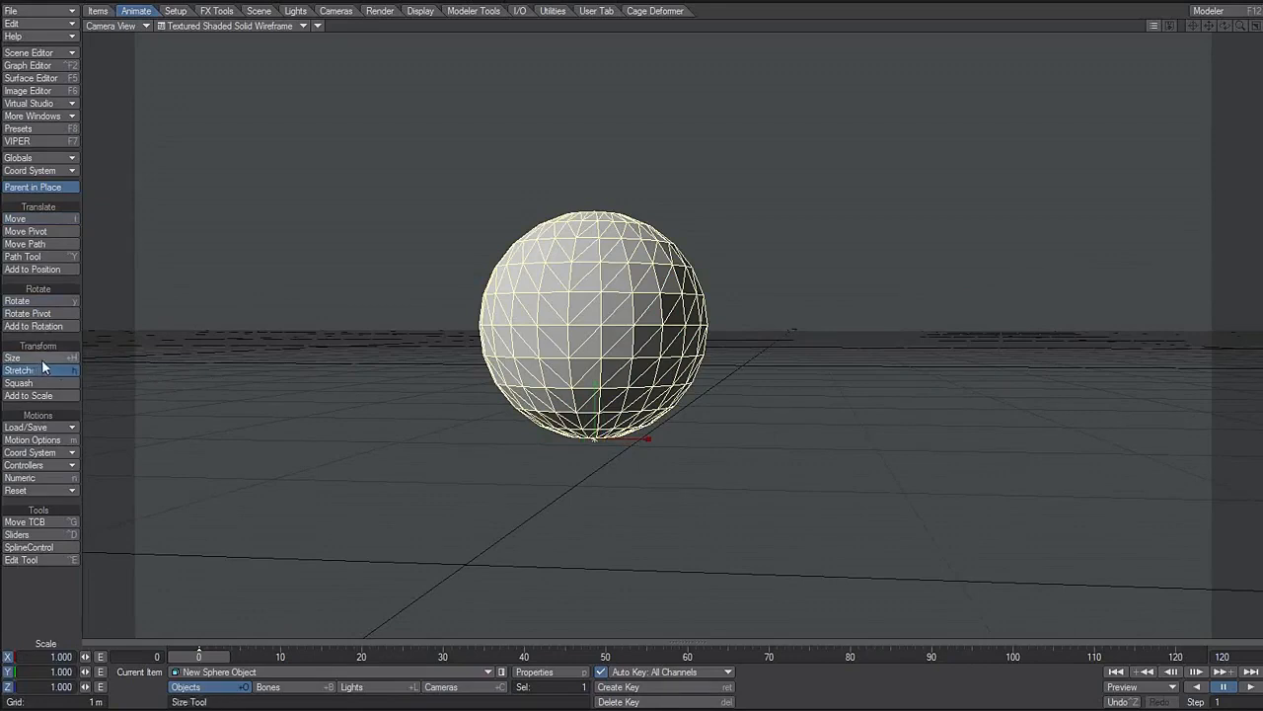
key("t")
key("y")
key("shift+h")
key("h")
key("t")
key("y")
key("shift+h")
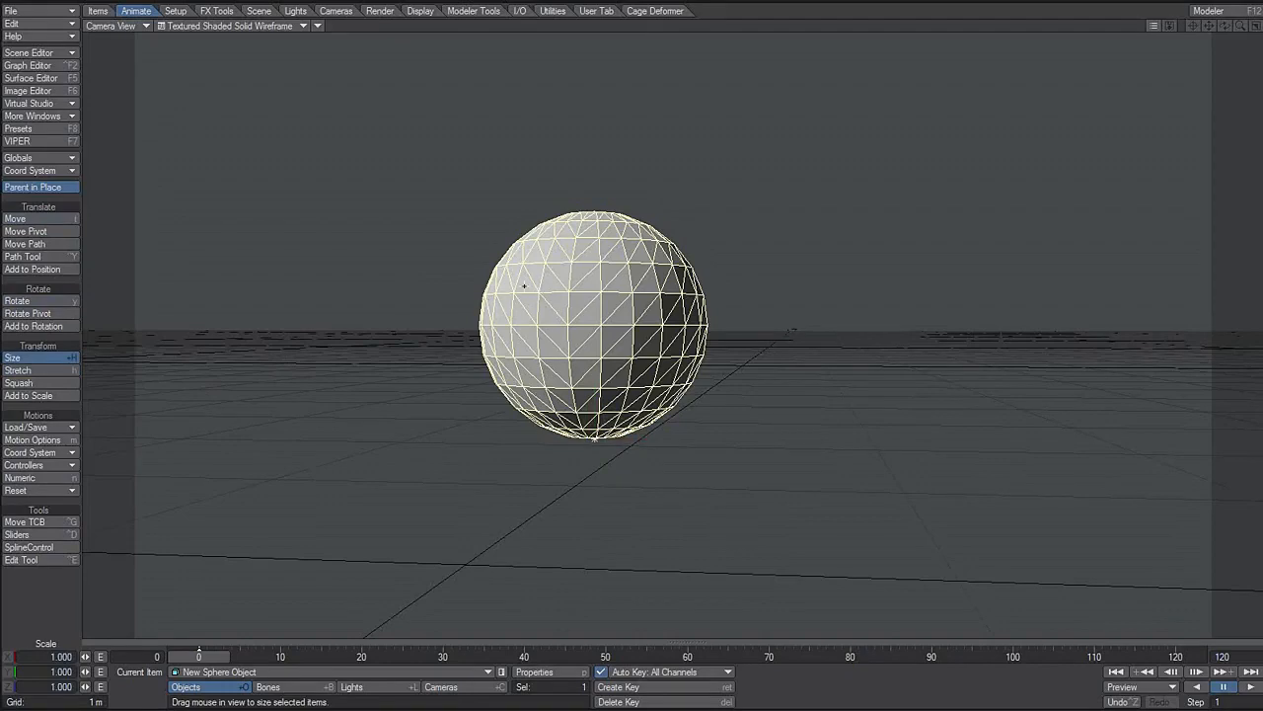
key("h")
key("shift+h")
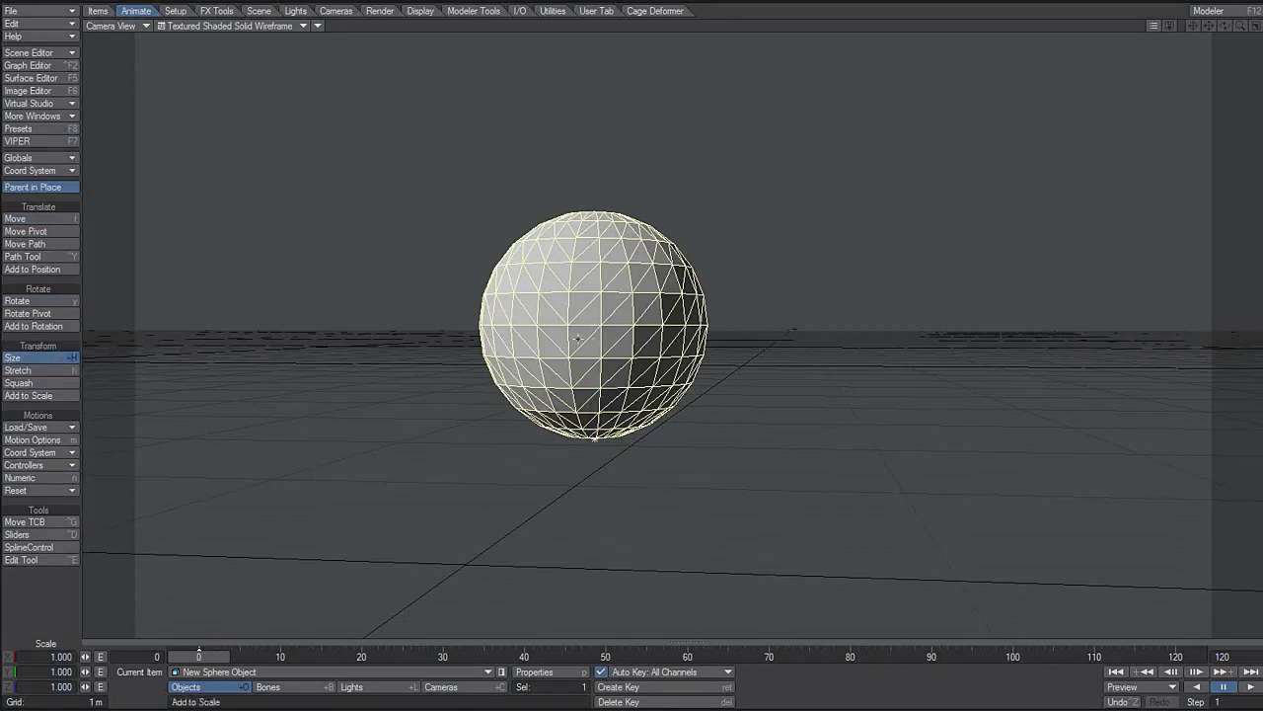
Step: Try sizing the sphere to about 1.408 and stretching it to about 1.354, 0.750 and 1.392 in X, Y and Z, and undo both
left_click_drag(580, 338, 683, 337)
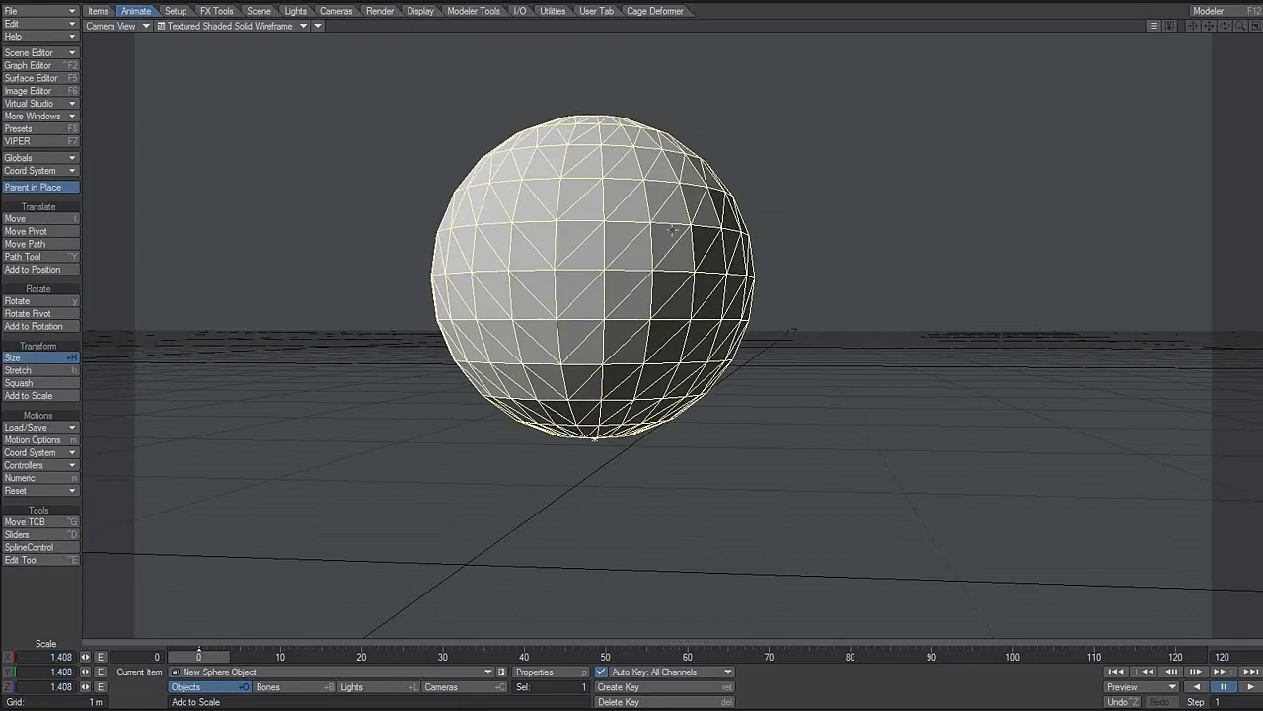
left_click(36, 373)
left_click_drag(548, 310, 691, 208)
left_click_drag(633, 250, 544, 400)
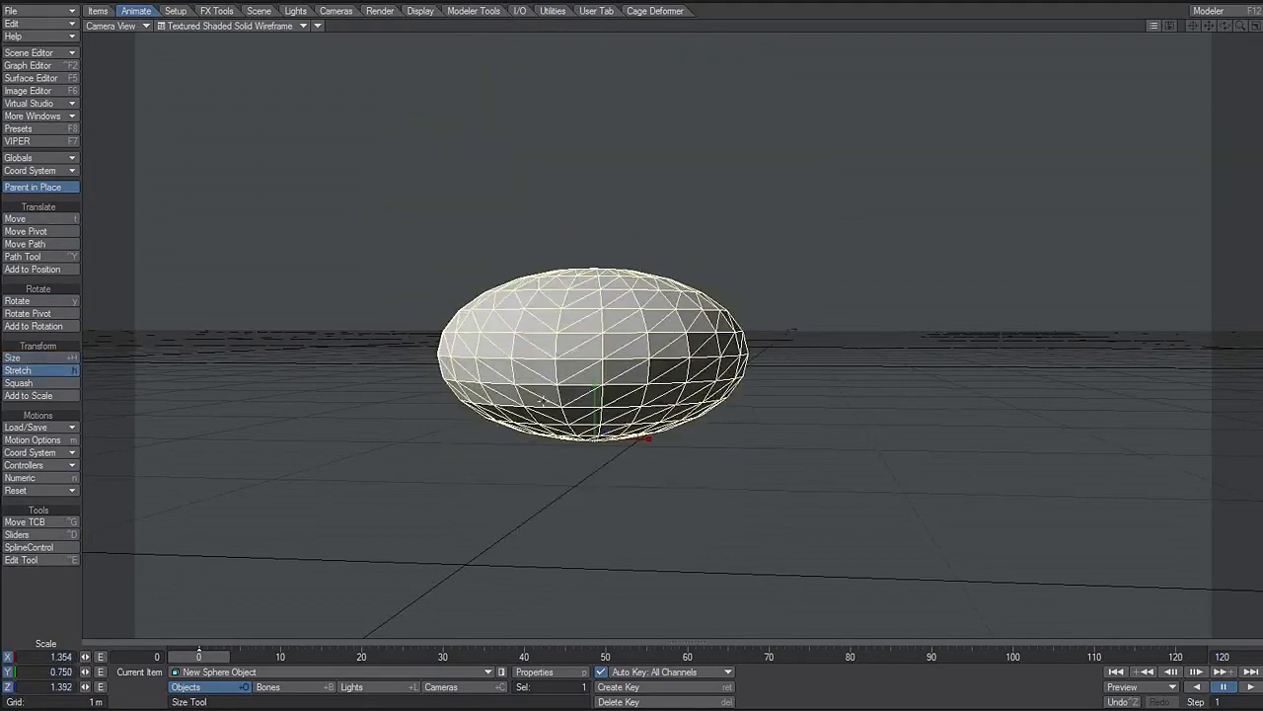
key("ctrl+z")
key("ctrl+z")
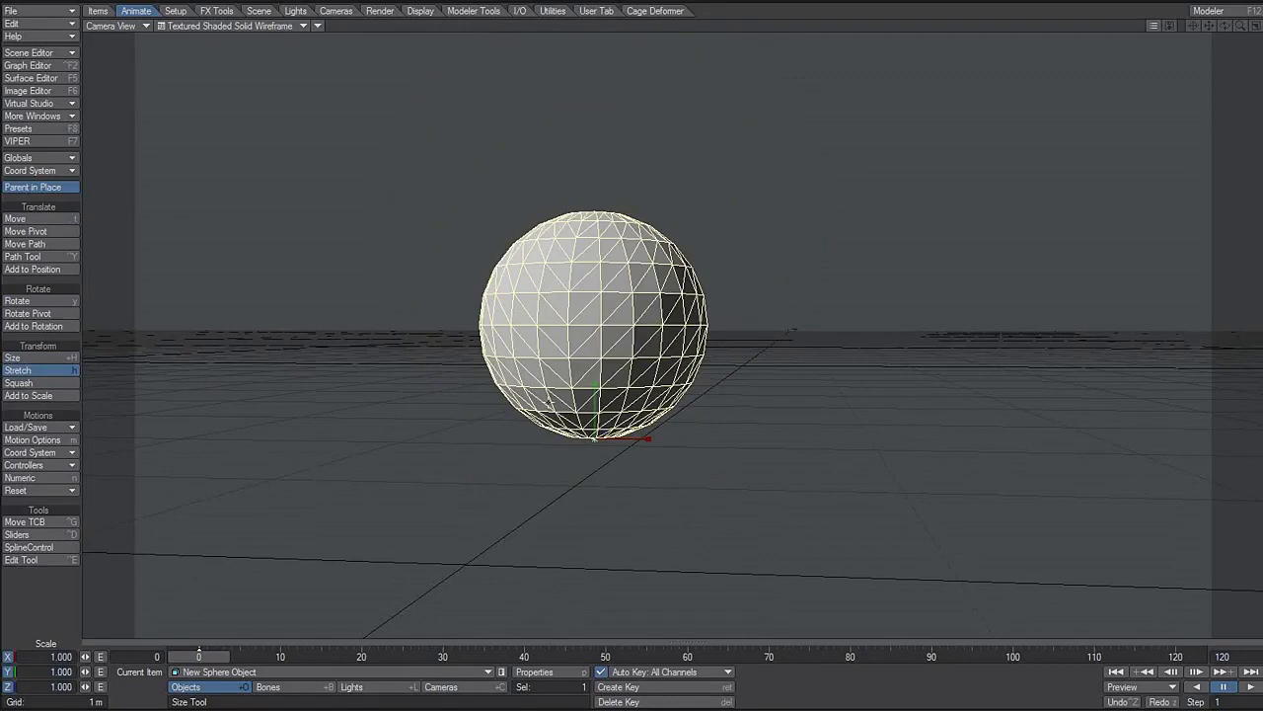
Step: Select the camera and move it closer and higher, to about X 769 mm, Y 1.825 m, Z -1.547 m
left_click(48, 218)
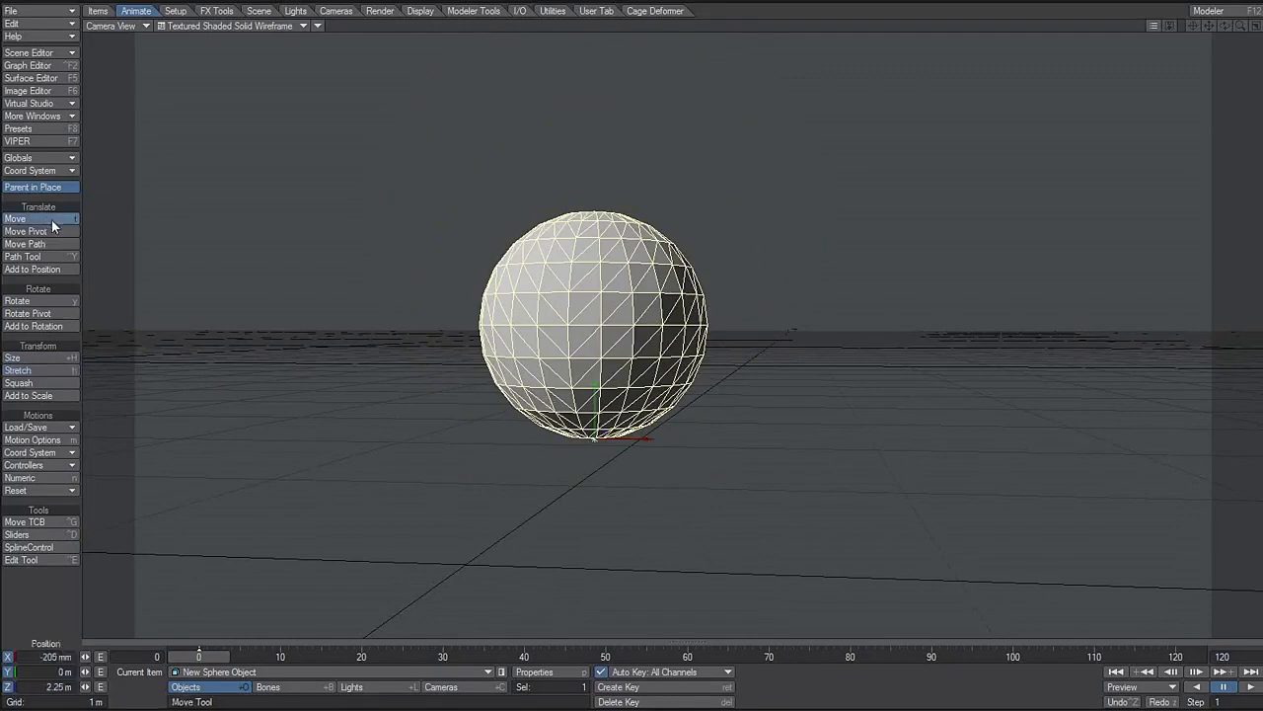
left_click(446, 687)
left_click_drag(459, 486, 602, 404)
left_click_drag(437, 345, 460, 406)
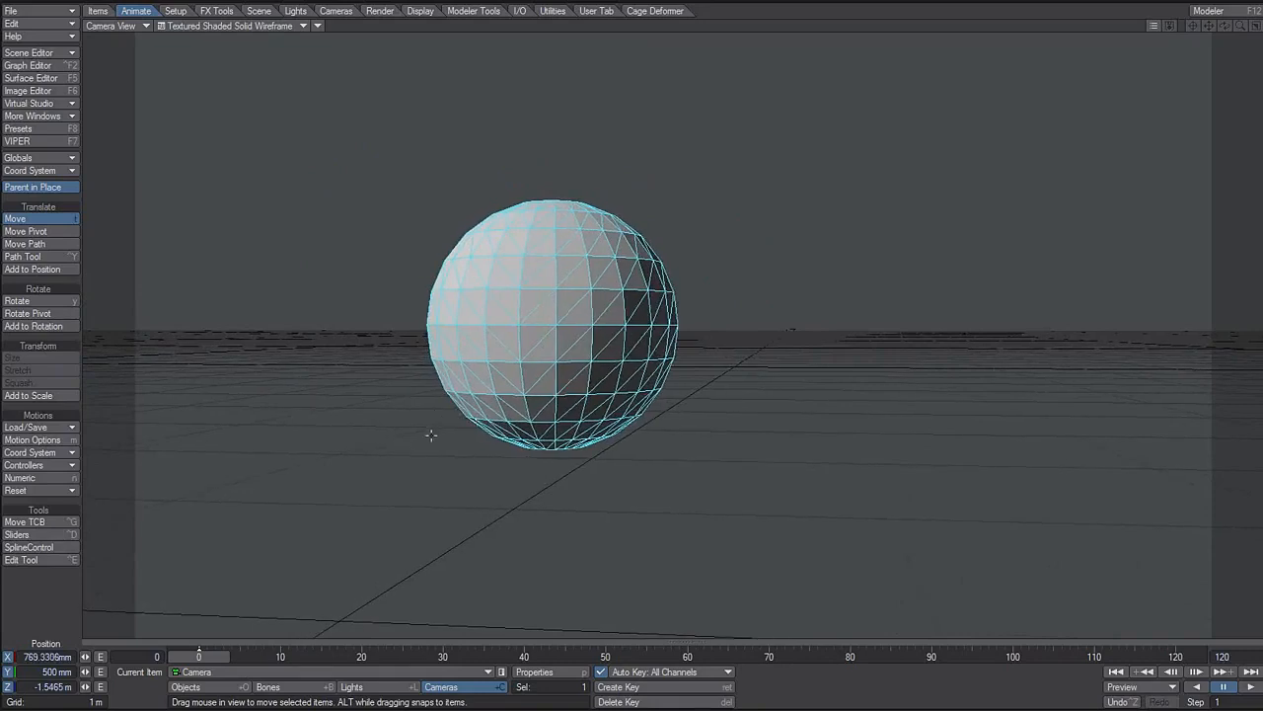
right_click_drag(427, 529, 424, 325)
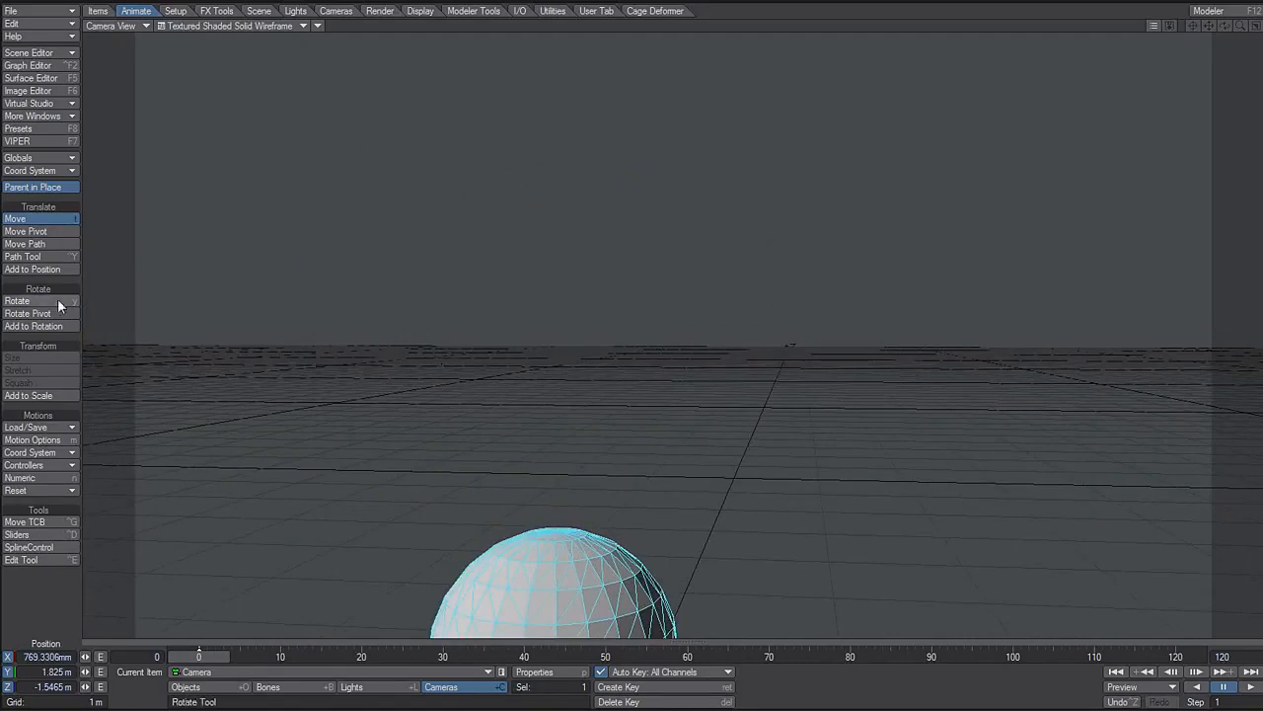
Step: Alternately rotate and move the camera around the sphere to about X 5.94 m, Z 4.90 m, with heading -108.6° and pitch 10.8°
key("y")
left_click_drag(443, 425, 407, 515)
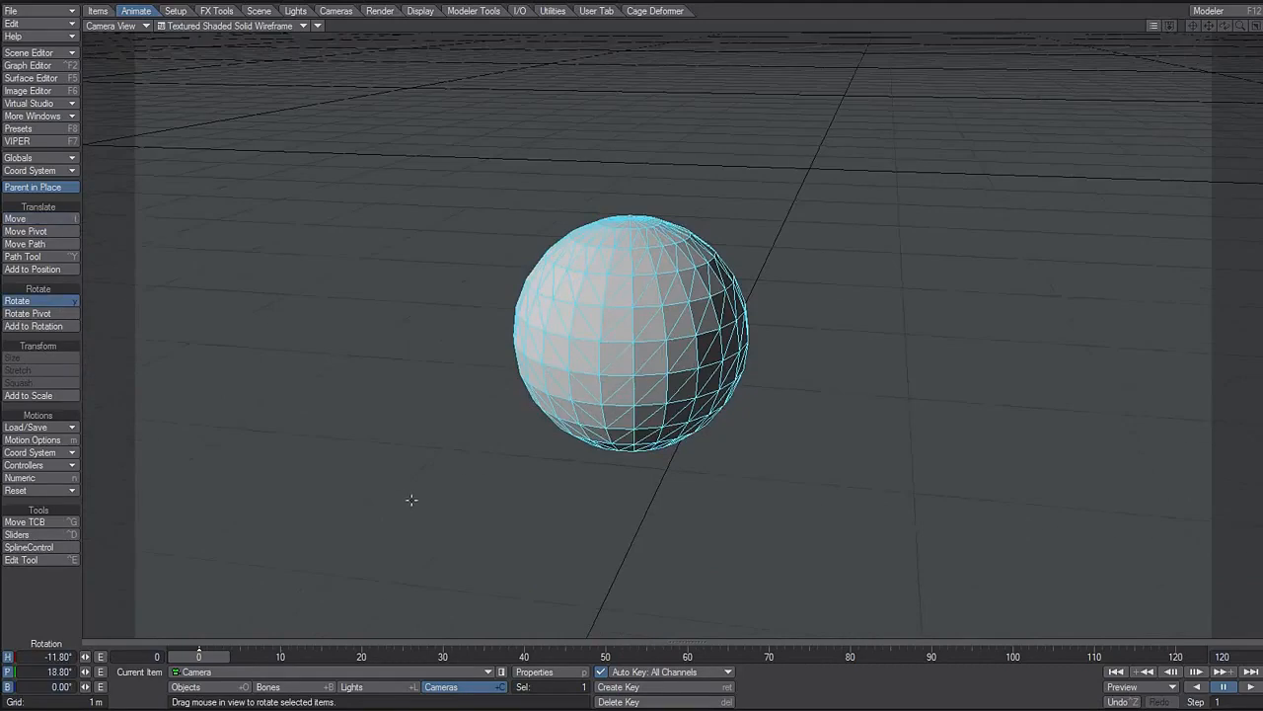
key("t")
key("y")
key("t")
left_click_drag(421, 473, 503, 463)
key("y")
key("t")
key("y")
key("t")
key("y")
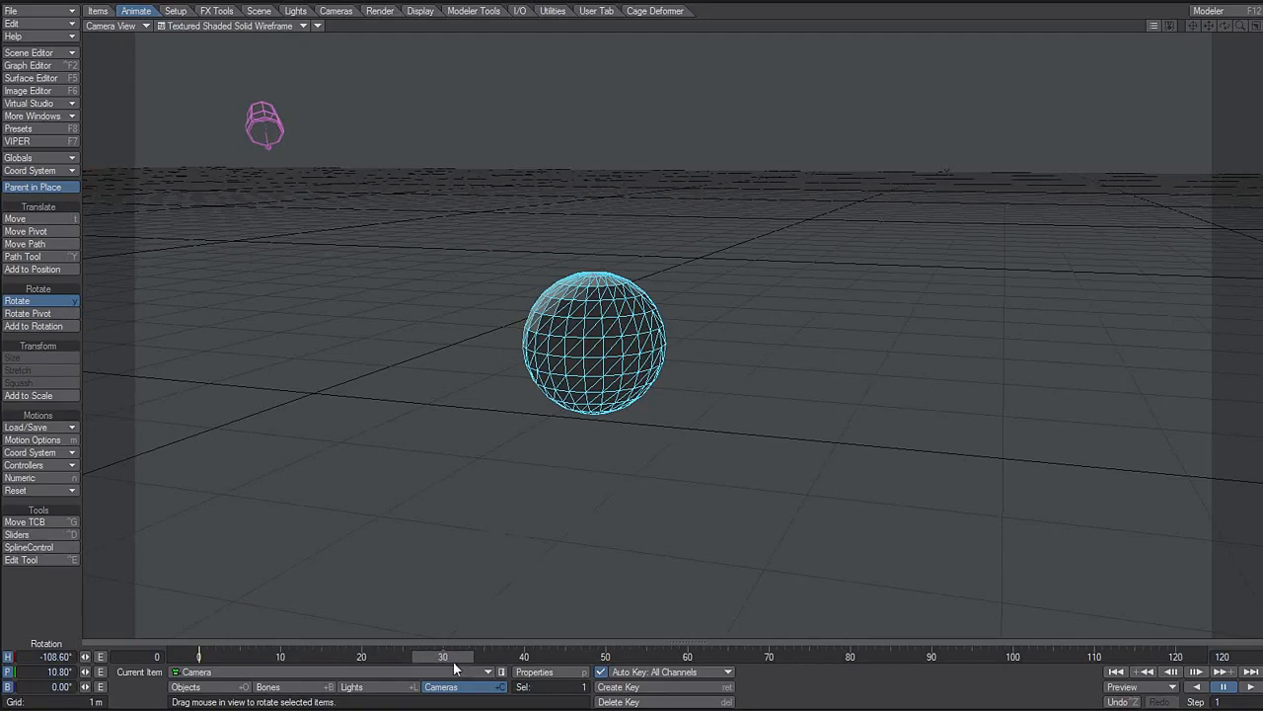
Step: At frame 30, re-aim the camera and move it to about X 5.74 m, Z 6.55 m
mouse_move(455, 659)
left_mouse_down()
mouse_move(422, 659)
mouse_move(455, 659)
mouse_move(424, 656)
mouse_move(443, 656)
left_mouse_up()
left_click_drag(515, 490, 544, 584)
key("t")
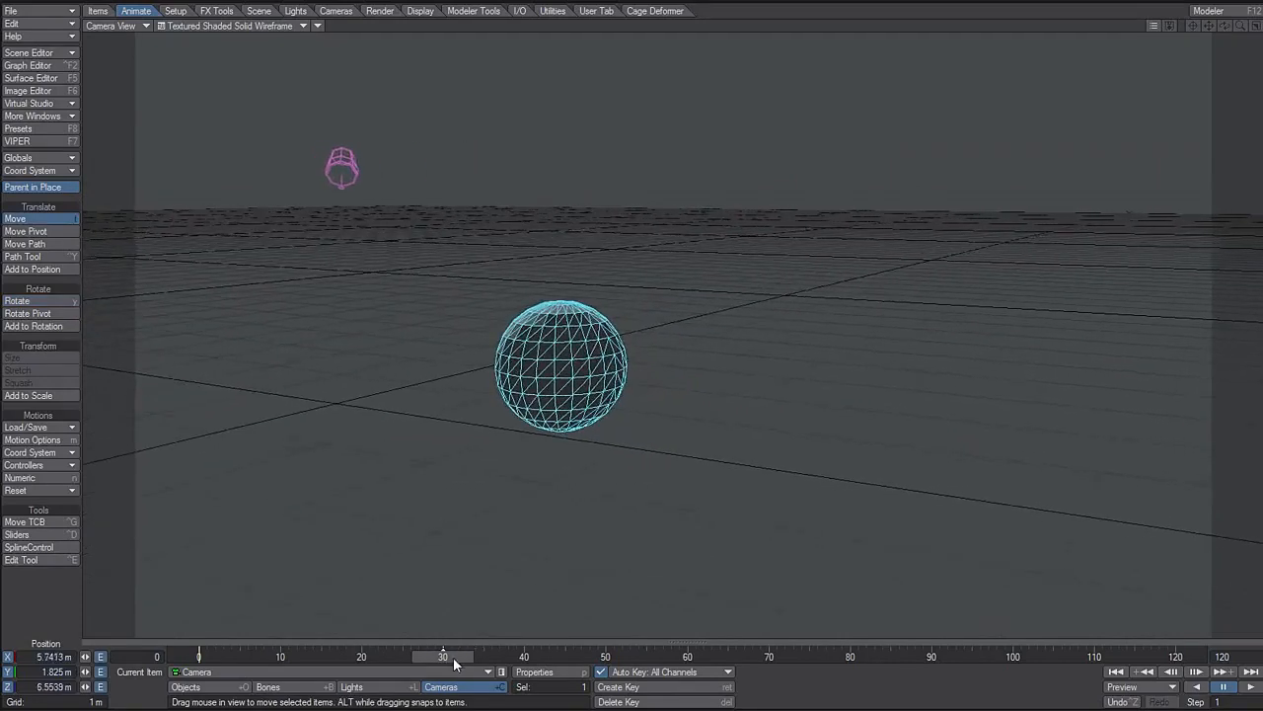
Step: Return to frame 0, adjust the camera's position and rotate it to a heading of about -104.1° and a pitch of about 10.5°
left_click_drag(456, 661, 199, 657)
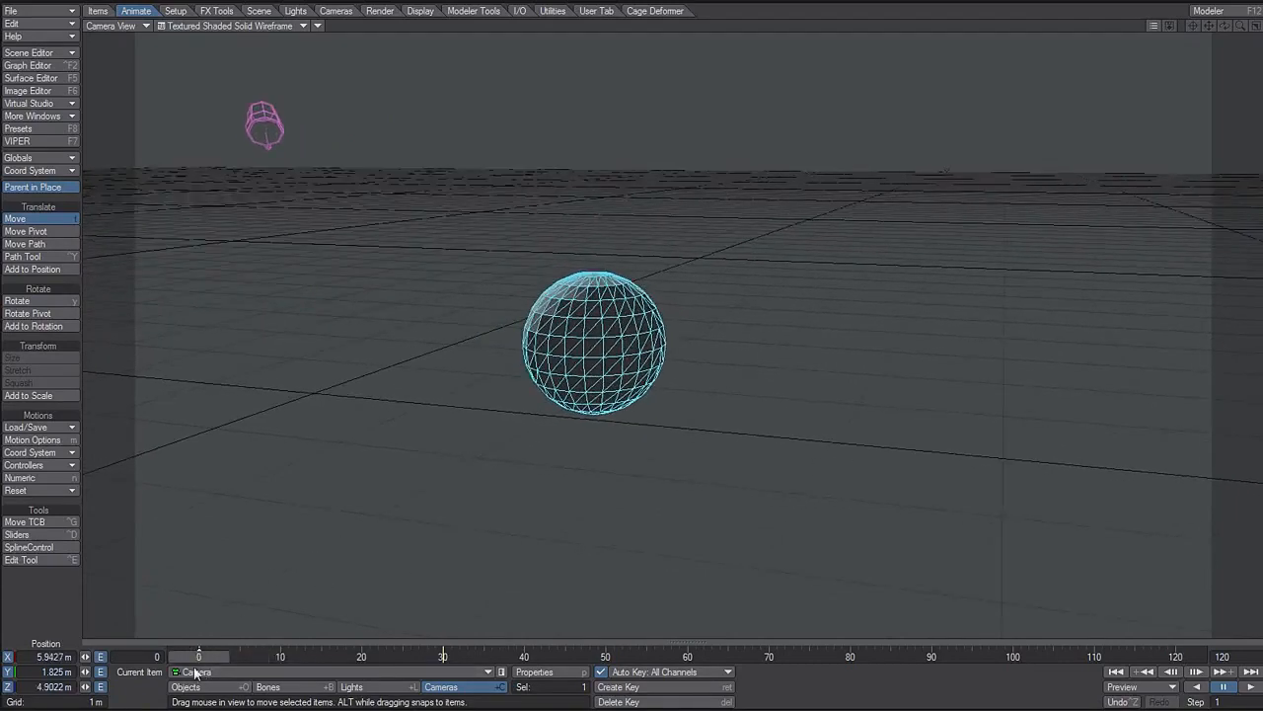
left_click_drag(260, 582, 183, 507)
key("y")
left_click_drag(462, 412, 893, 478)
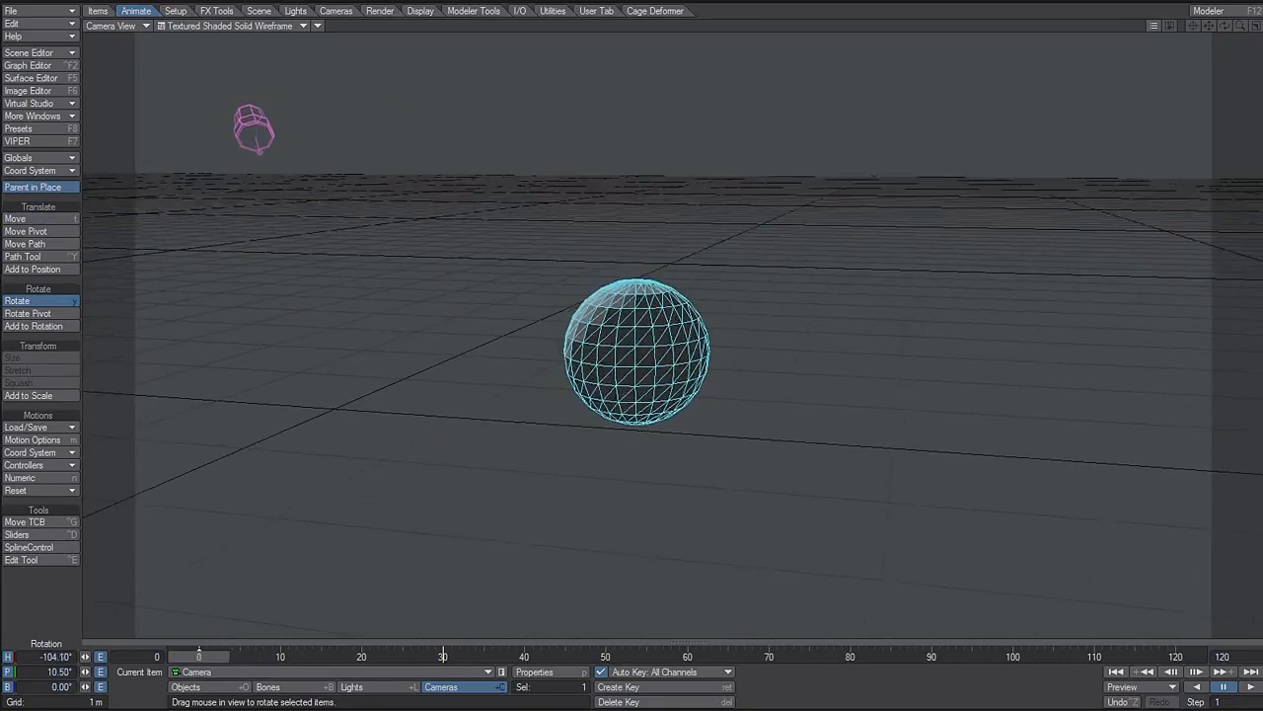
Step: At frame 1, rotate the camera to a heading of about -118.4° and a pitch of about 15°
left_click_drag(199, 656, 206, 657)
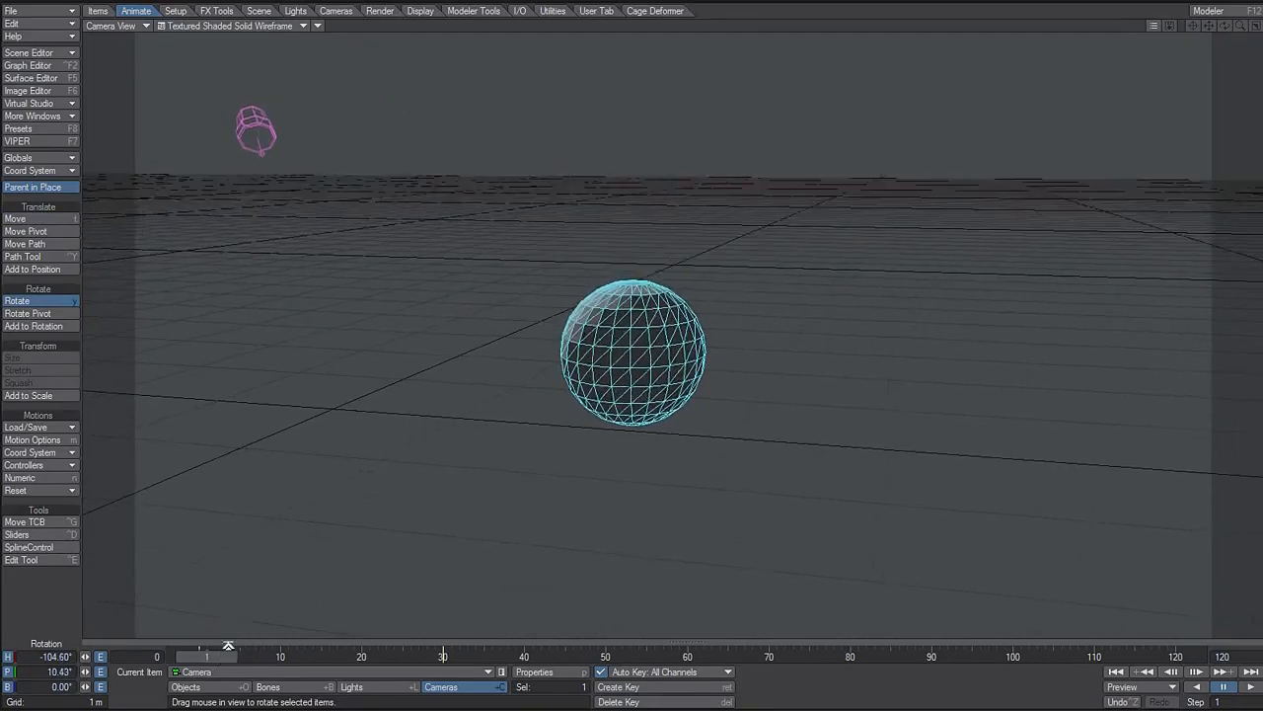
left_click_drag(207, 660, 197, 659)
left_click_drag(481, 483, 516, 486)
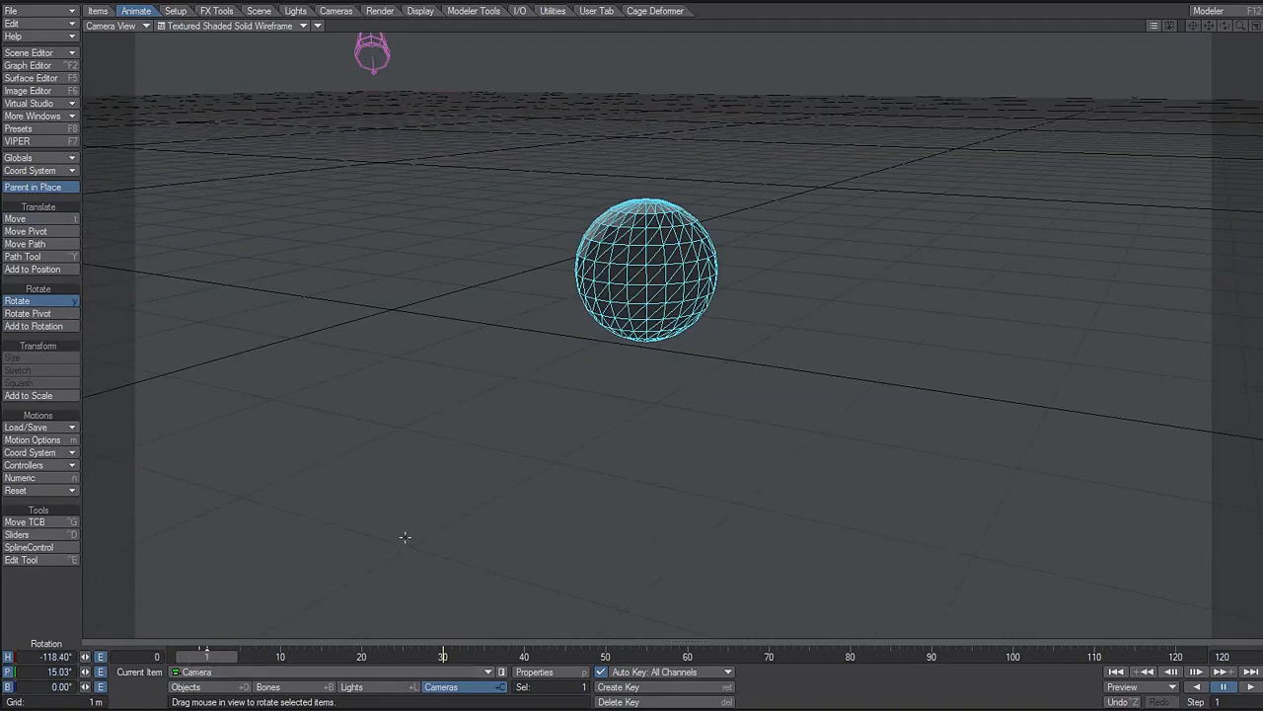
Step: Delete the camera's motion key at frame 1 for the selected items
key("Delete")
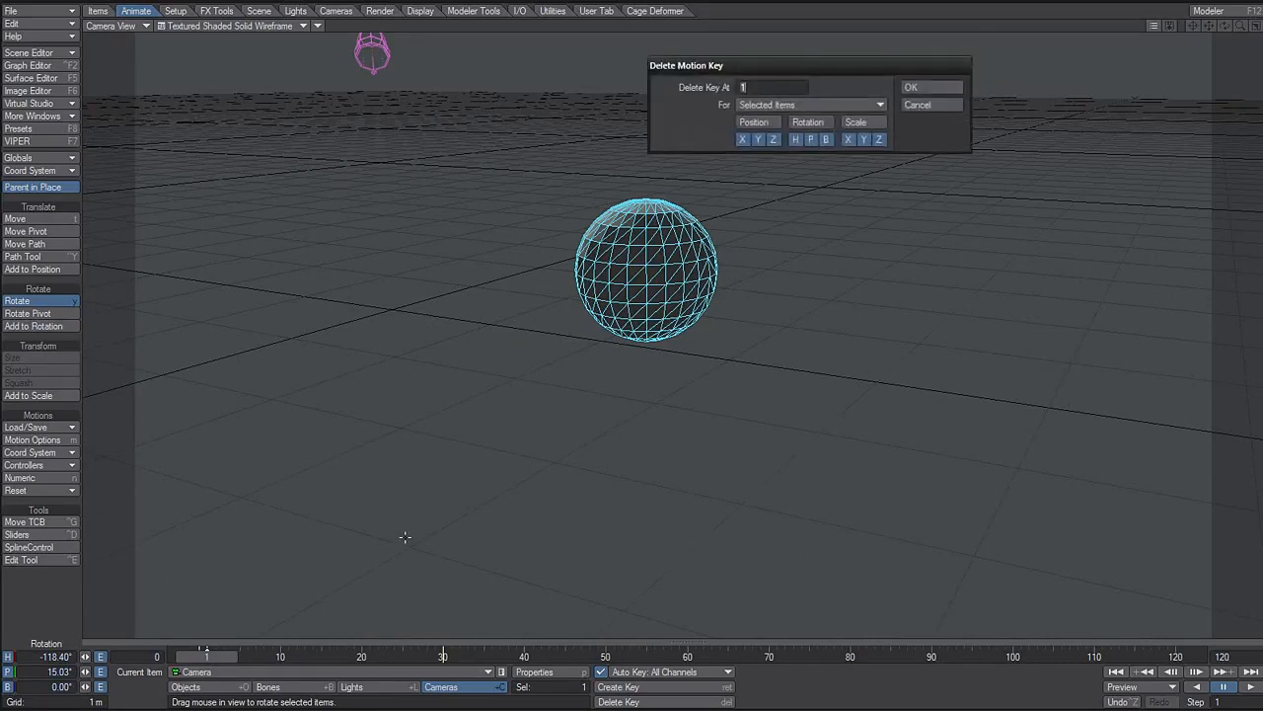
key("Return")
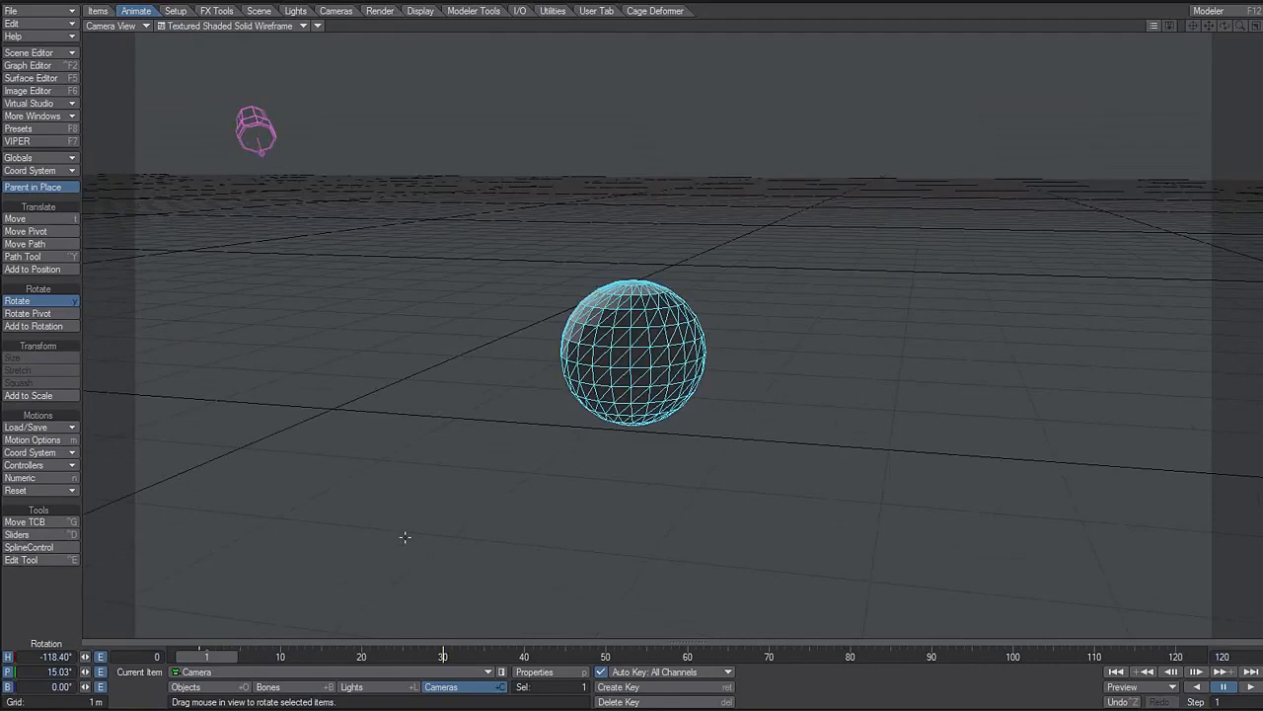
Step: At frame 50, move the camera around the sphere and rotate it to a heading of about -156° and a pitch of about 9.8°
left_click_drag(207, 656, 443, 656)
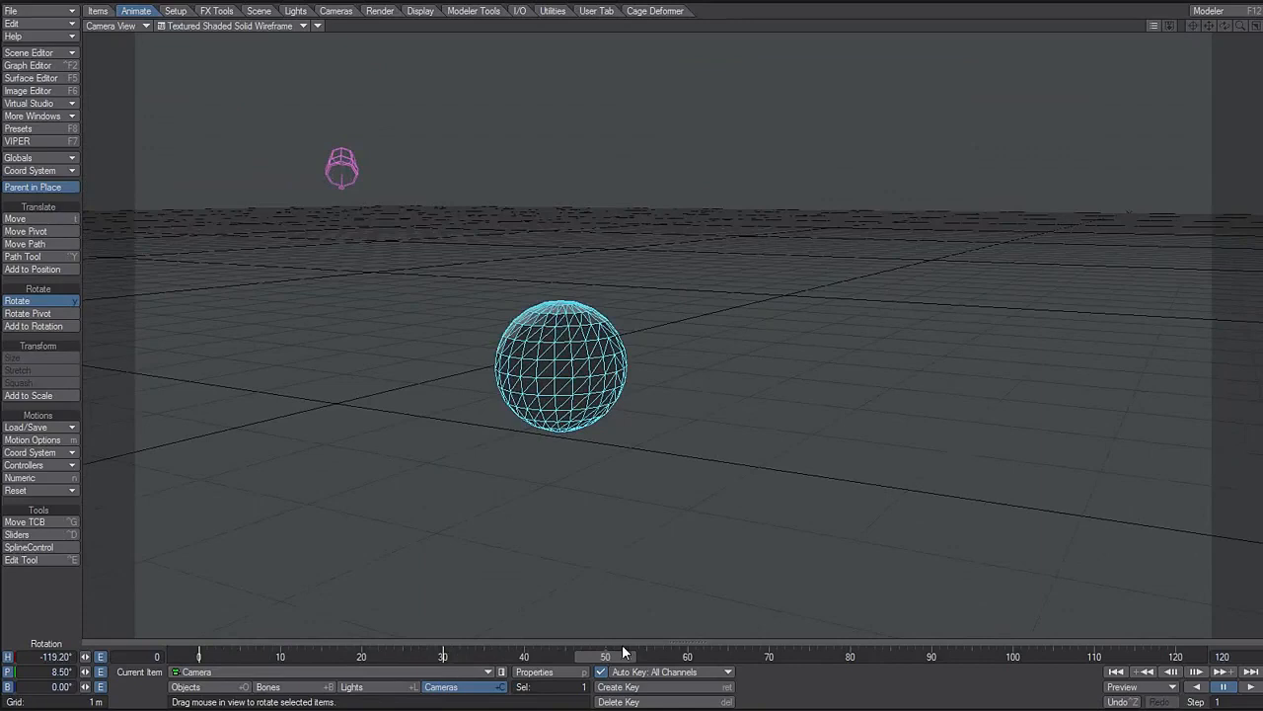
left_click_drag(498, 518, 475, 548)
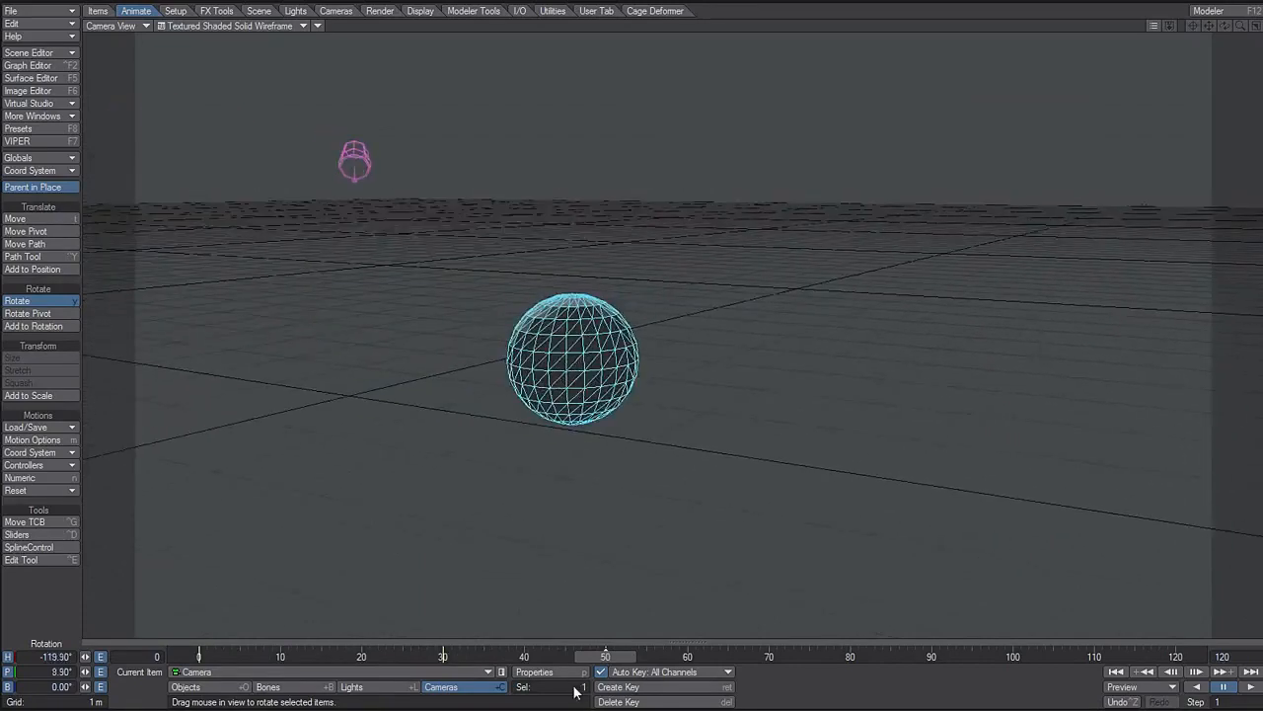
left_click_drag(599, 562, 286, 424)
key("t")
key("y")
left_click_drag(289, 297, 421, 473)
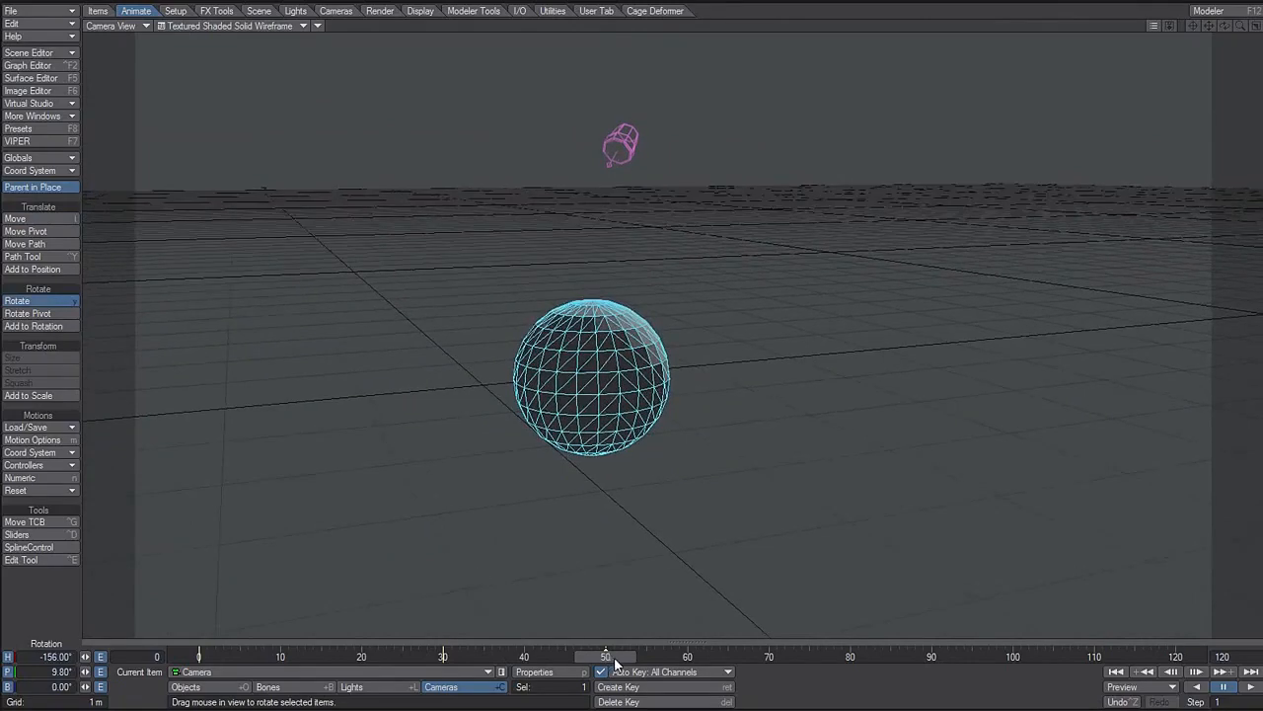
Step: Refine the camera's frame 50 heading to about -155.4° and pitch to about 10.3°, adjust its position and return to frame 0
mouse_move(614, 656)
left_mouse_down()
mouse_move(198, 657)
mouse_move(605, 656)
left_mouse_up()
left_click_drag(596, 529, 554, 523)
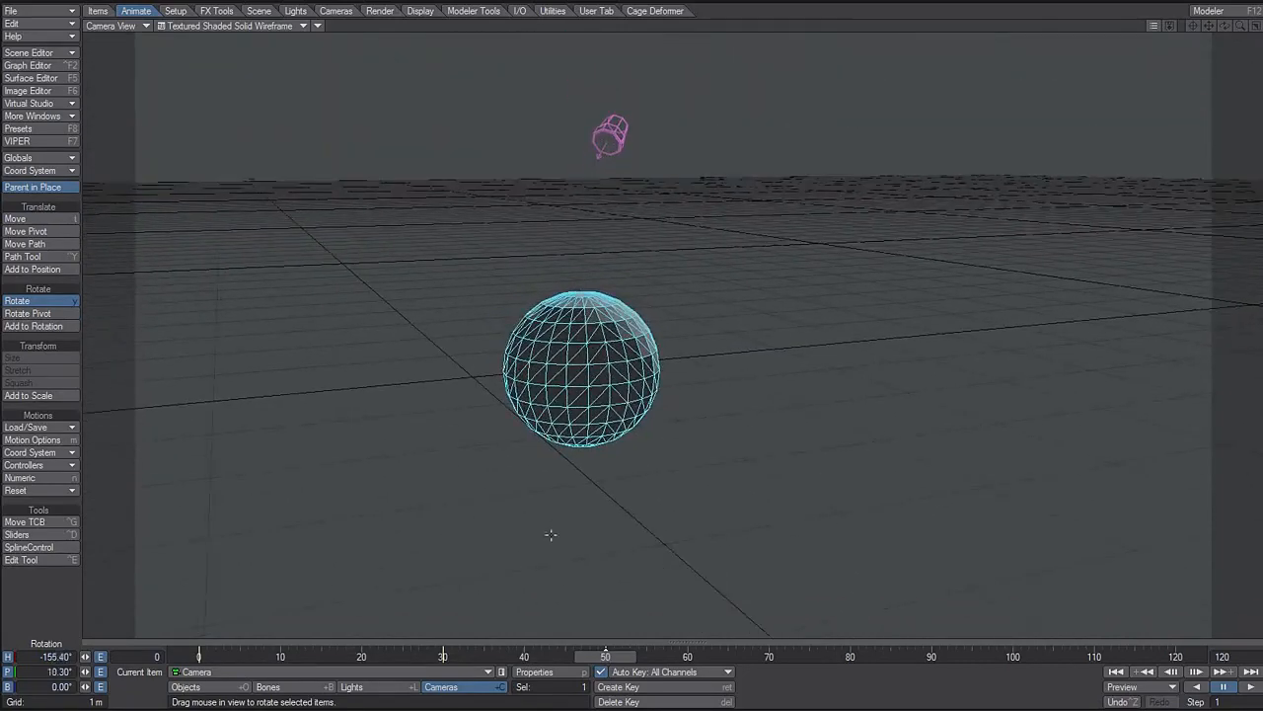
key("t")
left_click_drag(559, 485, 584, 602)
left_click_drag(610, 662, 63, 627)
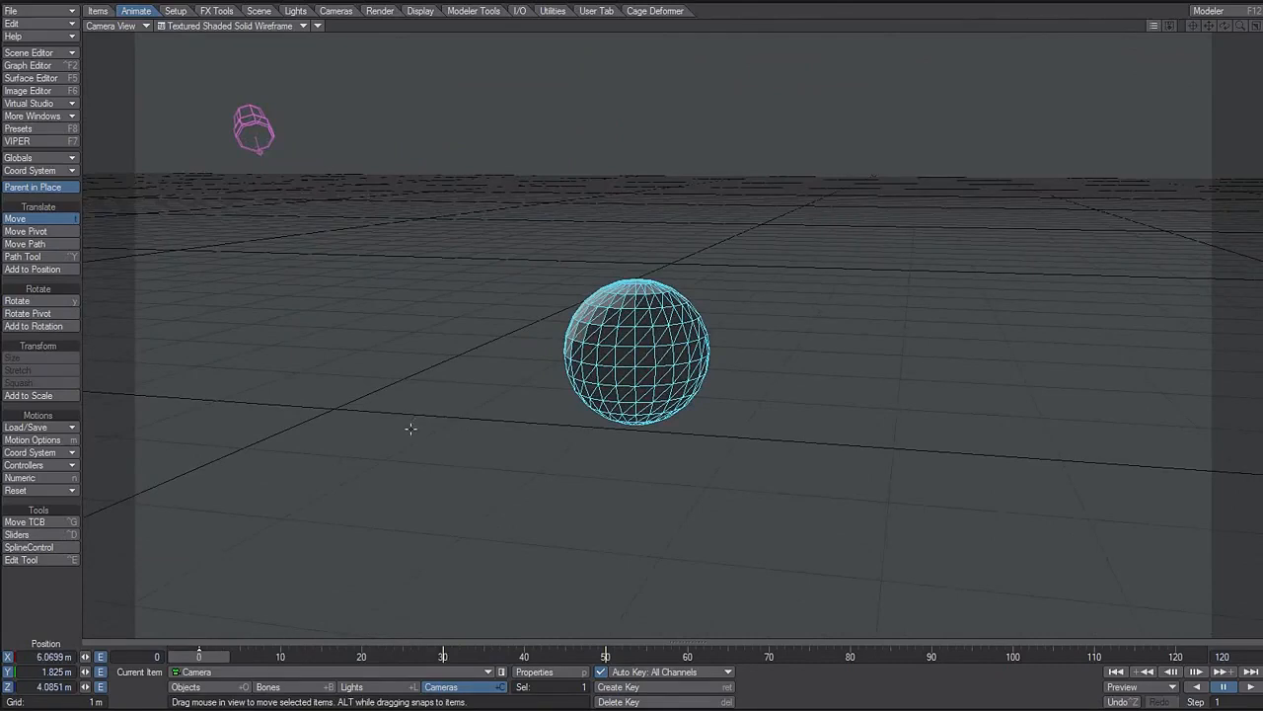
Step: Compare the scene in Perspective and Camera View, zooming out to examine the camera's motion path and finishing in Perspective
key("4")
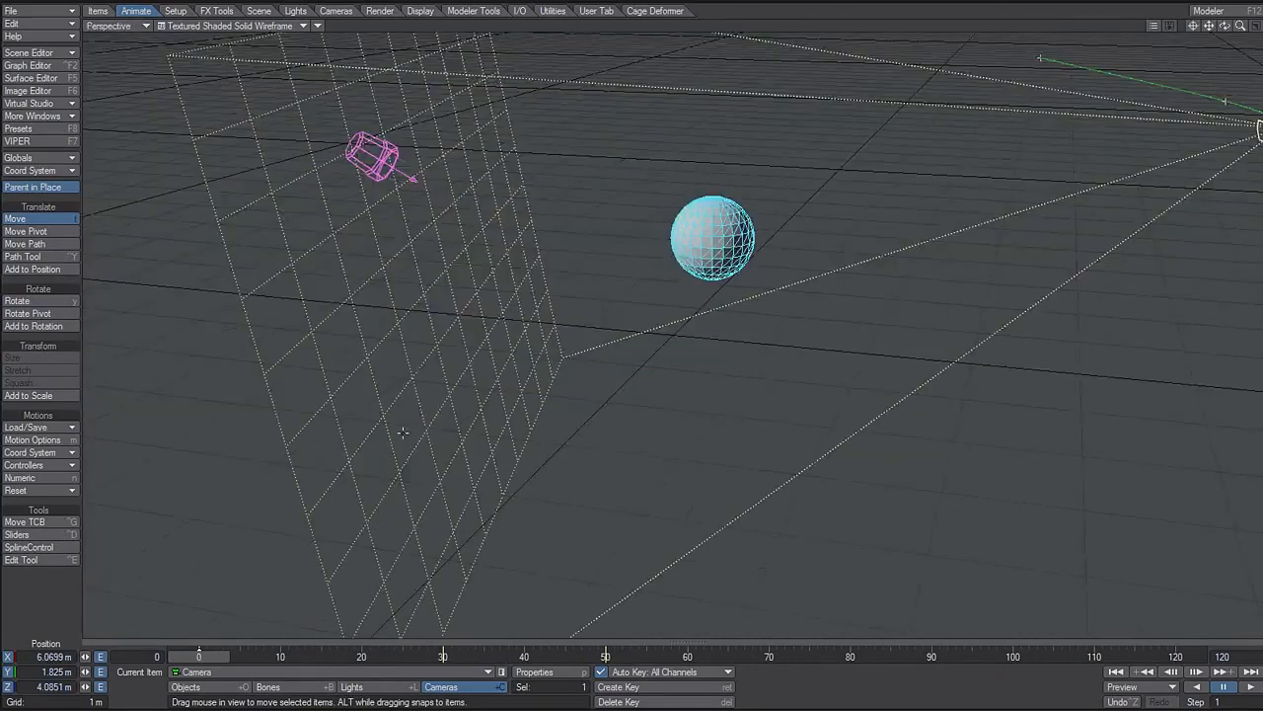
scroll(402, 435, "down", 5)
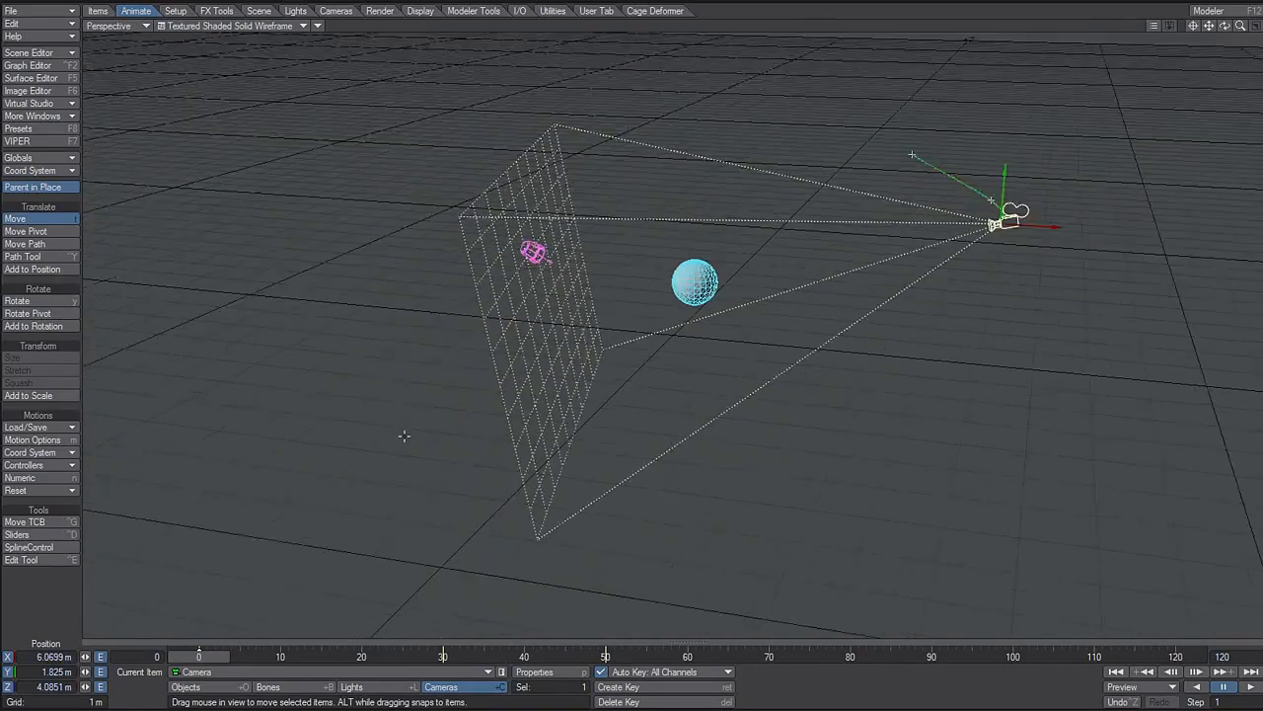
mouse_move(211, 656)
left_mouse_down()
mouse_move(671, 656)
mouse_move(199, 657)
left_mouse_up()
left_click(135, 30)
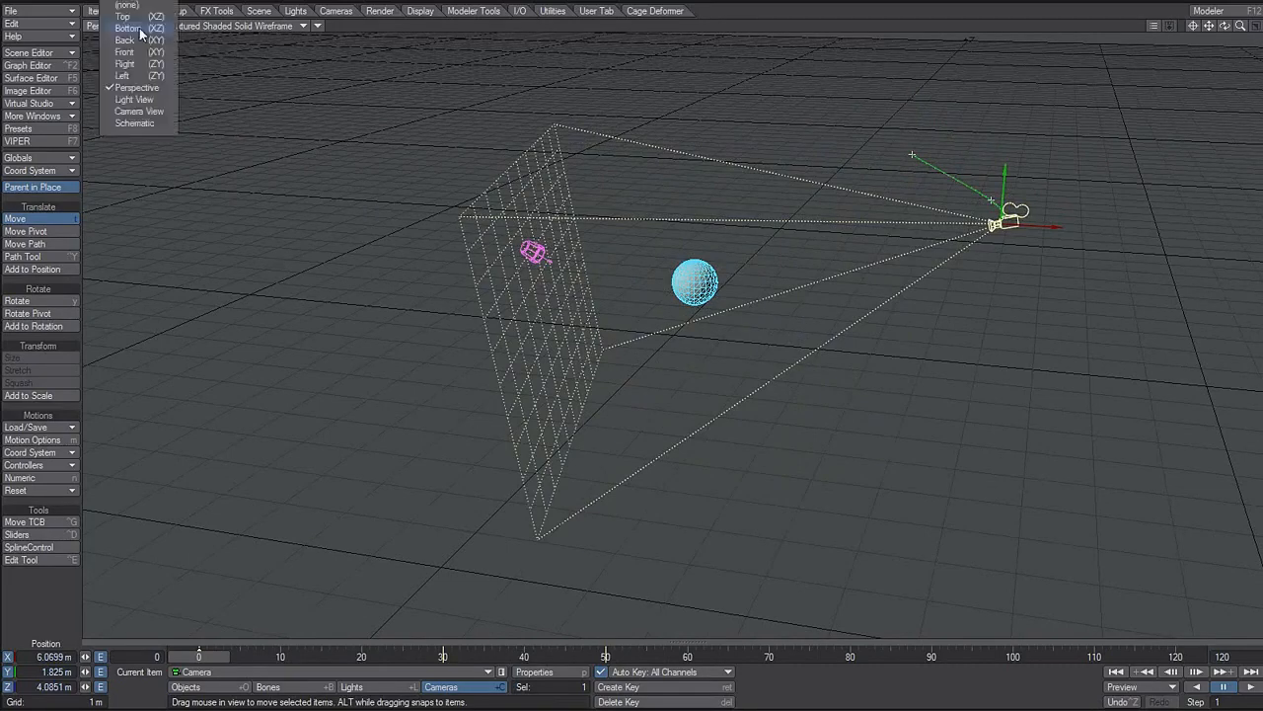
left_click(135, 113)
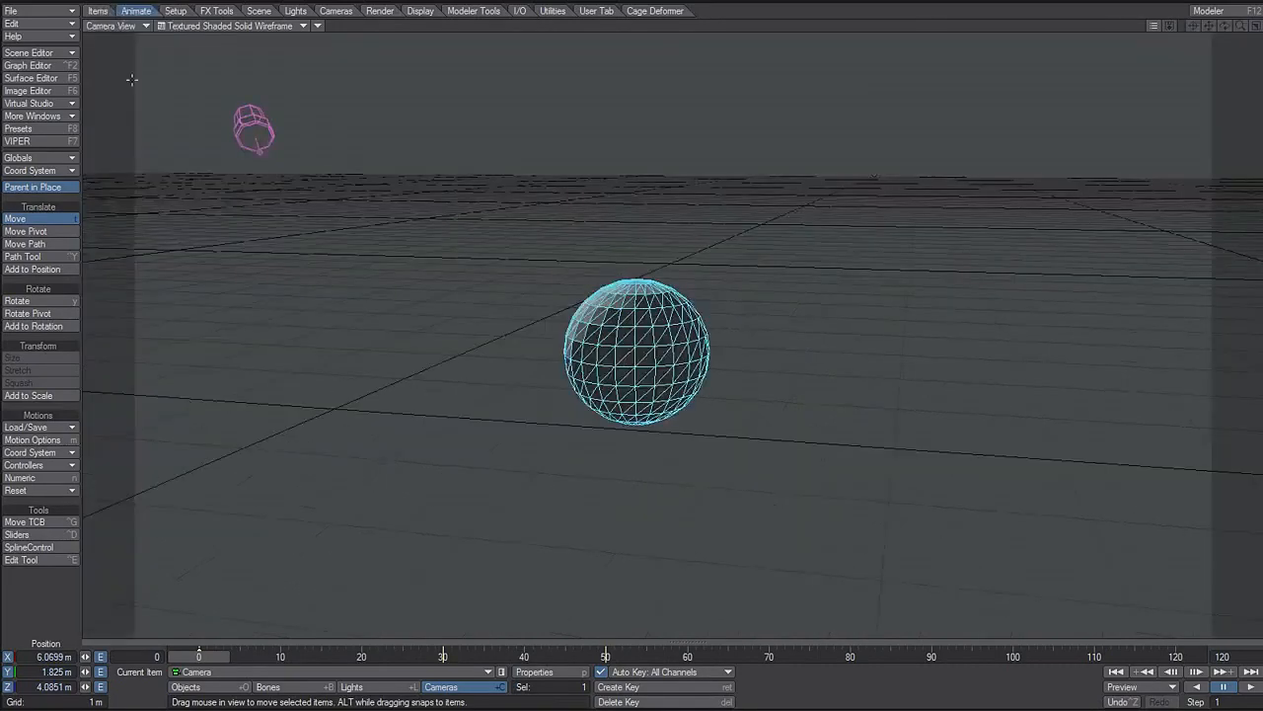
left_click(134, 29)
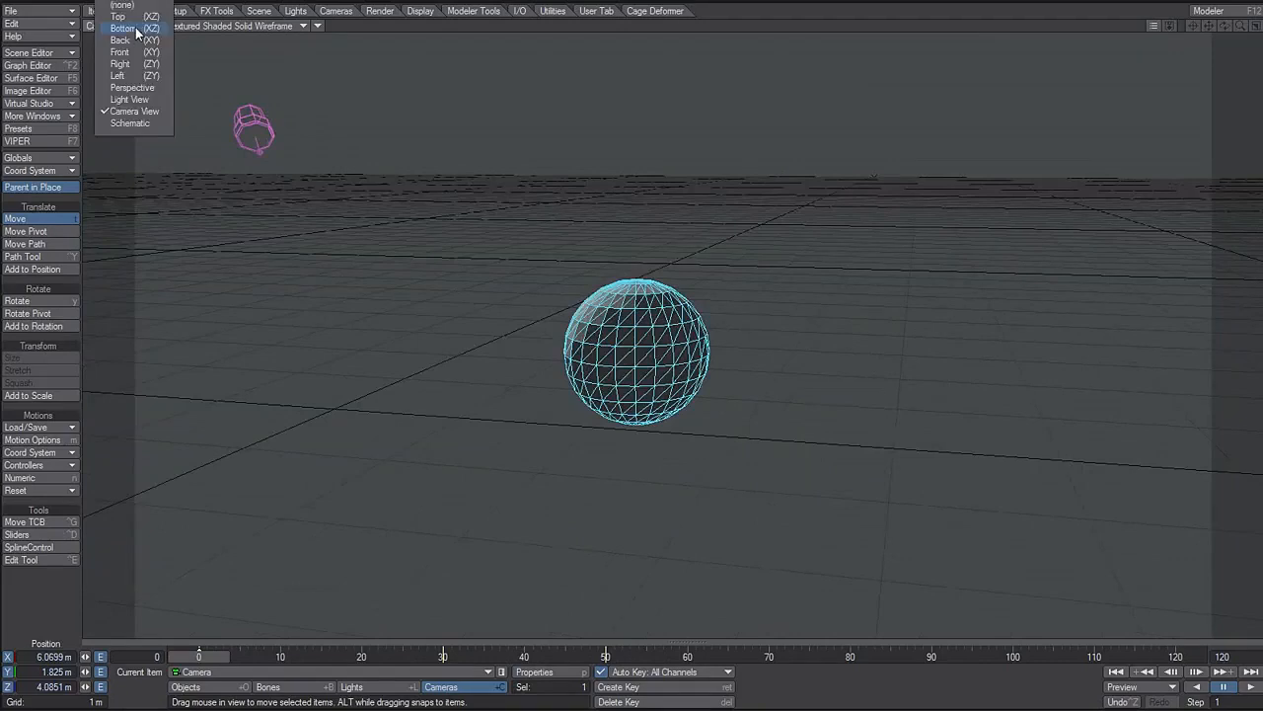
left_click(133, 88)
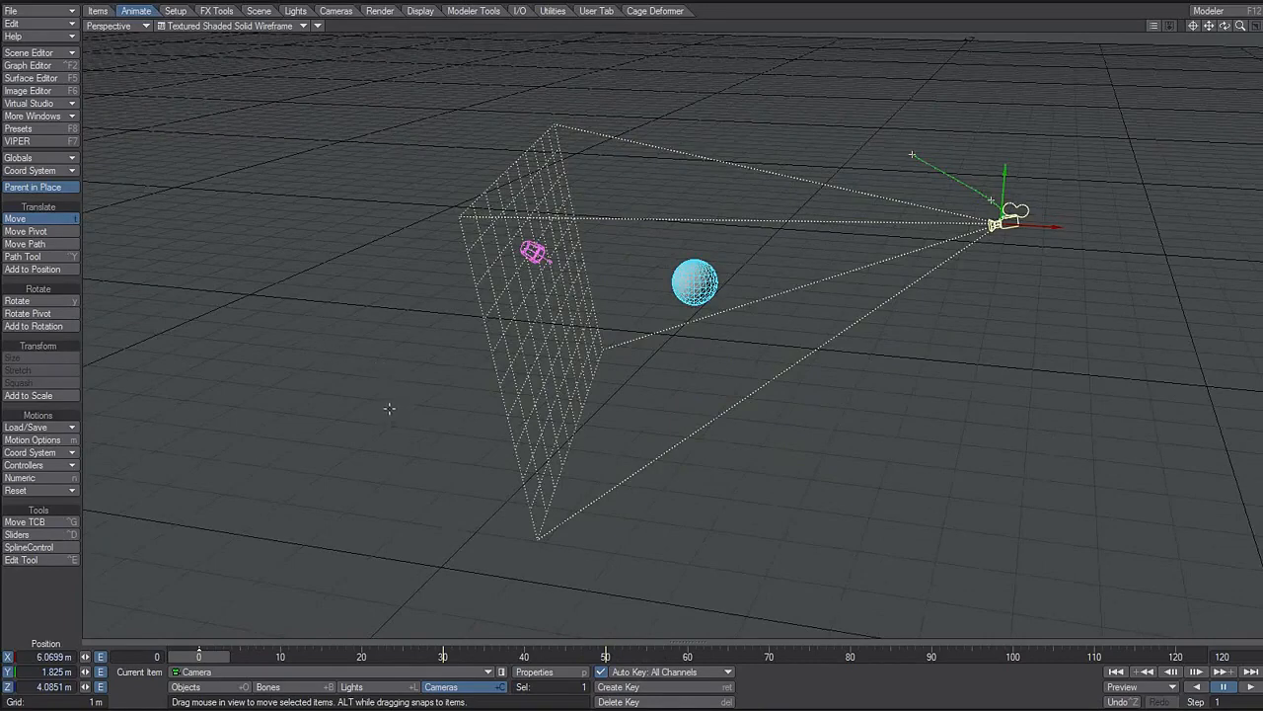
Step: At frame 0, rotate the camera in Perspective to a heading of about -101.6° and a pitch of about 13.3°
key("y")
key("t")
key("y")
key("t")
key("y")
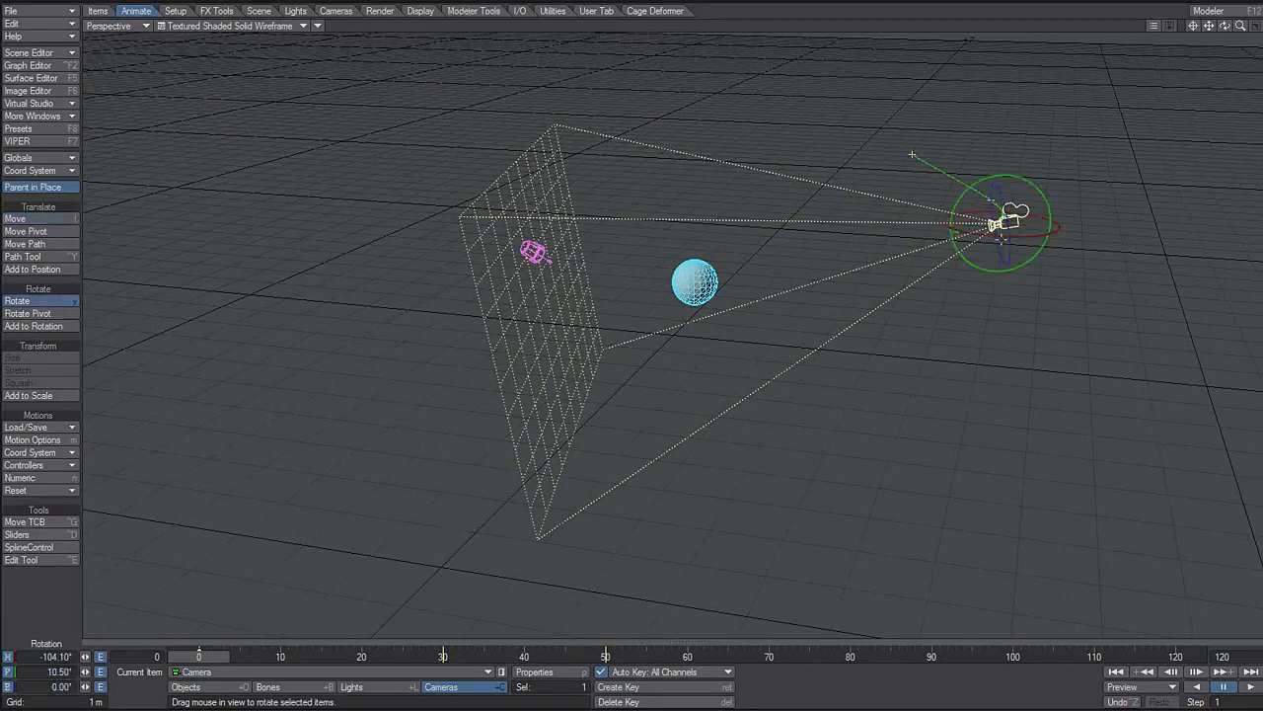
left_click_drag(896, 369, 878, 392)
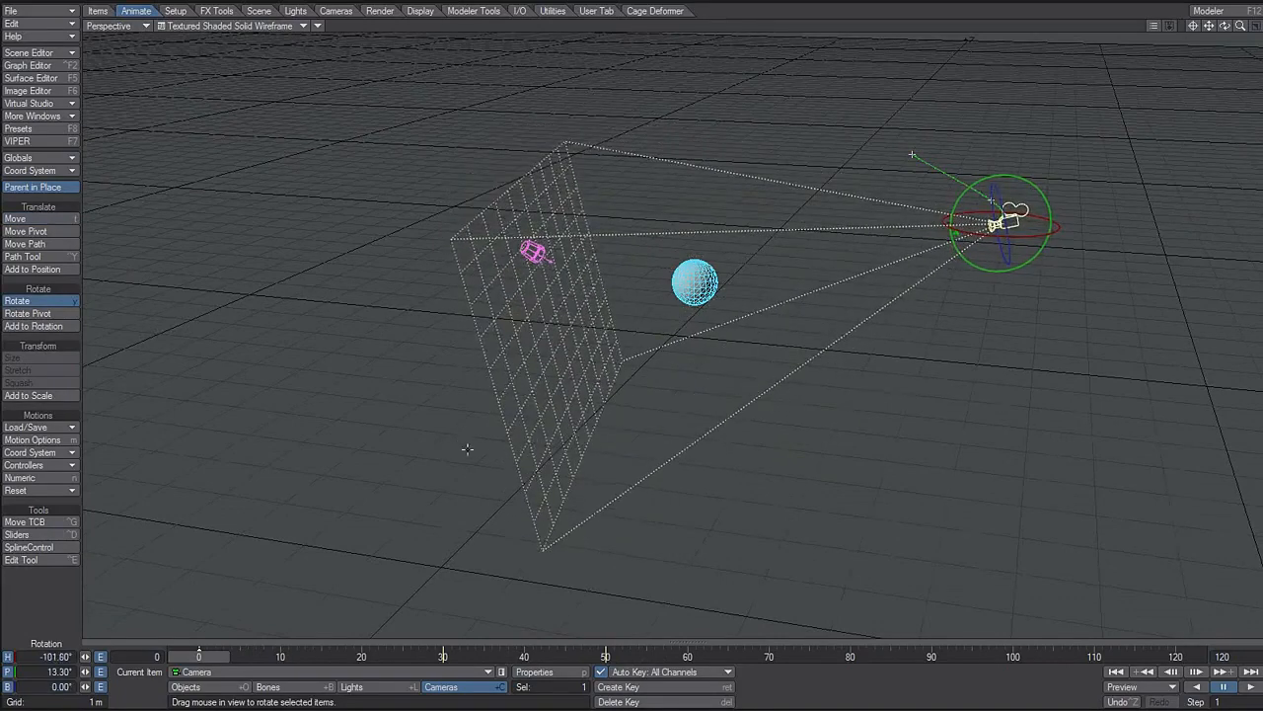
Step: Orbit and pan around the scene to examine the camera, its motion path and the sphere from several angles
left_click_drag(468, 450, 380, 308, "alt")
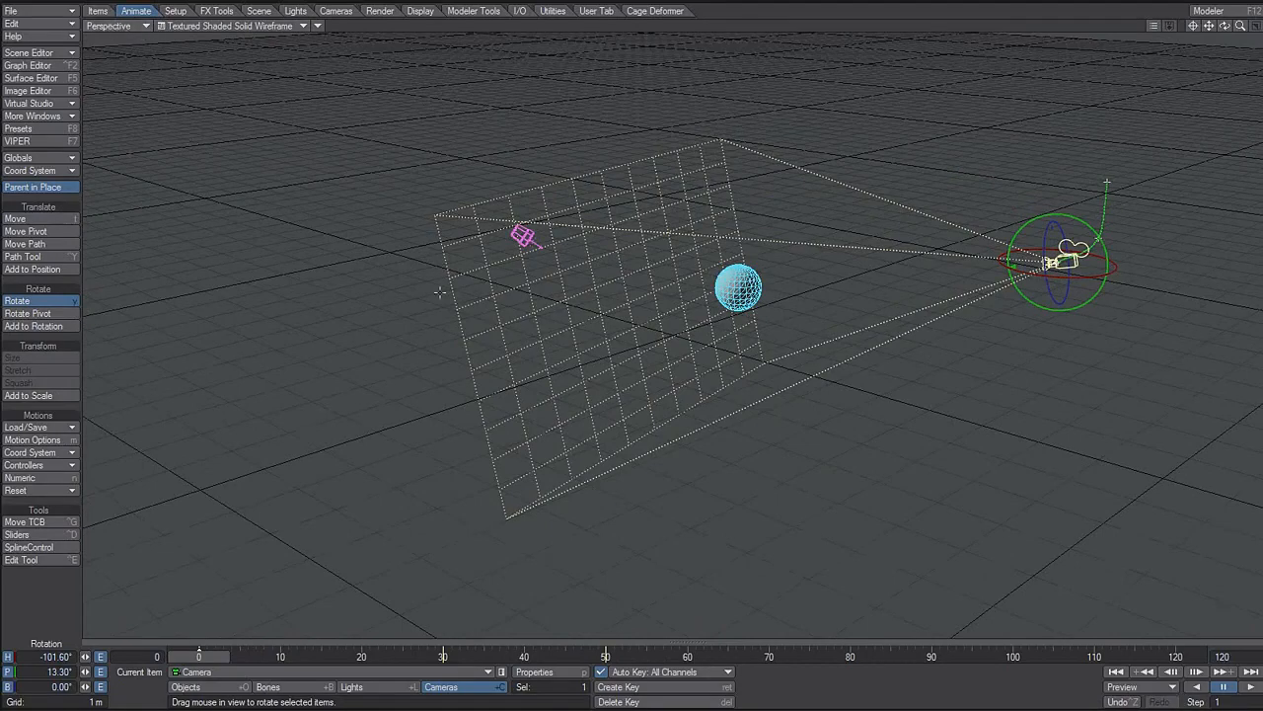
left_click_drag(796, 452, 490, 427, "alt")
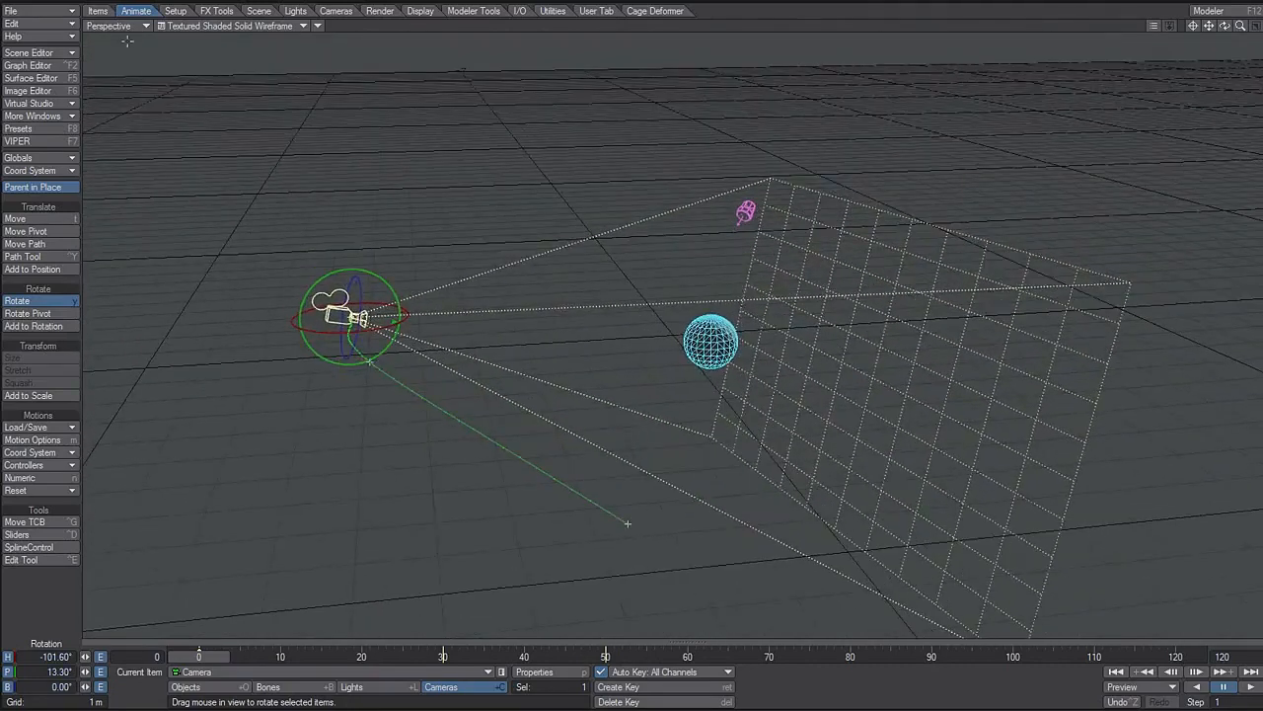
left_click_drag(464, 494, 498, 468, "alt")
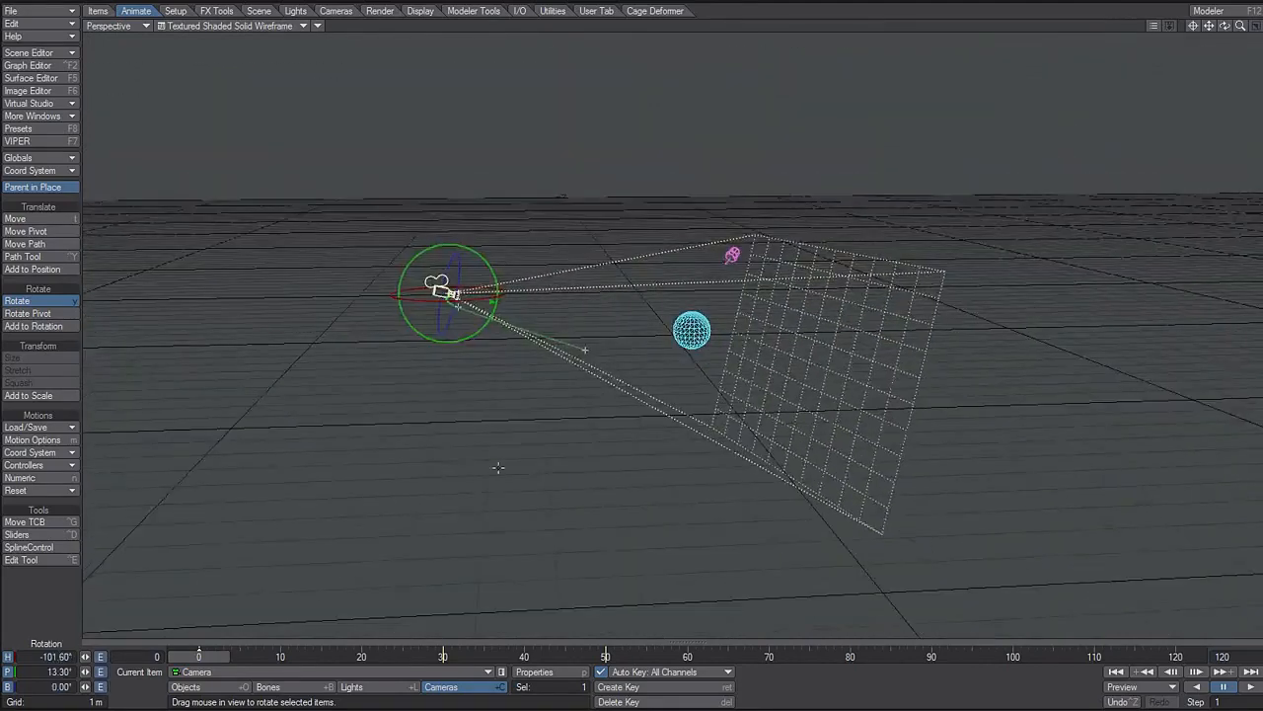
left_click_drag(417, 463, 631, 479, "alt")
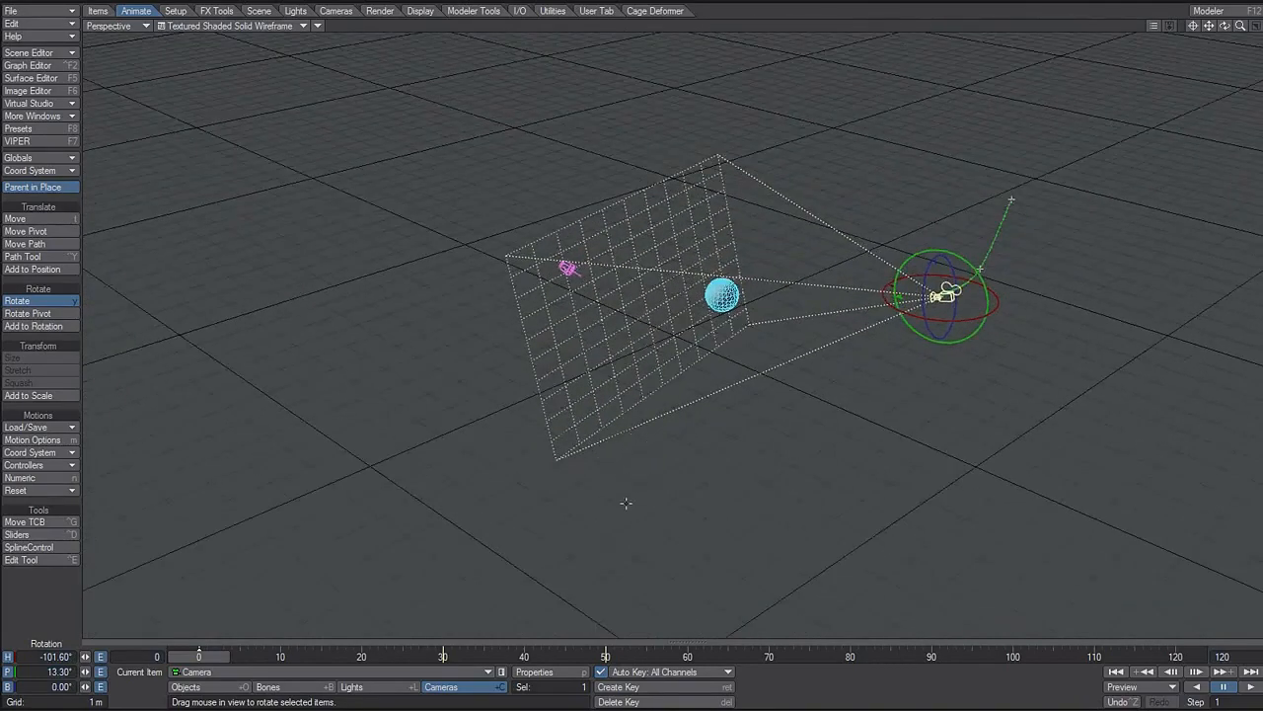
left_click_drag(629, 512, 628, 505, "alt")
left_click_drag(605, 277, 605, 219, "alt+shift")
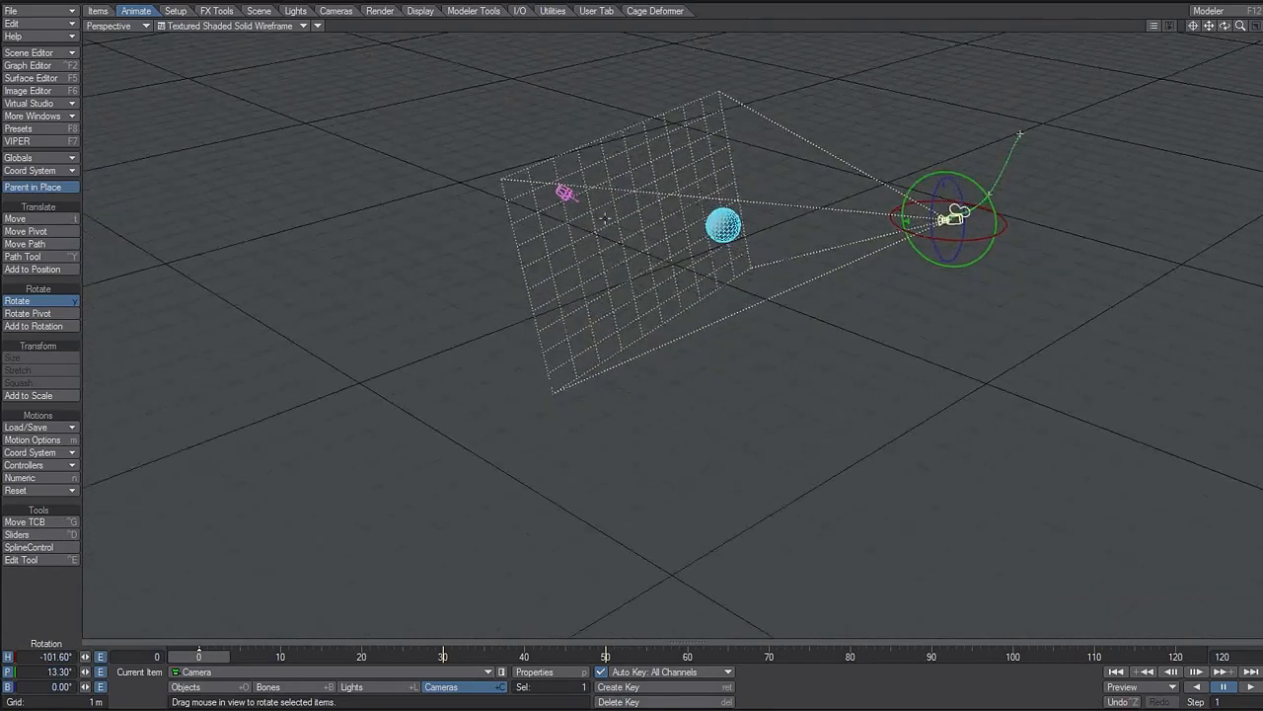
left_click_drag(637, 466, 604, 465, "alt+shift")
left_click_drag(601, 370, 601, 427, "alt+shift")
left_click_drag(675, 453, 760, 363, "alt+shift")
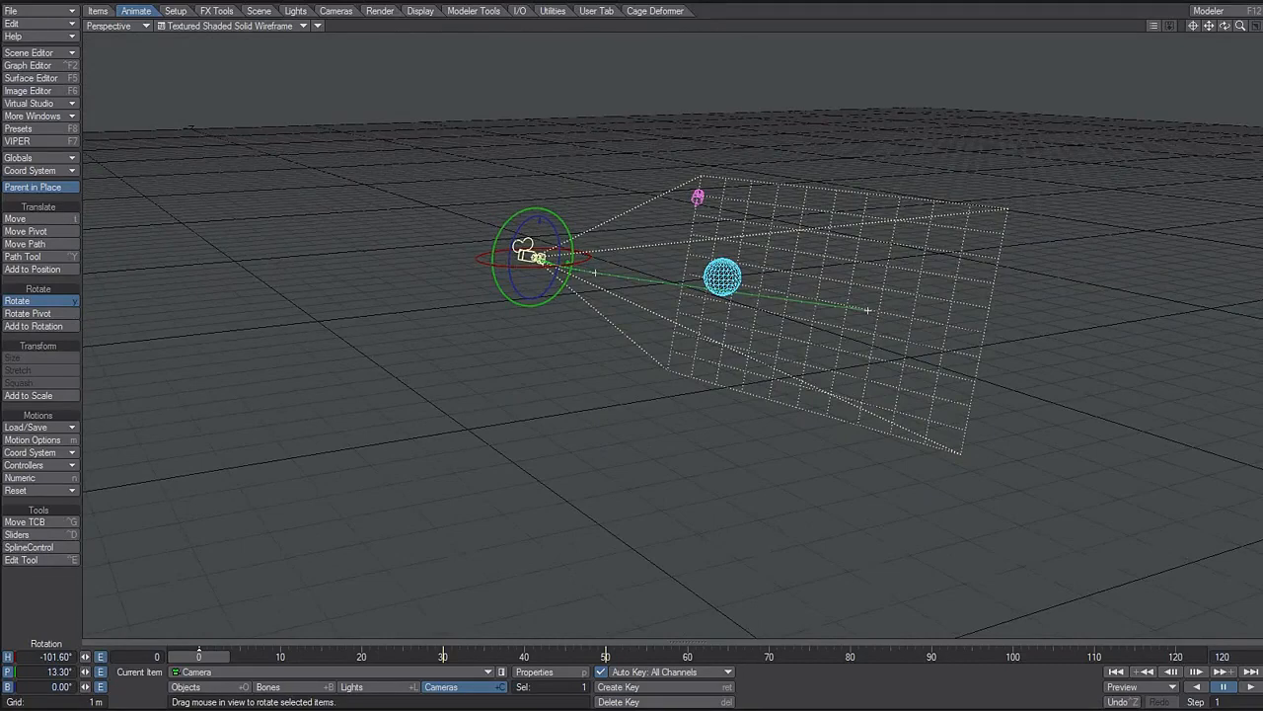
left_click_drag(760, 363, 783, 355, "alt")
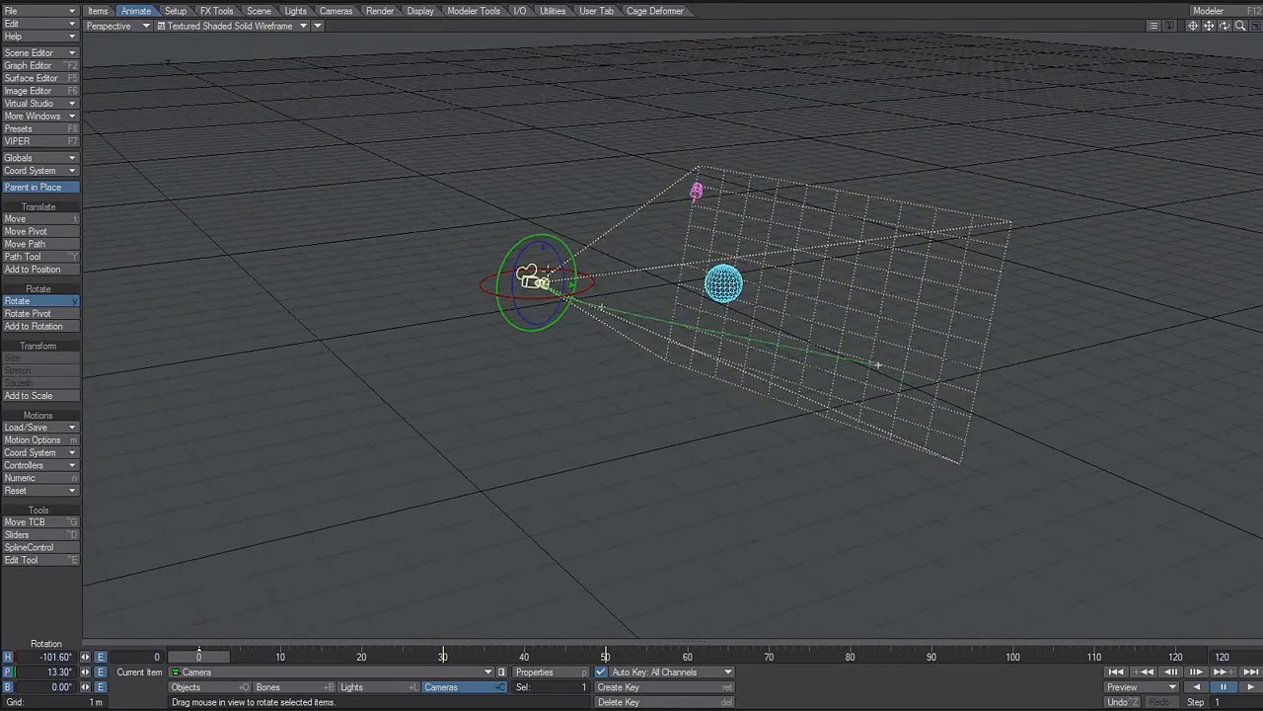
left_click_drag(560, 373, 681, 434, "alt")
left_click_drag(692, 376, 711, 330, "alt")
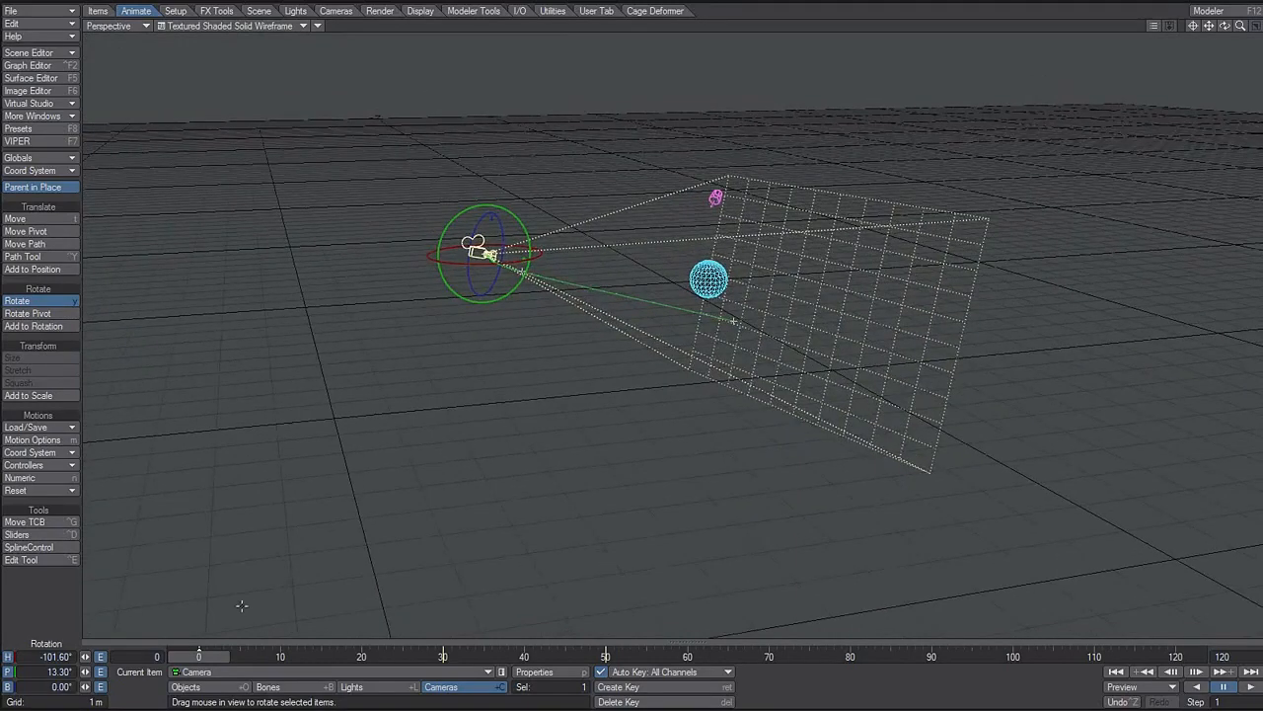
mouse_move(207, 657)
left_mouse_down()
mouse_move(452, 657)
mouse_move(198, 656)
left_mouse_up()
Step: At frame 30, select the light and rotate it through Light View to a heading of about 26.6° and a pitch of about 18.1°
left_click(130, 25)
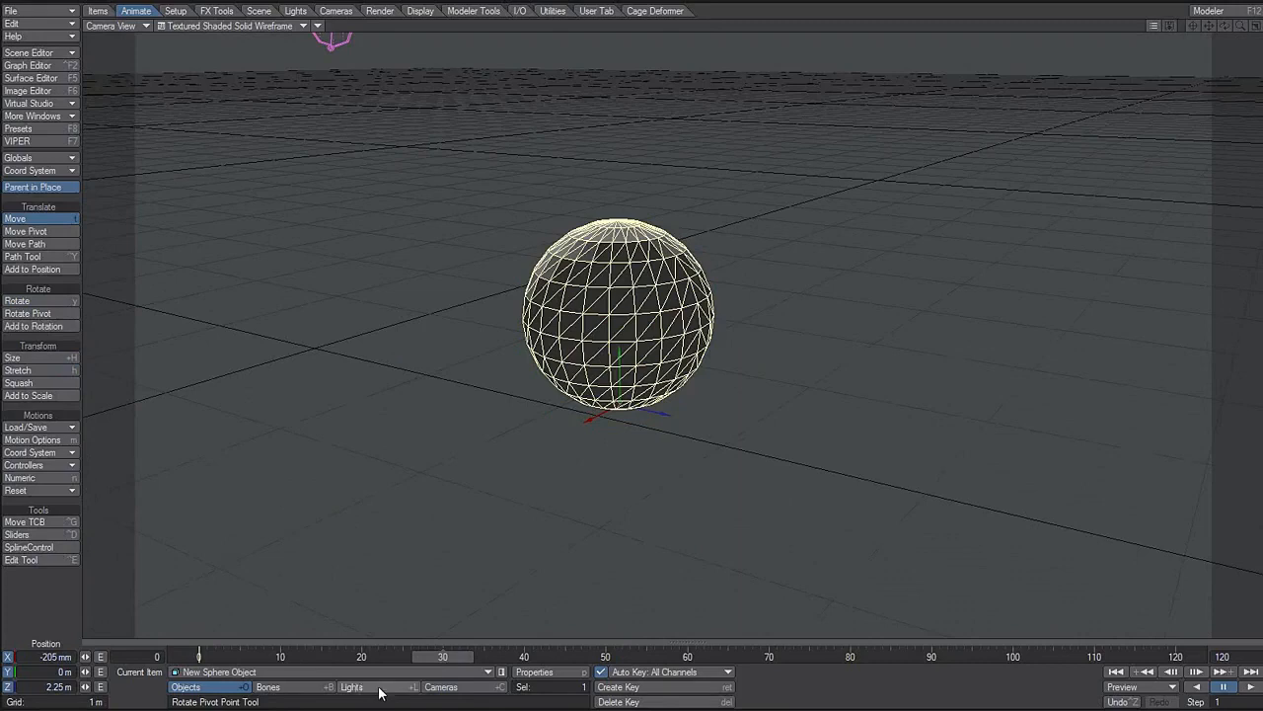
left_click(375, 692)
key("y")
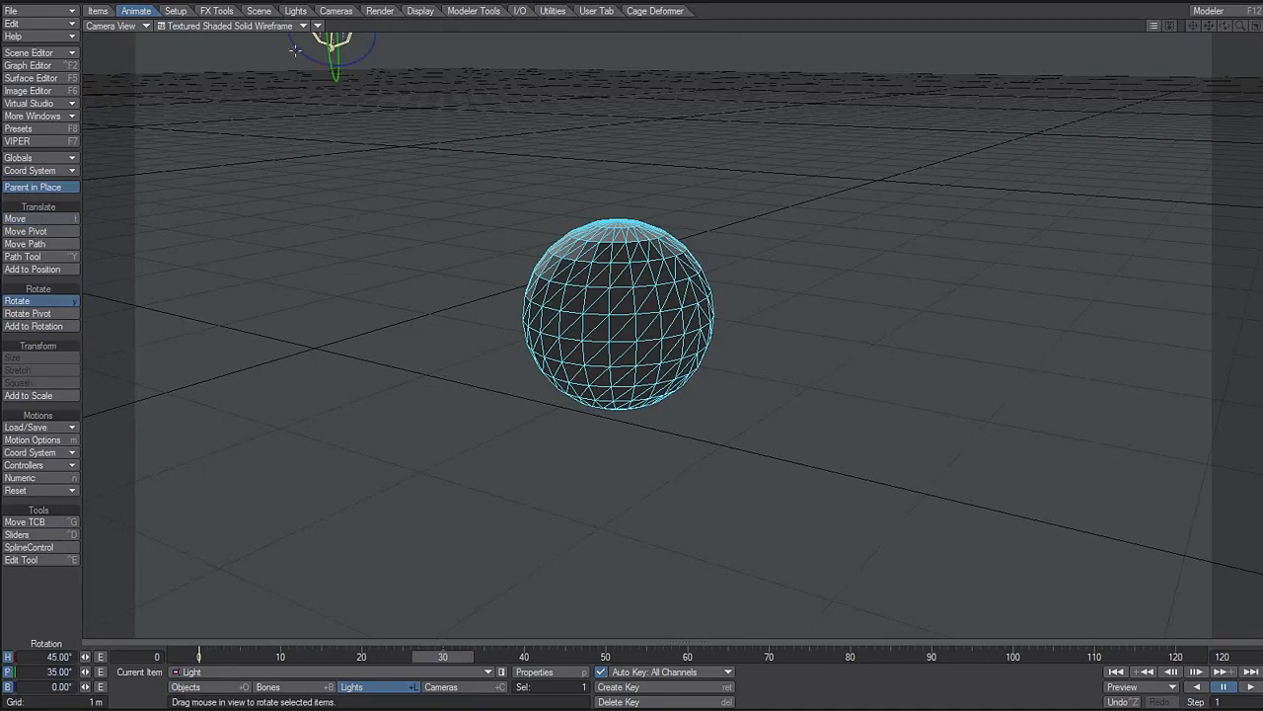
left_click(124, 26)
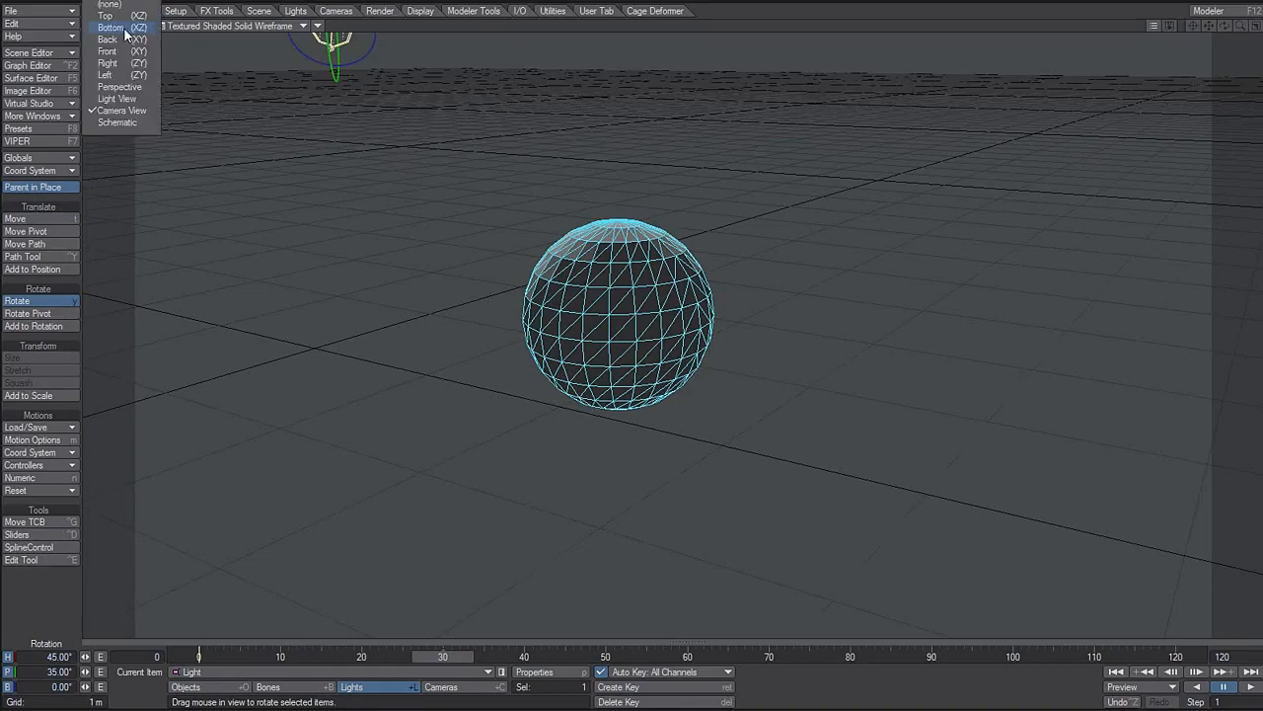
left_click(123, 100)
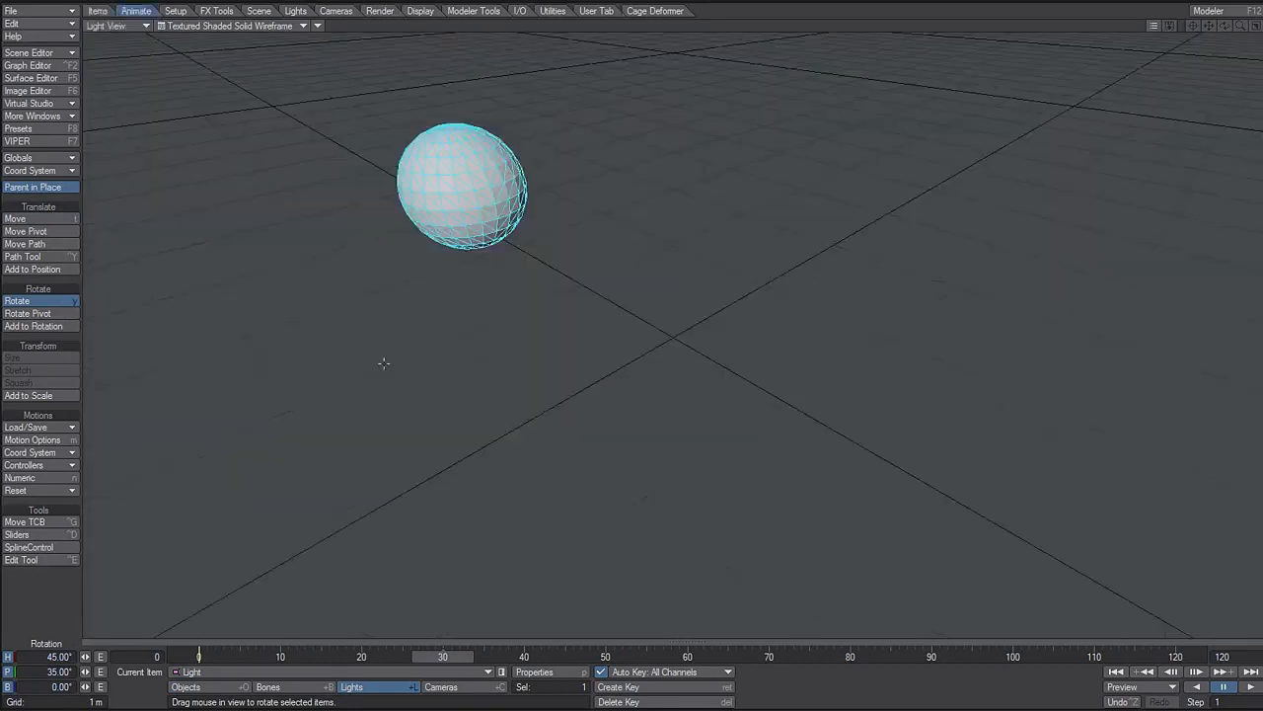
left_click_drag(490, 410, 410, 345)
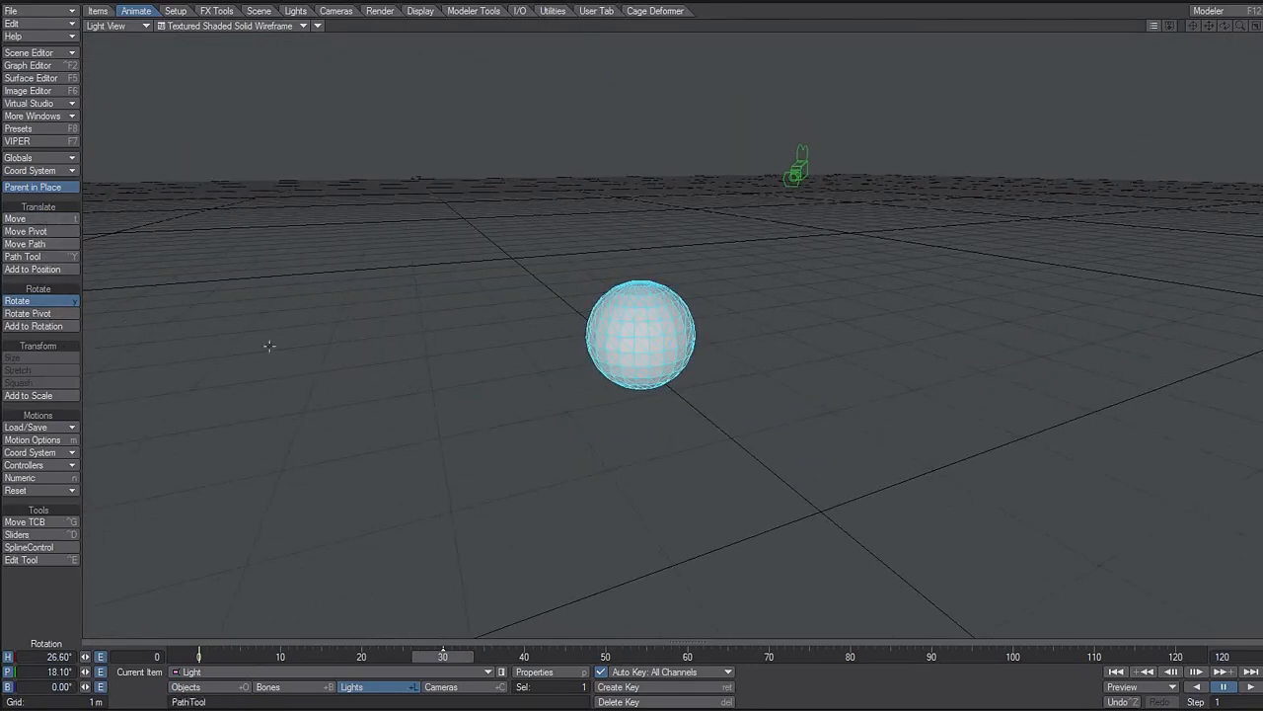
Step: Move the light around the sphere and re-aim it to a heading of about -77.2° and a pitch of about 19.6°
key("t")
left_click_drag(380, 450, 829, 444)
key("y")
left_click_drag(596, 328, 673, 234)
key("t")
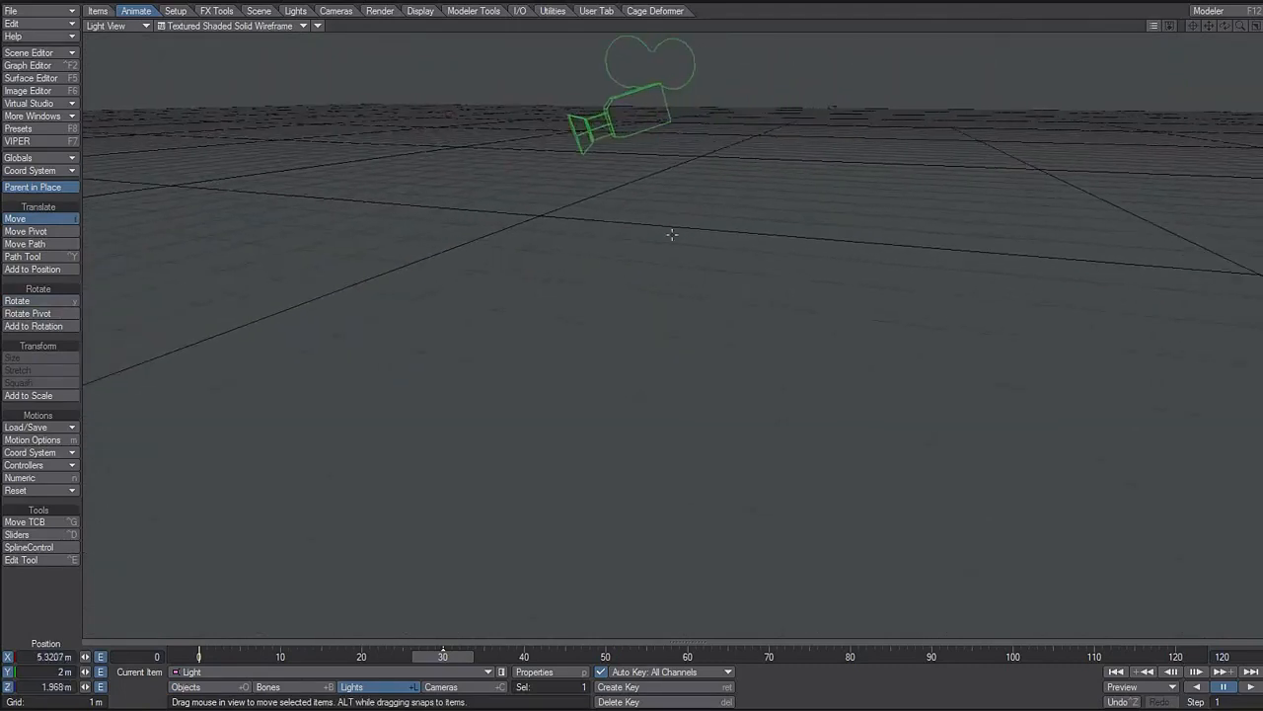
left_click_drag(562, 372, 522, 175)
key("y")
left_click_drag(561, 297, 560, 380)
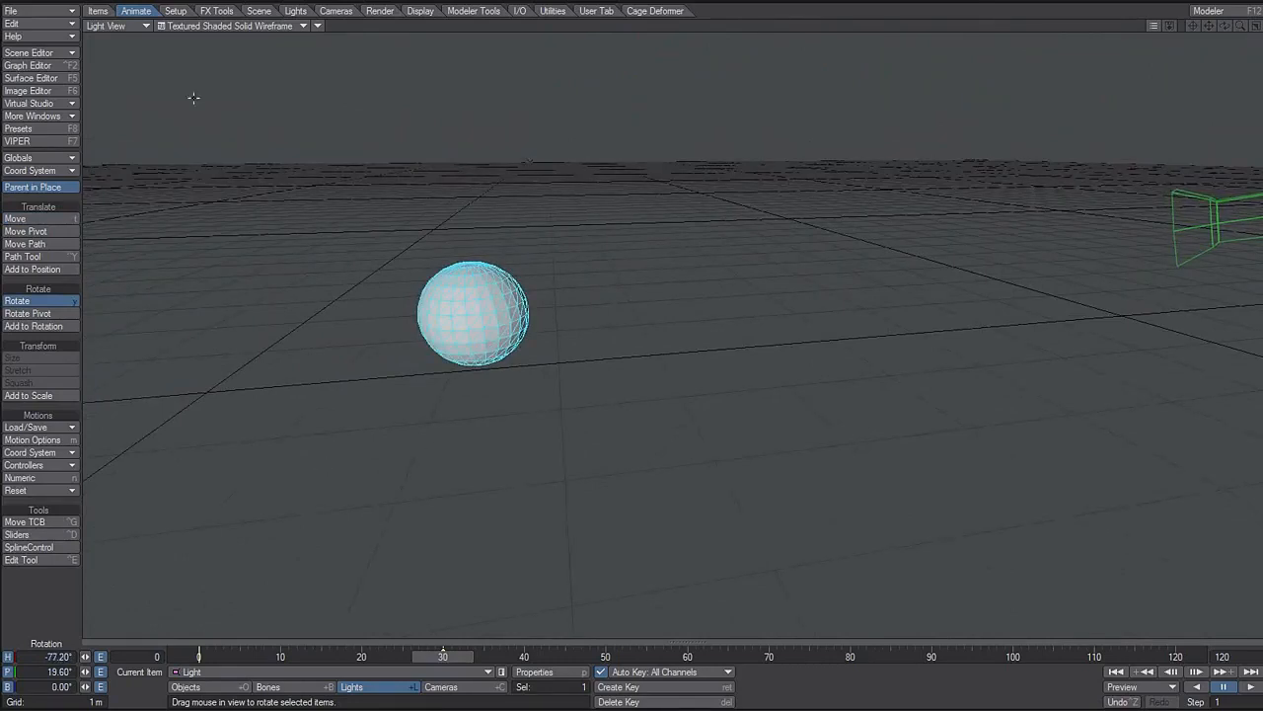
Step: Check the sphere's lighting in Camera View and examine the light's motion path in Perspective
left_click(131, 25)
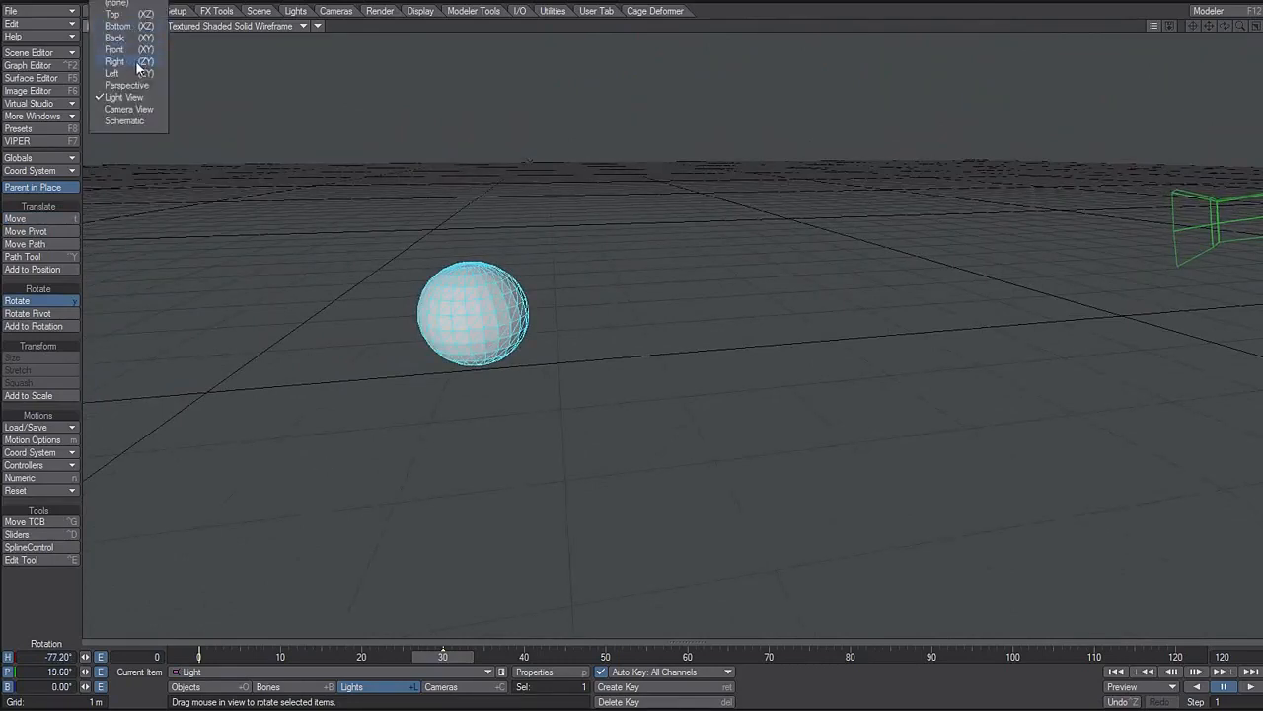
left_click(136, 108)
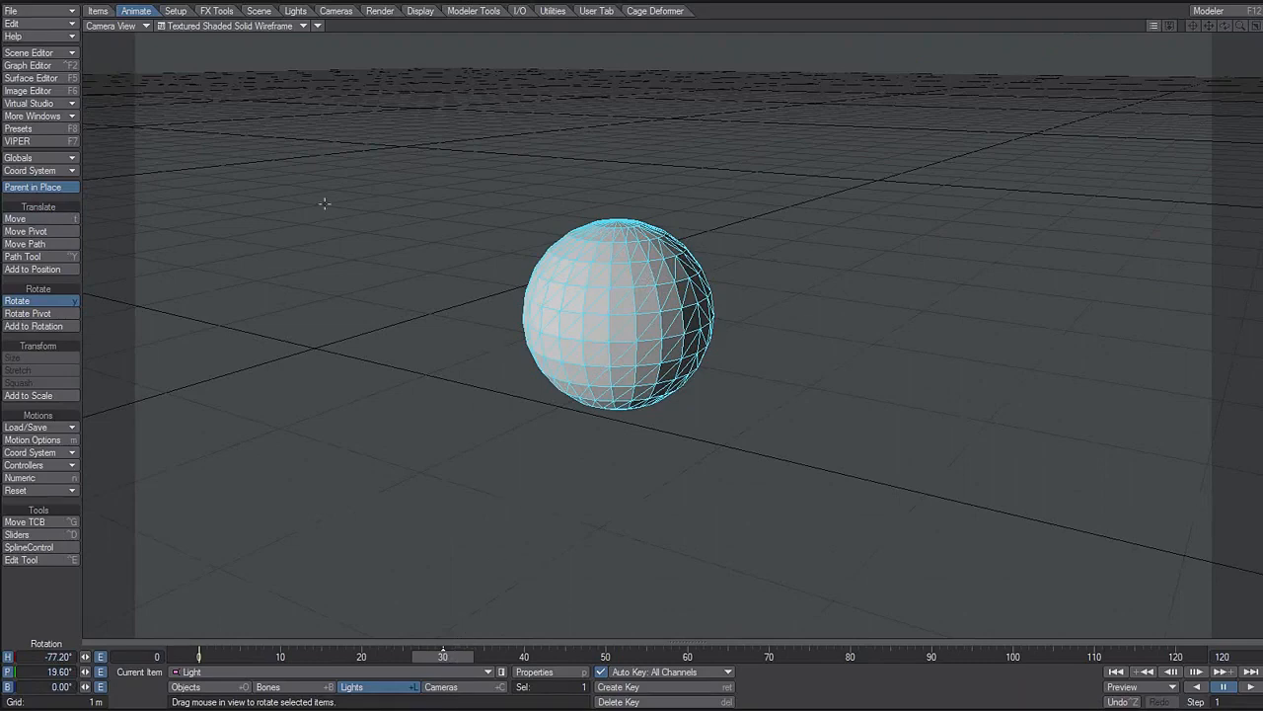
left_click(134, 22)
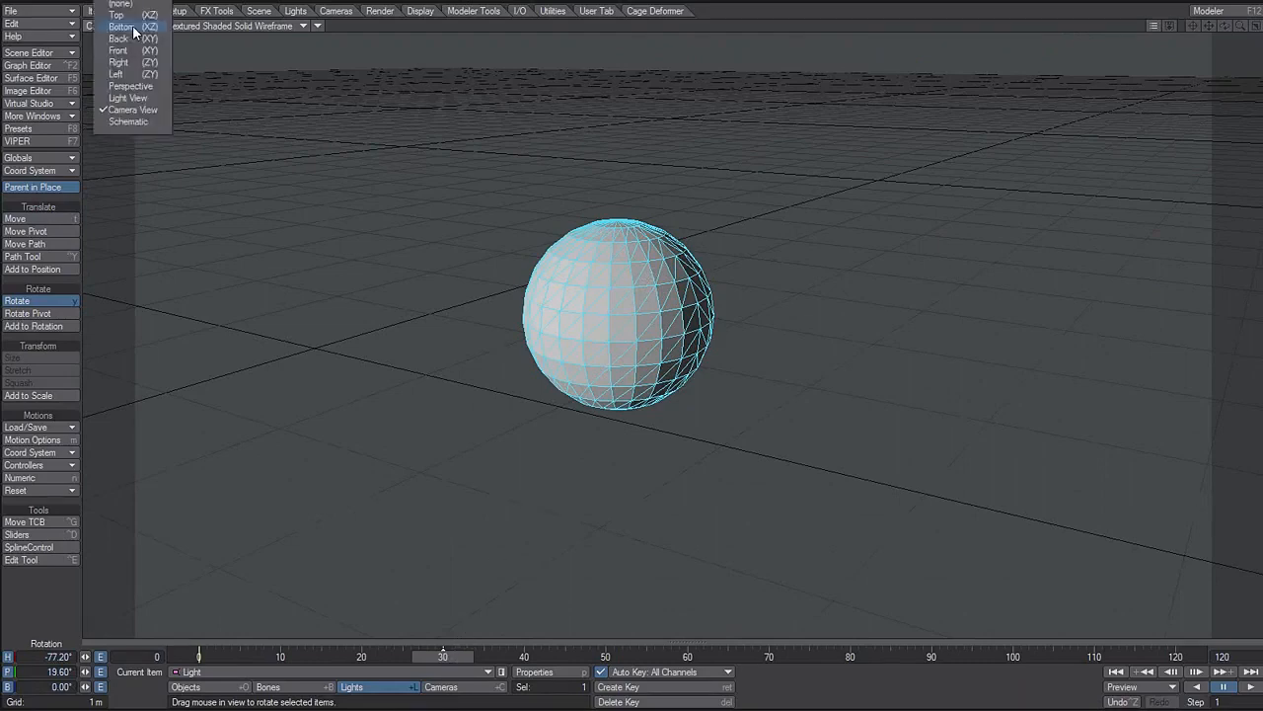
left_click(127, 87)
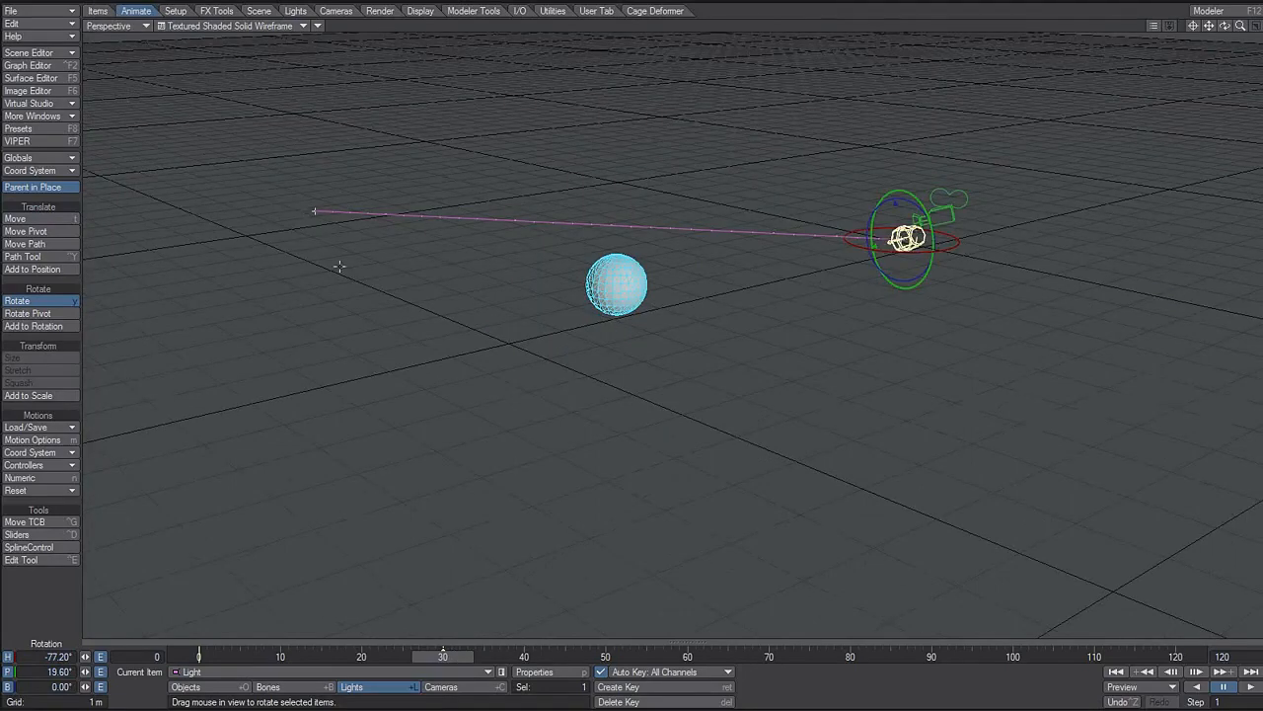
left_click_drag(668, 361, 556, 457, "alt")
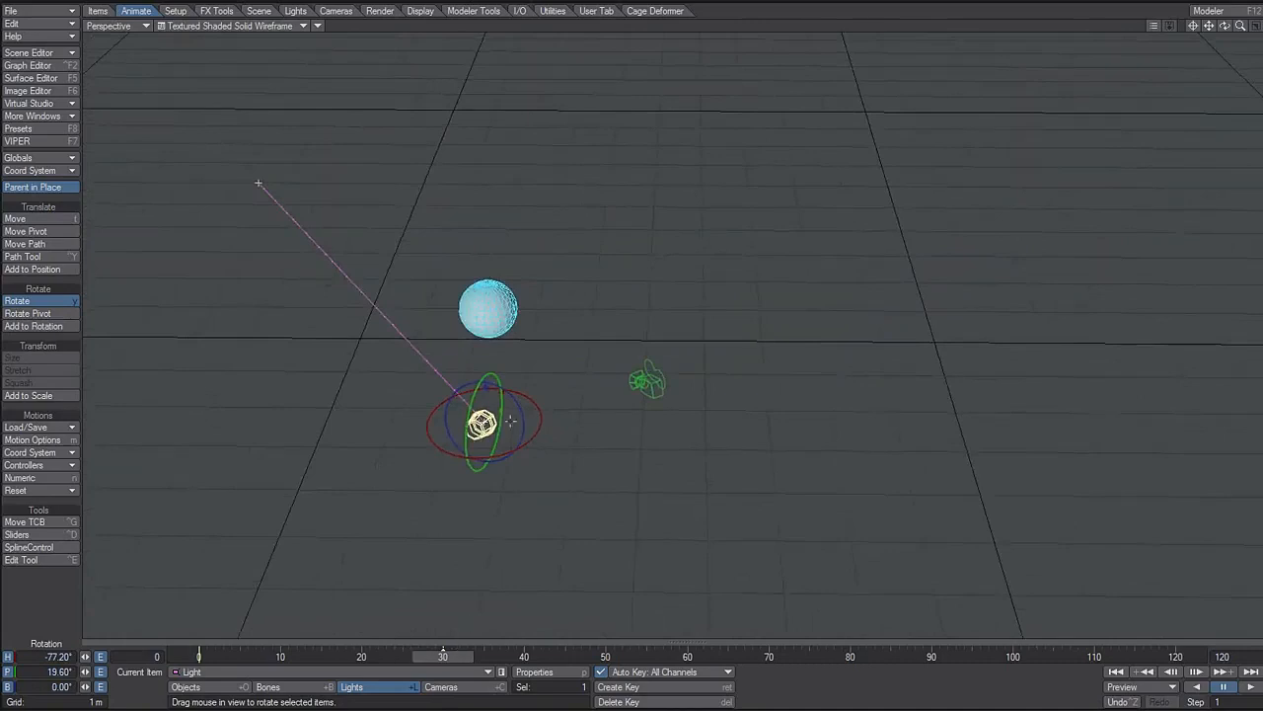
Step: Create a motion key for the light's current pose at frame 0 and delete its key at frame 30
left_click_drag(456, 659, 210, 660)
key("Return")
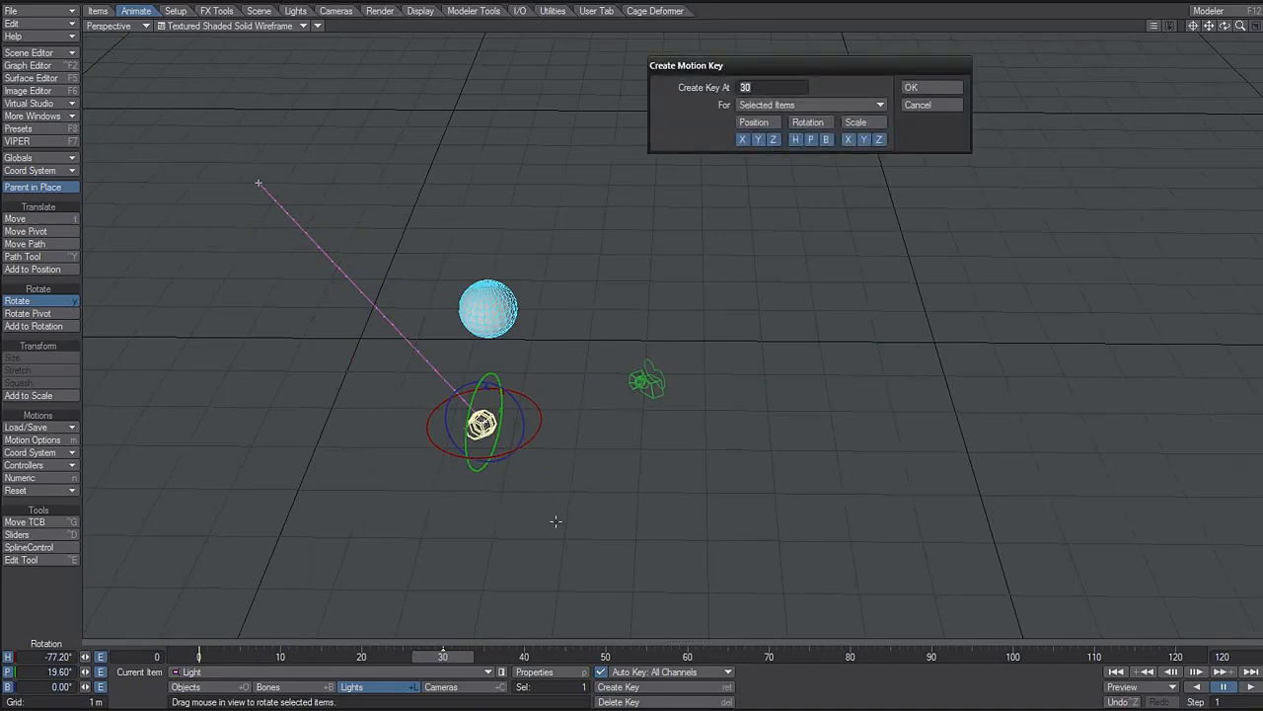
left_click_drag(712, 65, 561, 92)
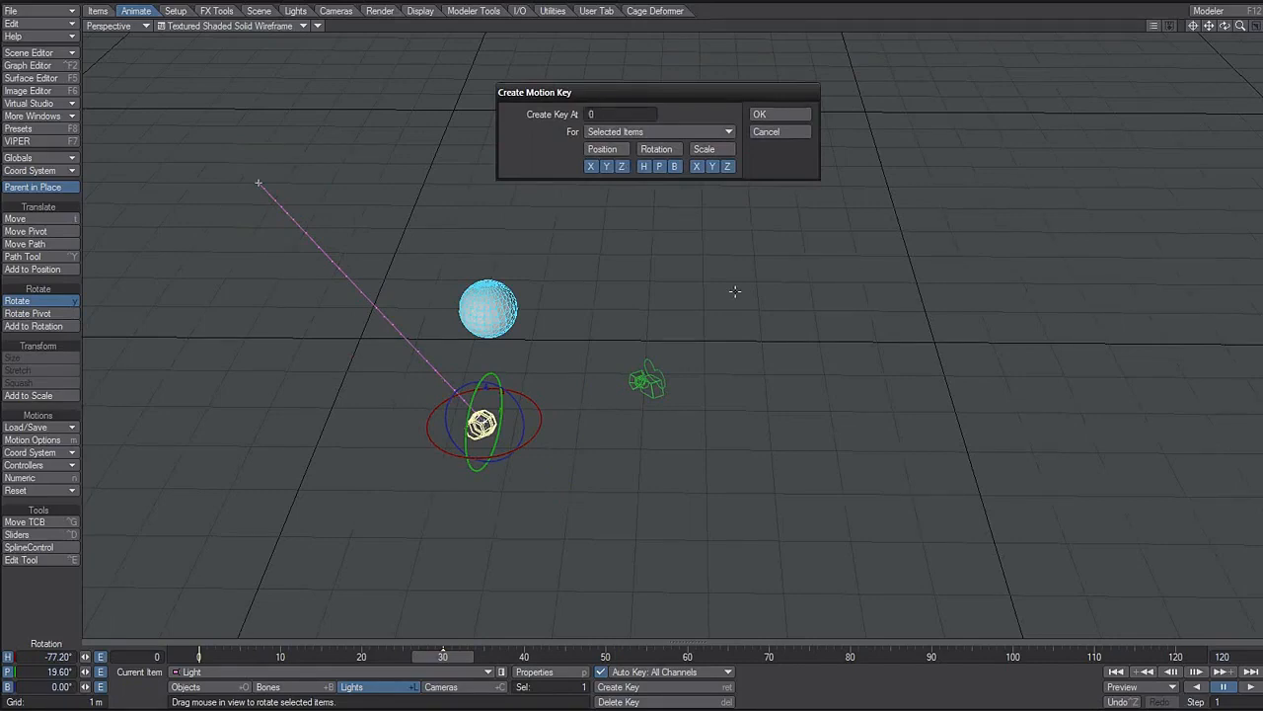
key("Return")
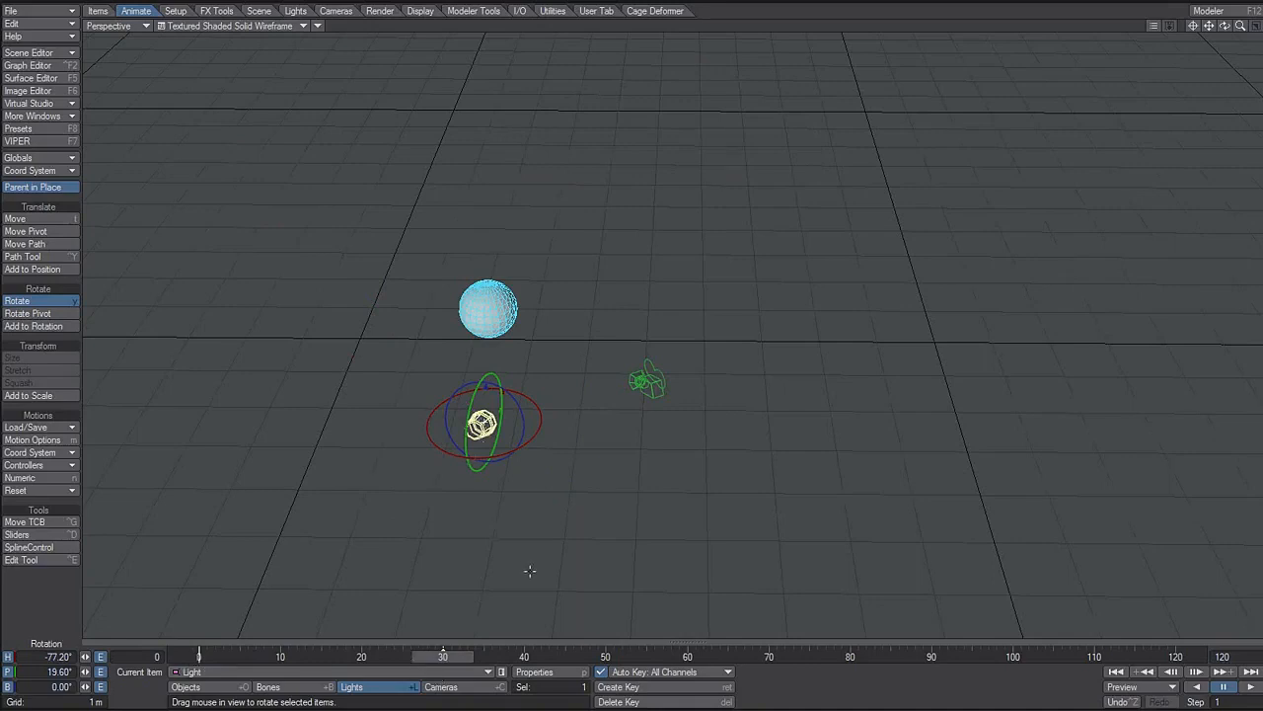
key("Delete")
key("Return")
Step: At frame 0, move the light further away from the camera and rotate it to a heading of about -63.8° and a pitch of about 21.8°
left_click_drag(444, 659, 484, 657)
left_click(199, 660)
key("t")
left_click_drag(493, 506, 376, 452)
key("y")
left_click(521, 659)
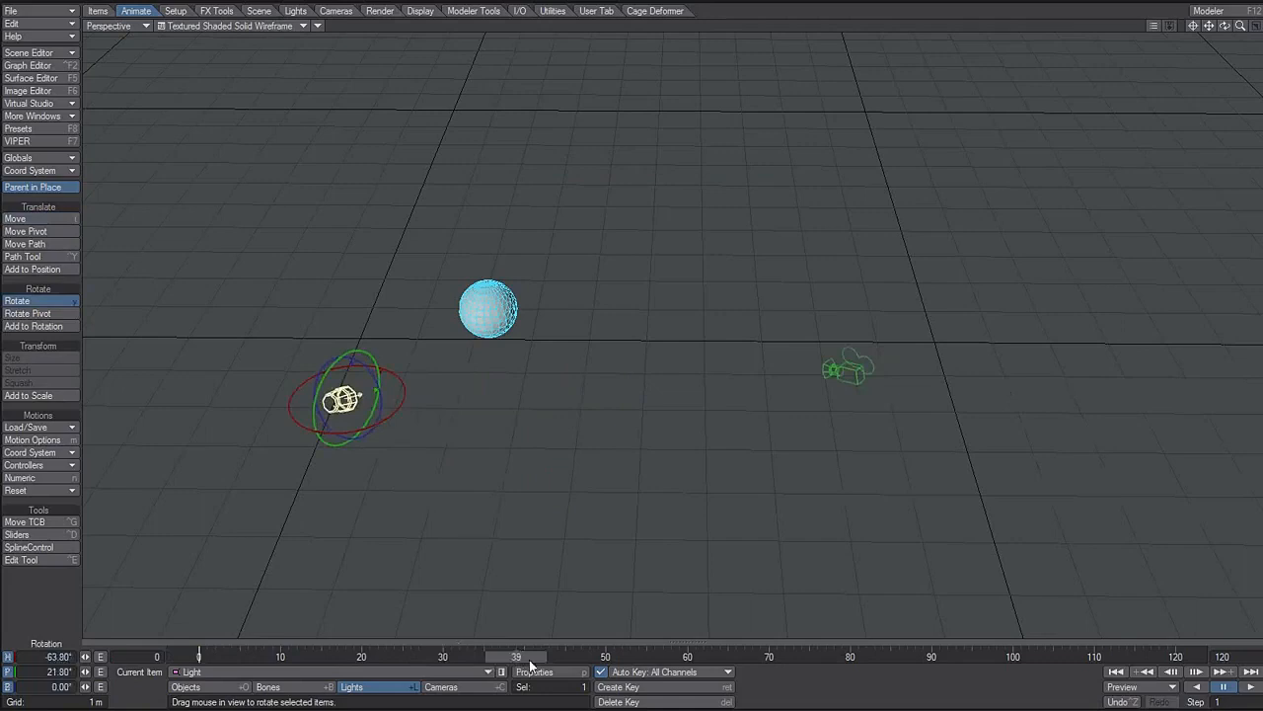
key("Right")
left_click_drag(355, 484, 591, 506)
key("t")
left_click_drag(578, 454, 501, 492)
key("y")
key("Delete")
key("Delete")
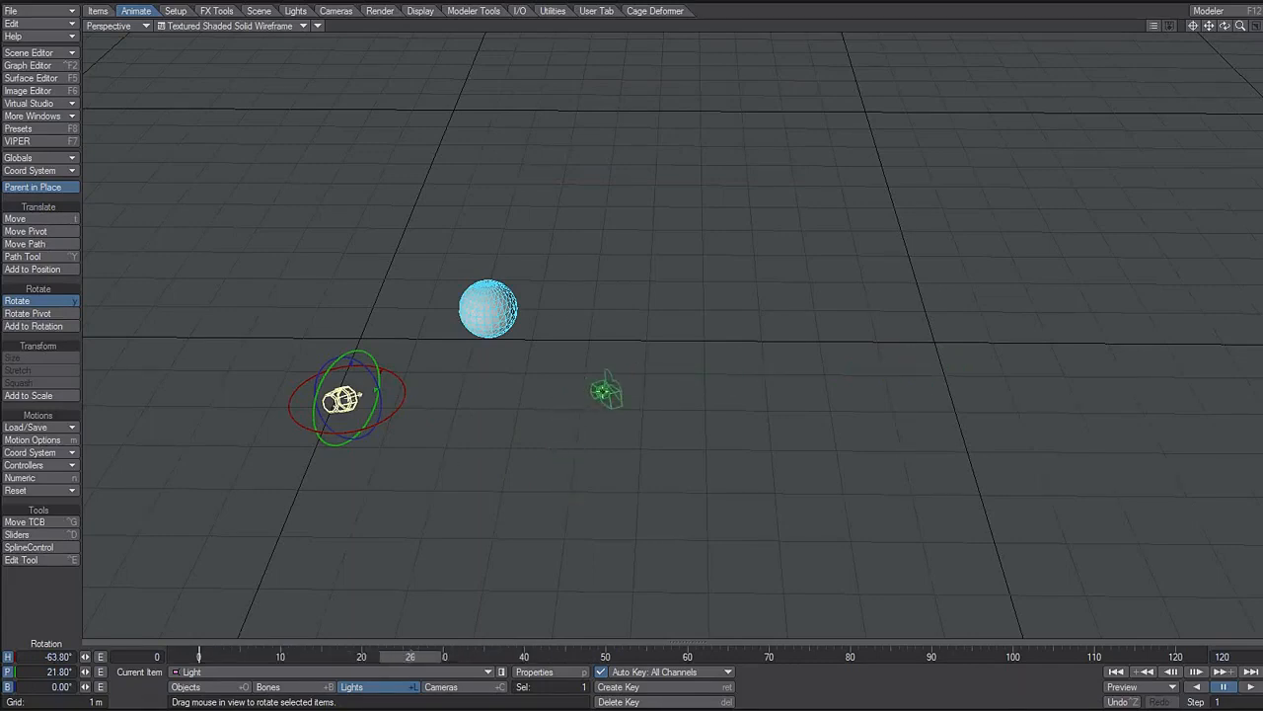
Step: Select the camera and toggle the Left Button Item Select option in the general preferences
left_click(606, 392)
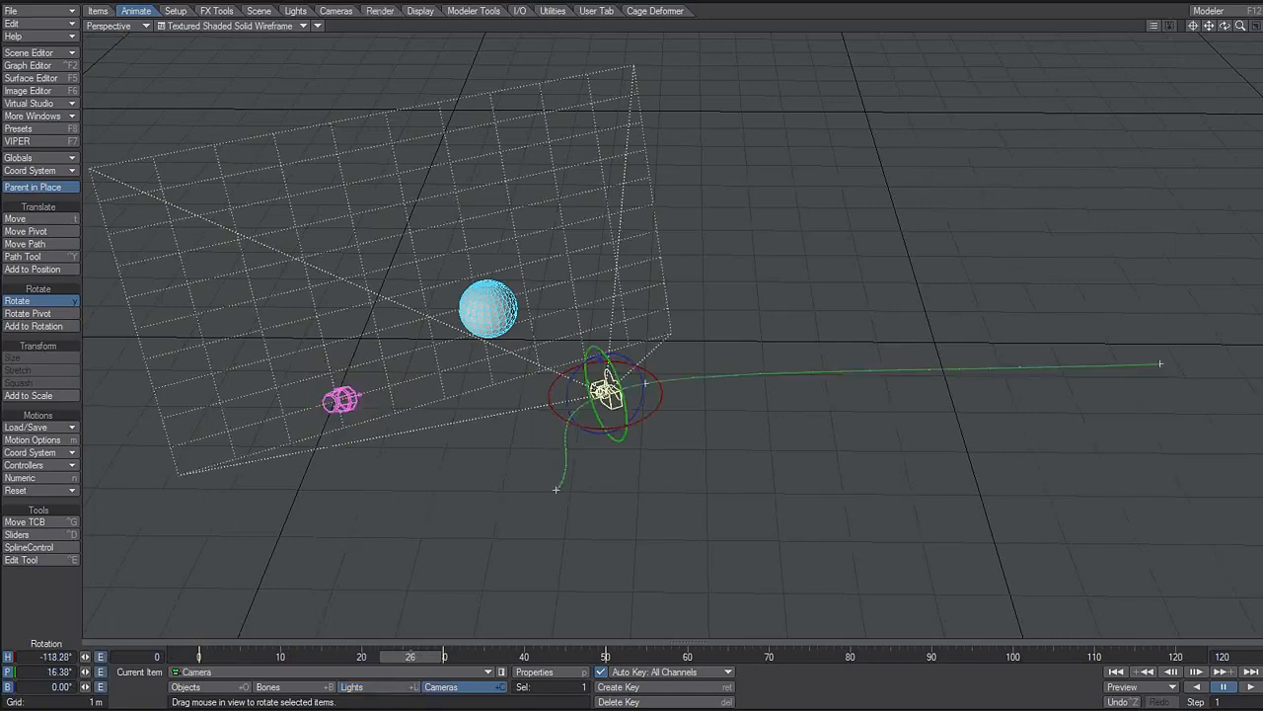
key("o")
left_click(282, 109)
left_click(328, 259)
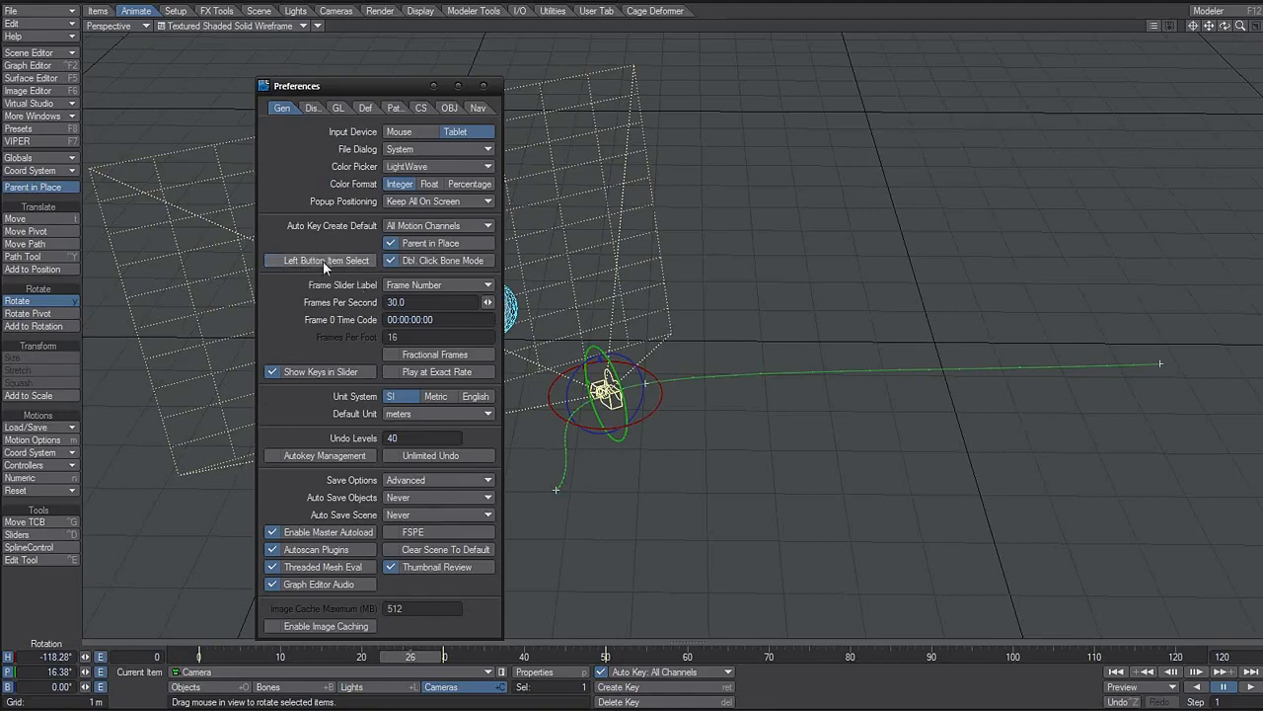
left_click(326, 261)
left_click(331, 260)
left_click(484, 87)
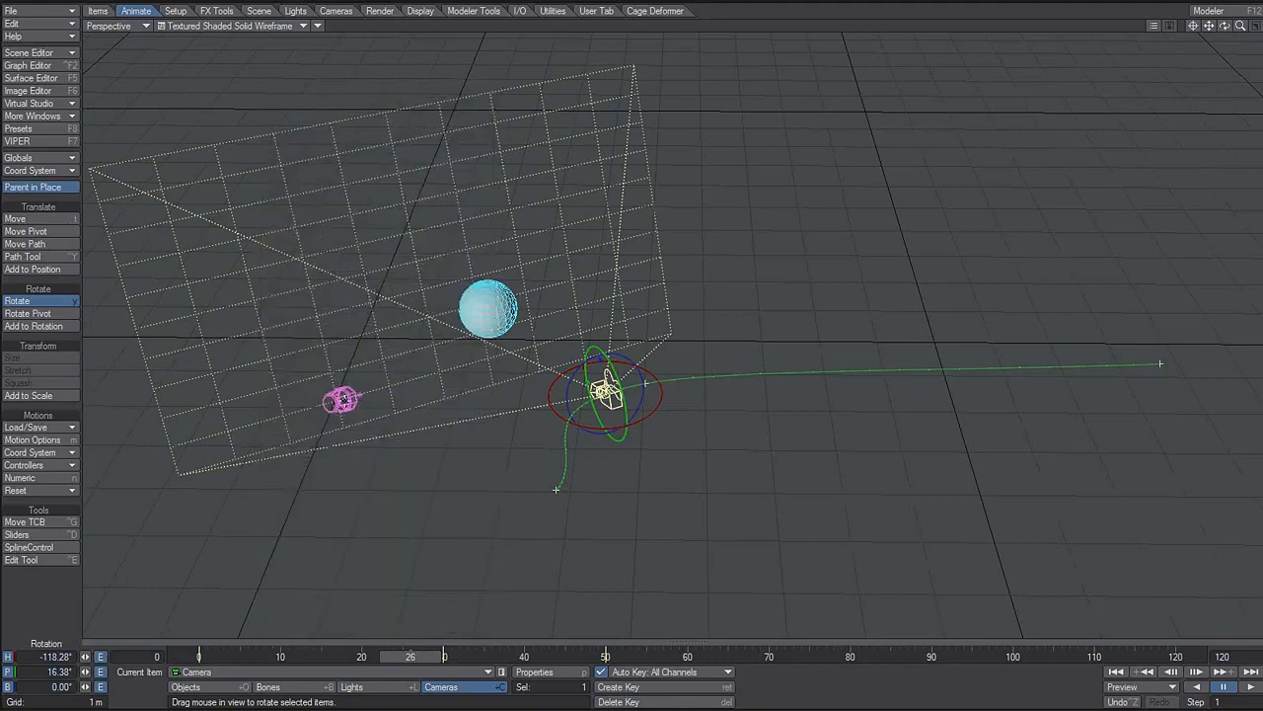
Step: Select the light, the sphere and the camera in turn directly in the Perspective view, ending on the light
left_click(342, 400)
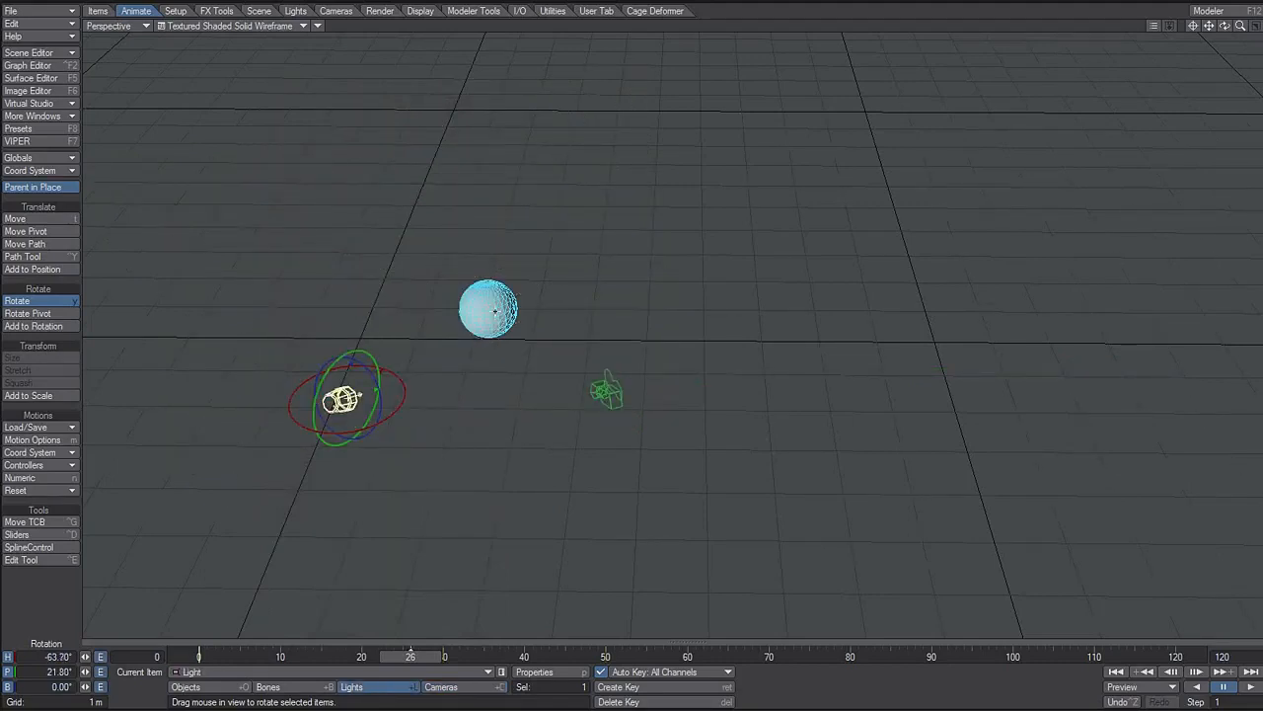
left_click(495, 311)
left_click(606, 393)
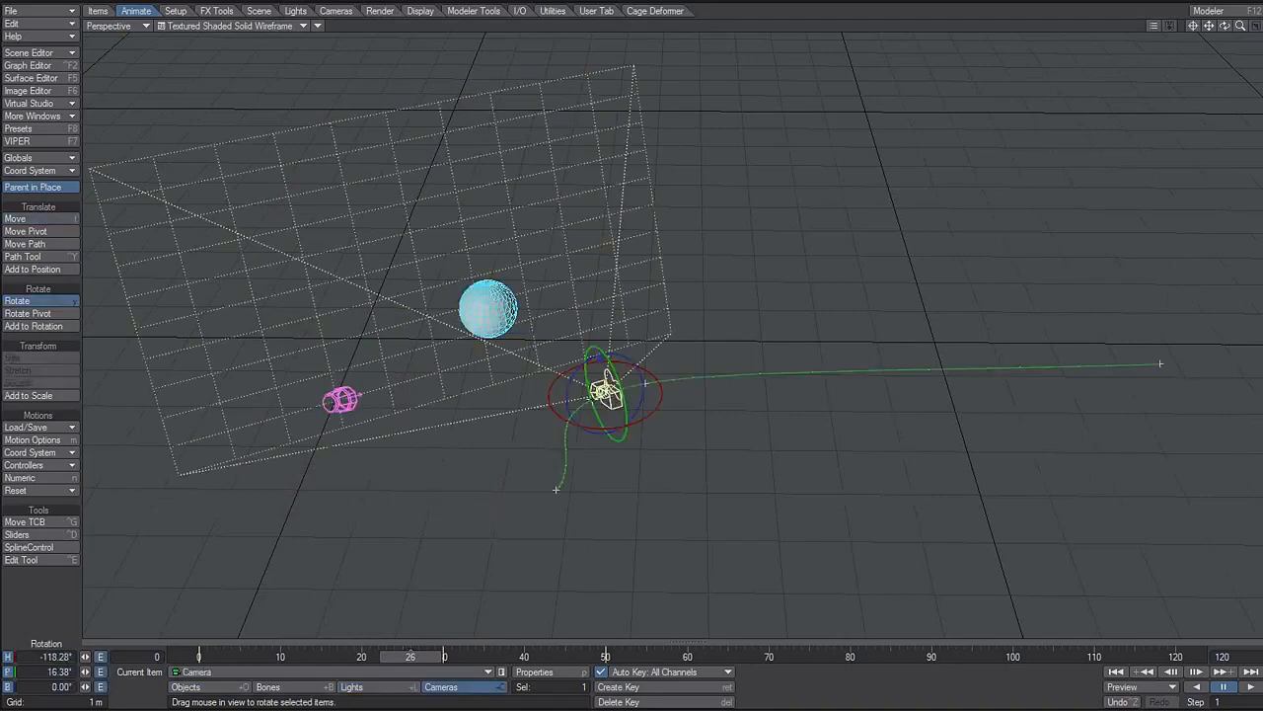
left_click(343, 400)
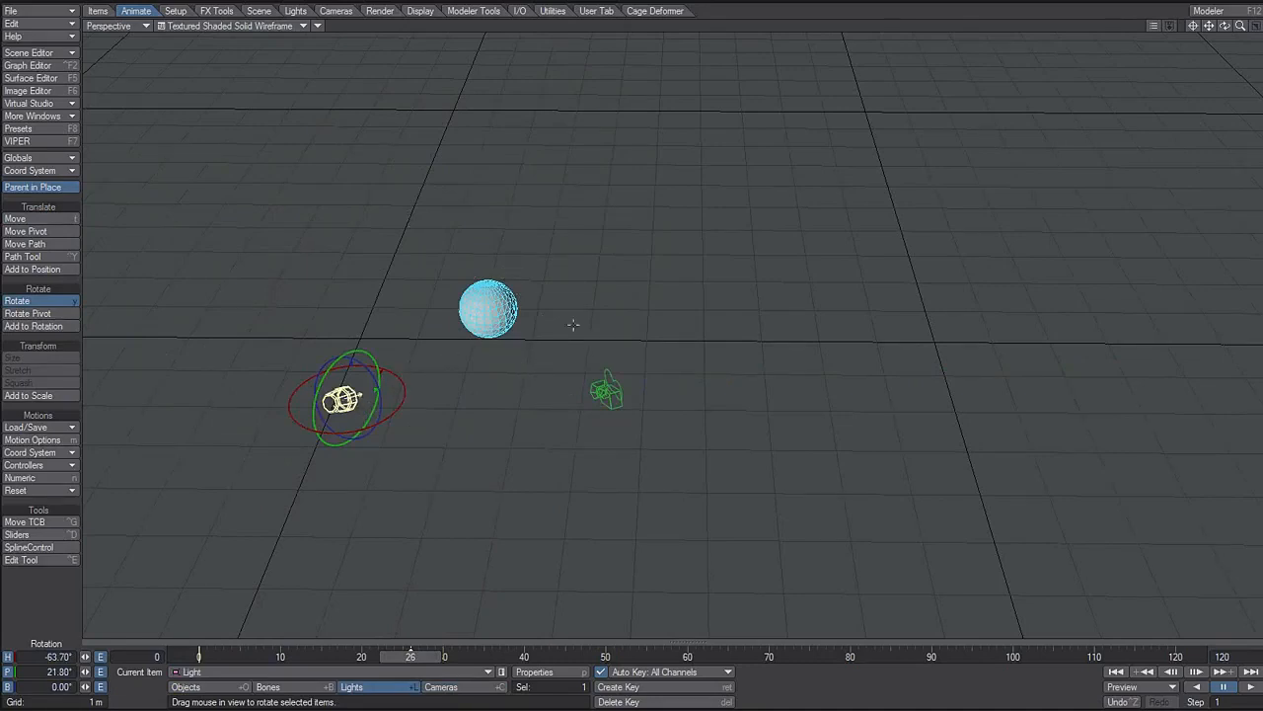
left_click_drag(571, 345, 673, 475)
left_click_drag(521, 360, 458, 241)
key("t")
left_click_drag(336, 339, 307, 426)
left_click_drag(460, 218, 659, 462)
key("y")
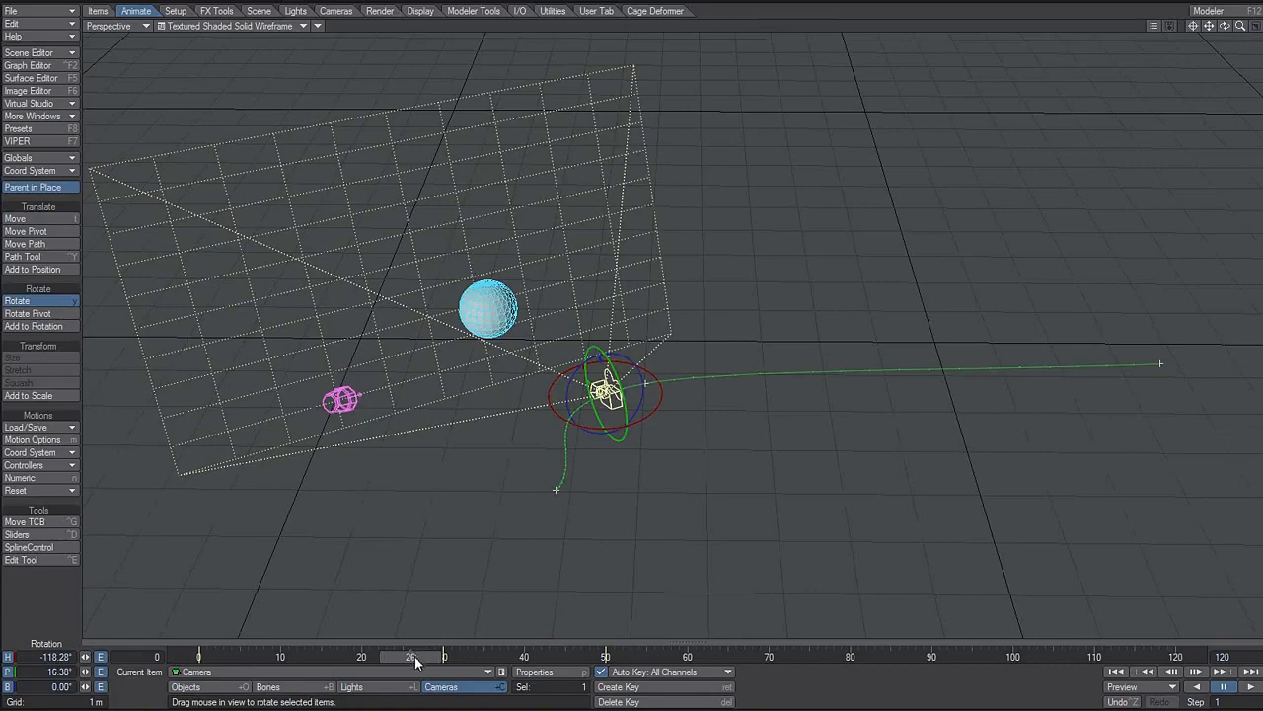
Step: Check the sphere through Camera View at frame 30 and scrub back to frame 0
left_click_drag(412, 654, 444, 654)
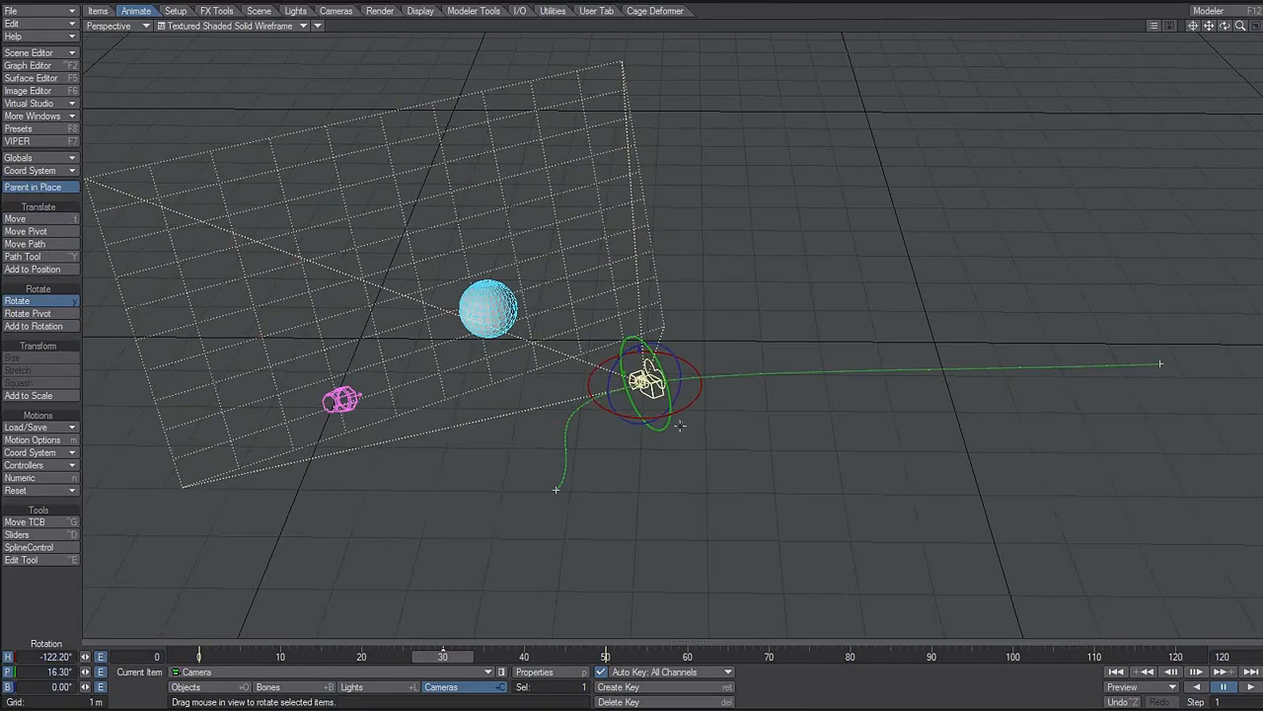
left_click(133, 25)
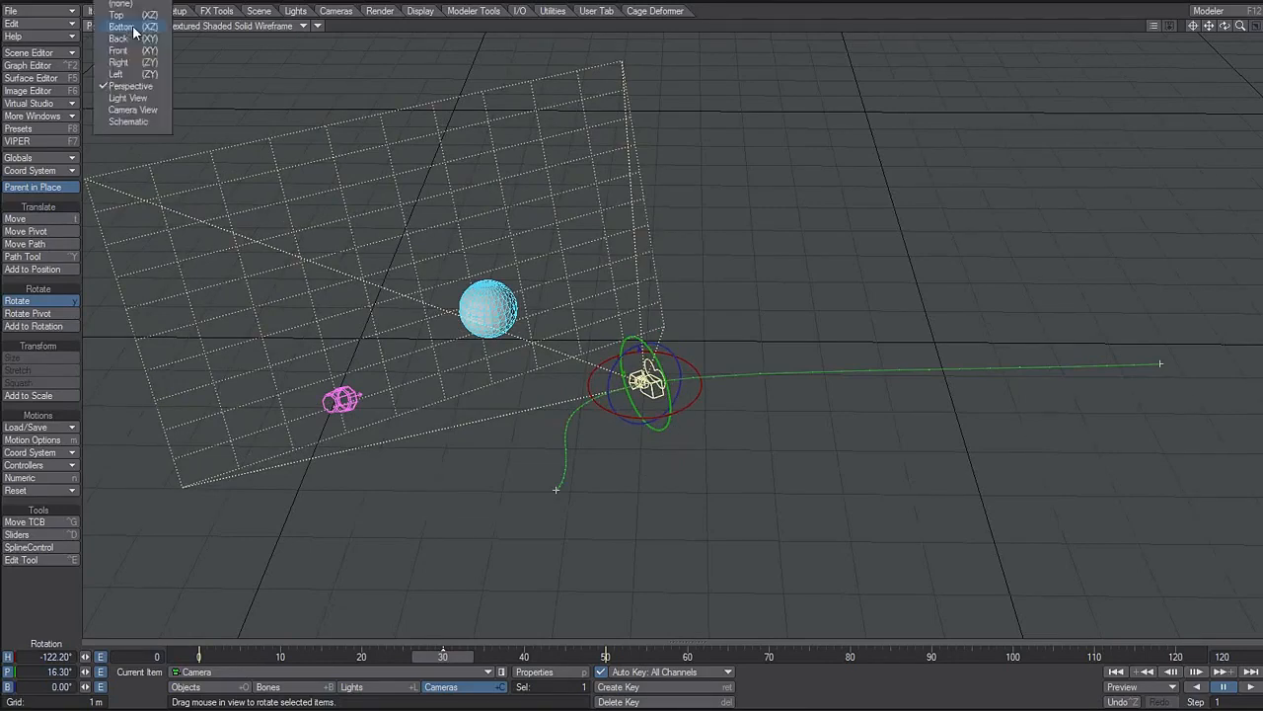
left_click(132, 110)
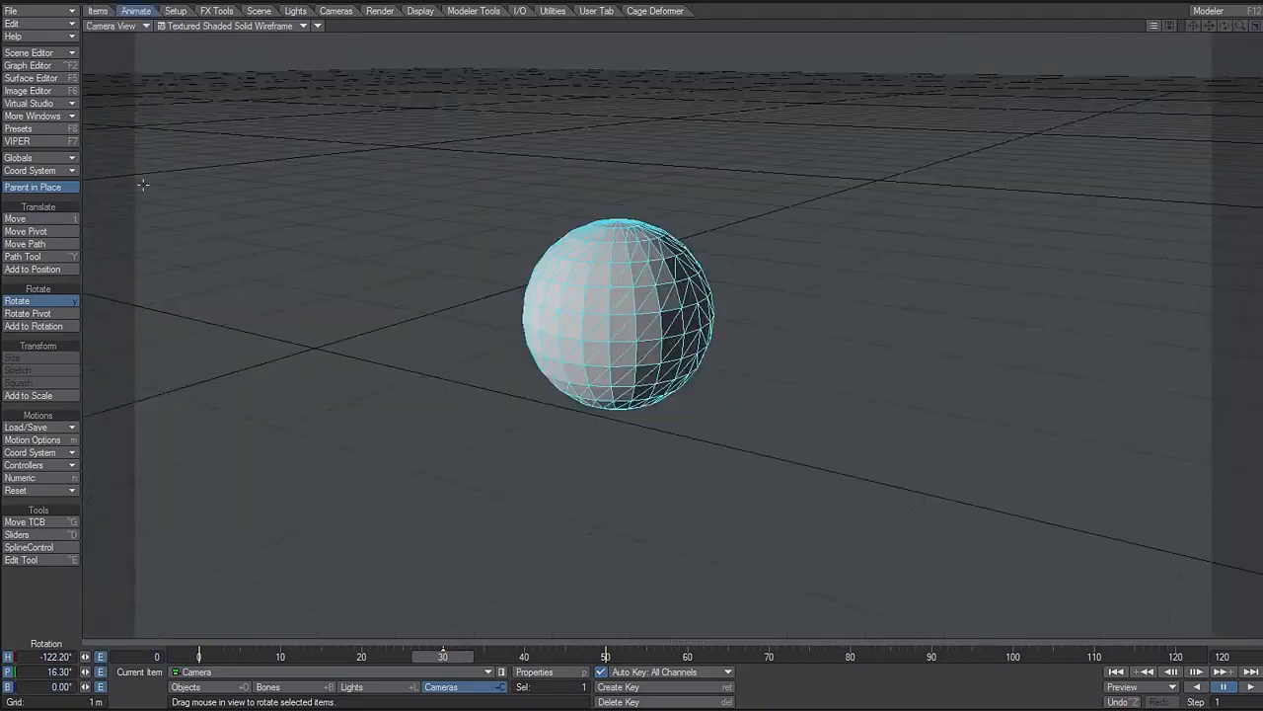
left_click_drag(454, 658, 199, 657)
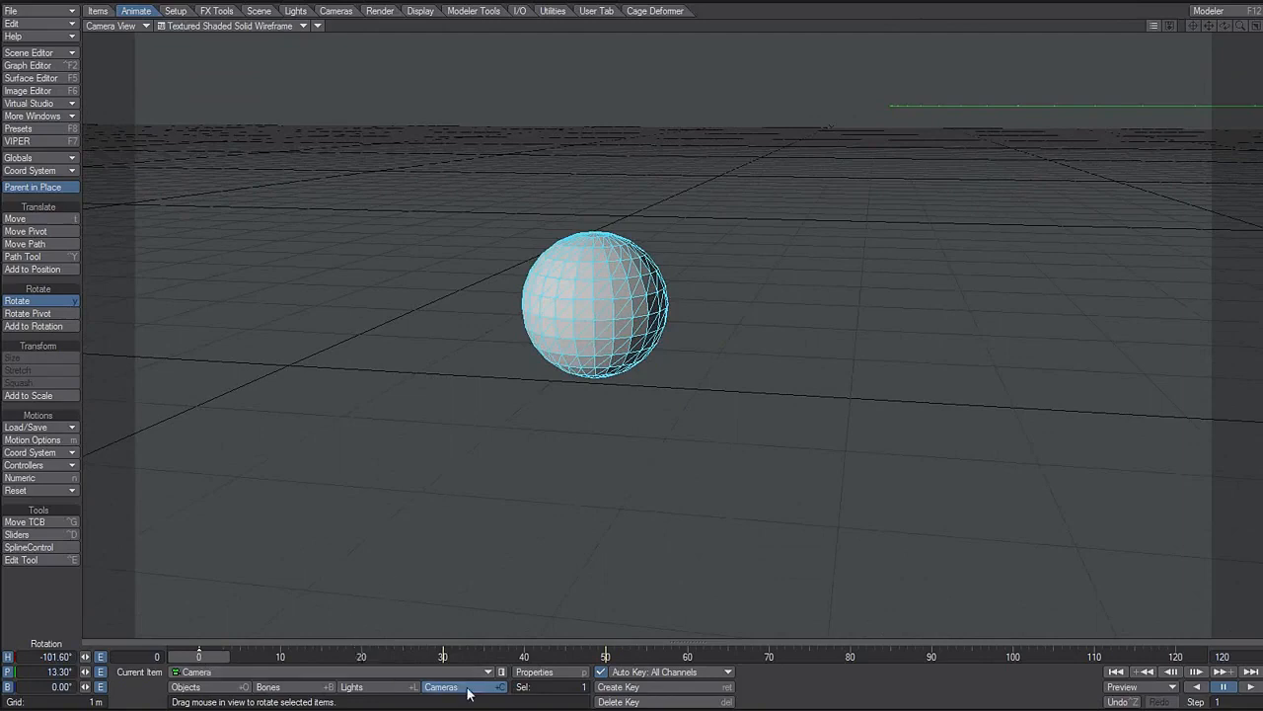
Step: Set New Sphere Object as the camera's target item in its motion options
key("m")
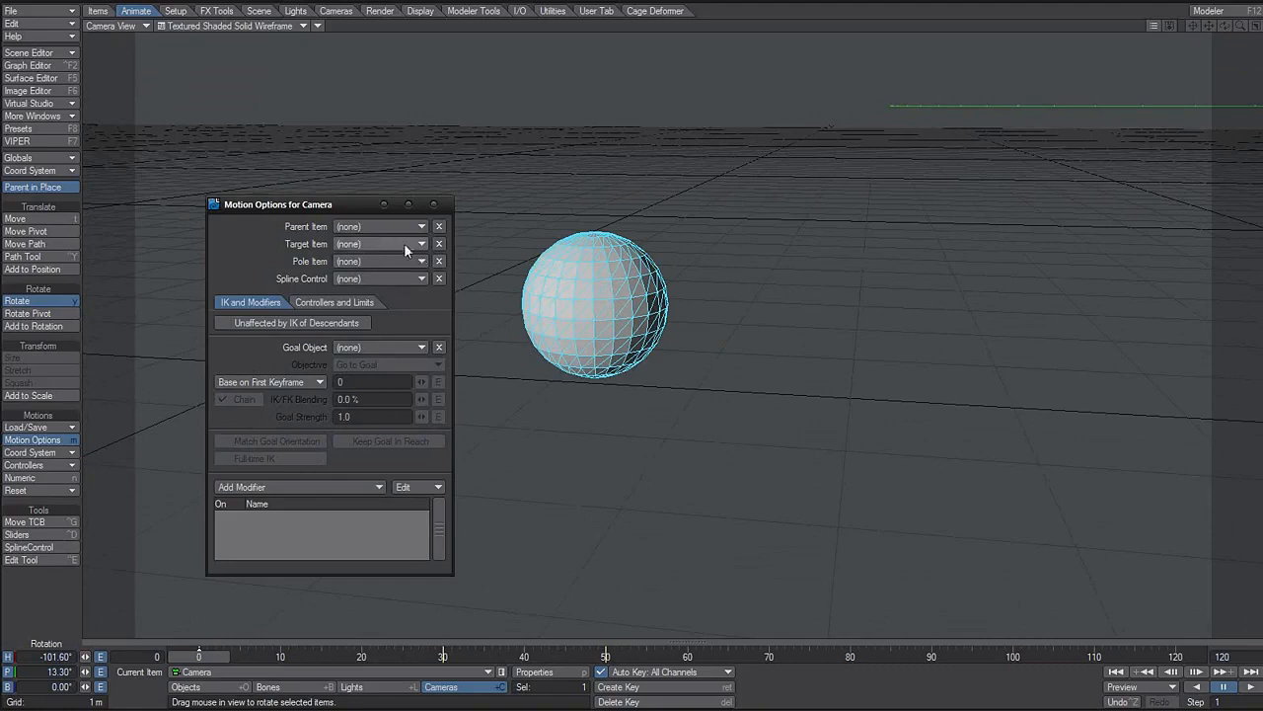
left_click(364, 243)
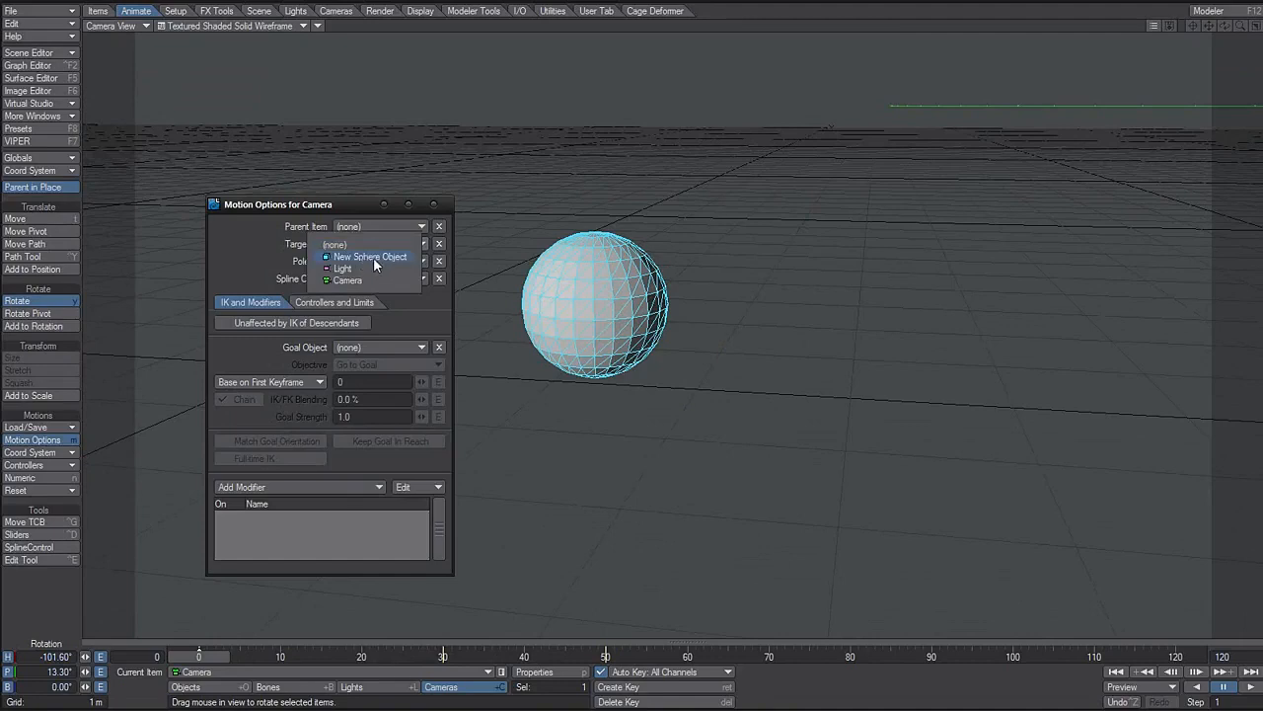
left_click(372, 257)
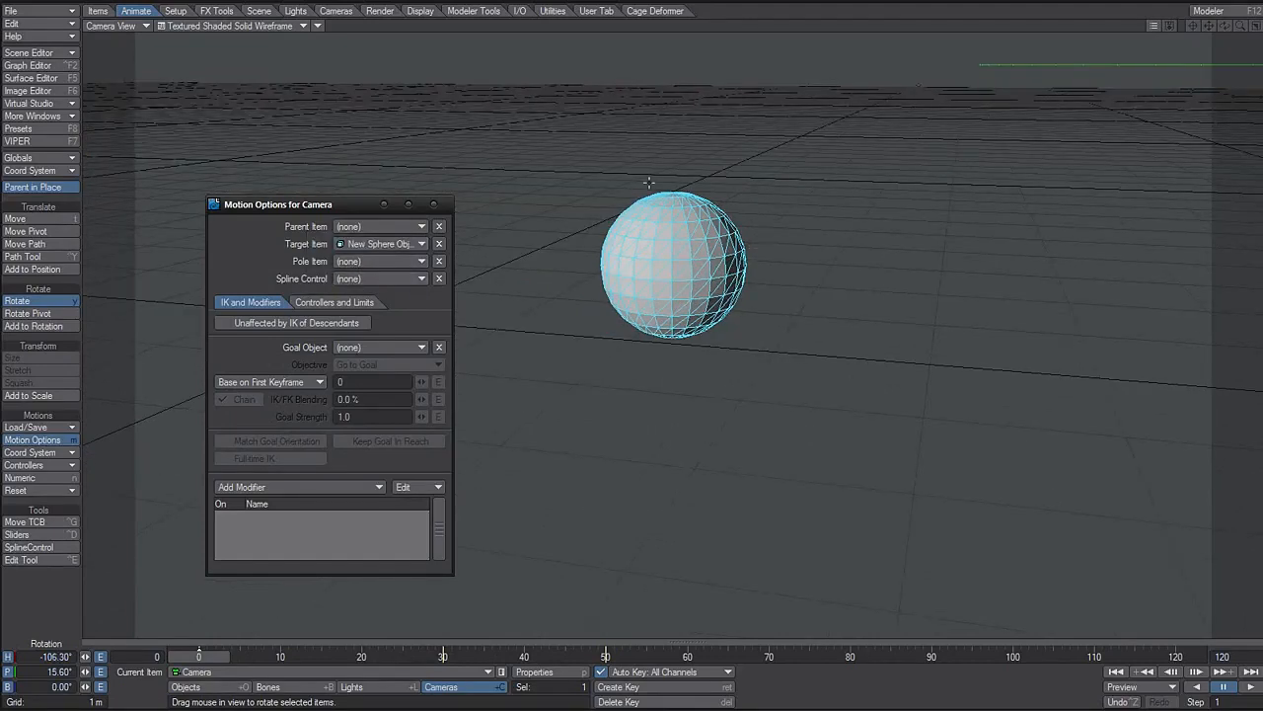
left_click(433, 205)
mouse_move(202, 656)
left_mouse_down()
mouse_move(636, 656)
mouse_move(199, 657)
left_mouse_up()
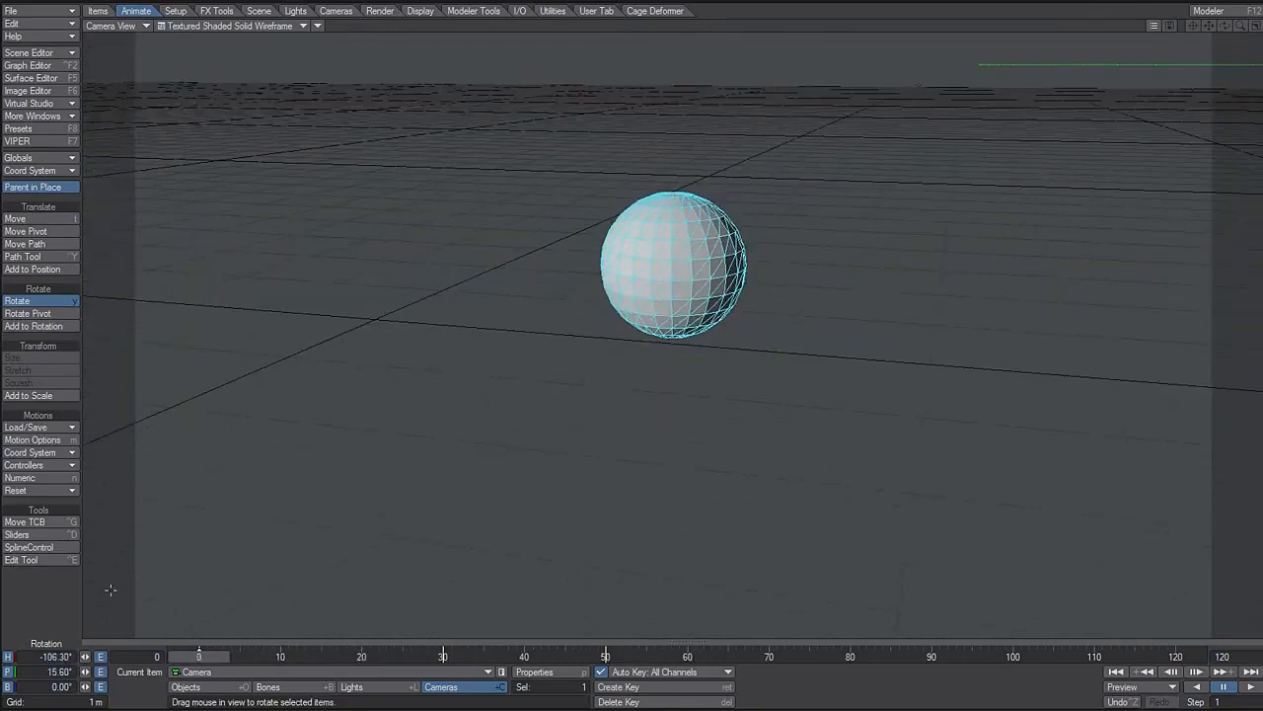
Step: Clear the camera's target item and check its keyed motion by scrubbing to frame 50 and back to frame 30
key("m")
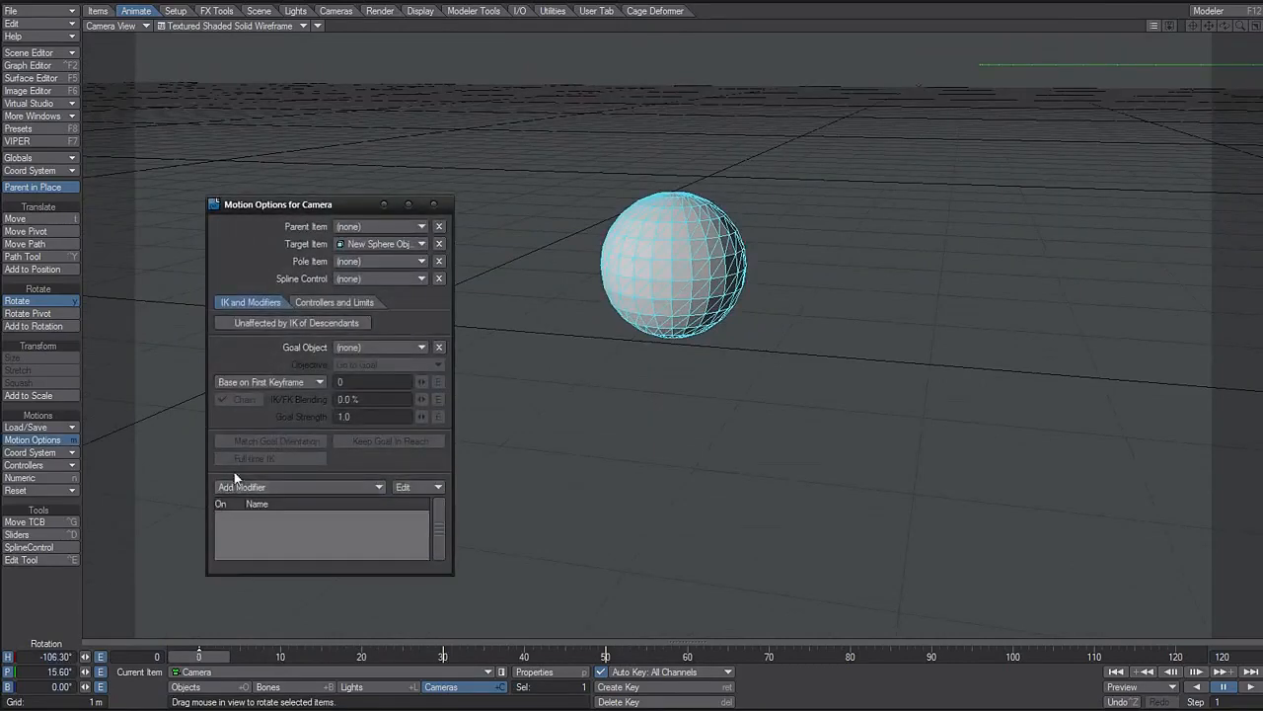
left_click(439, 244)
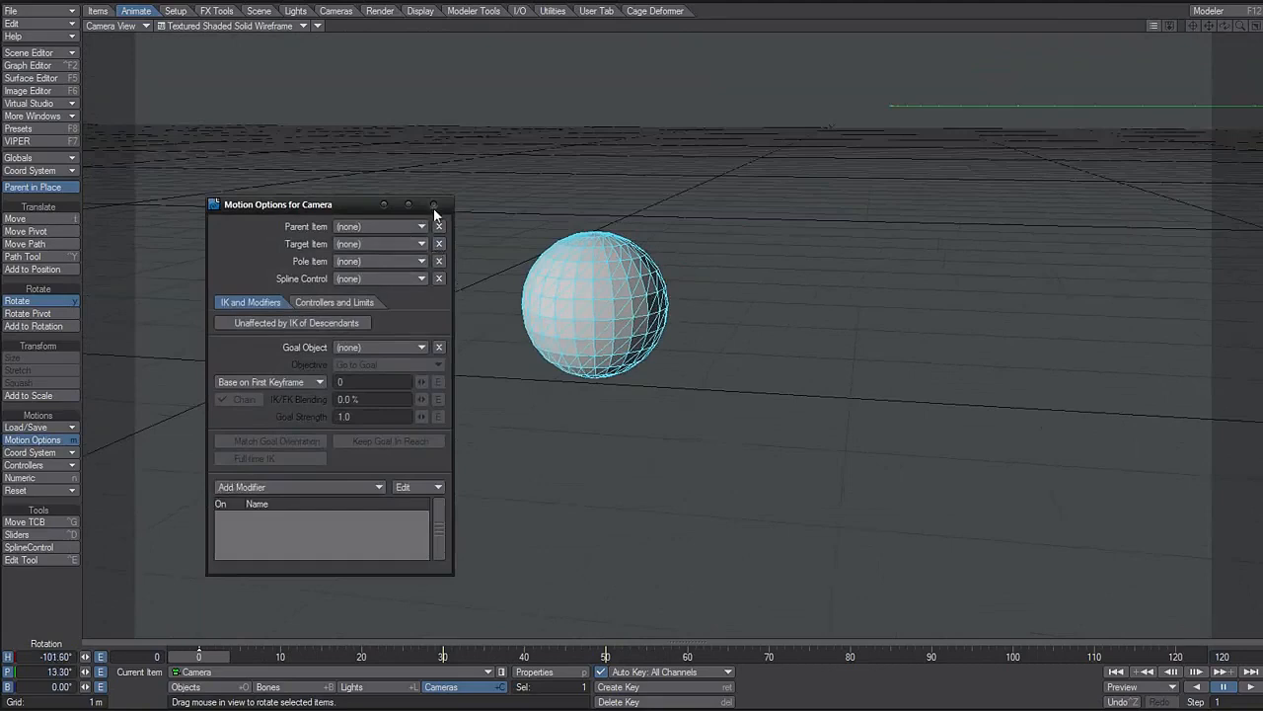
left_click(433, 205)
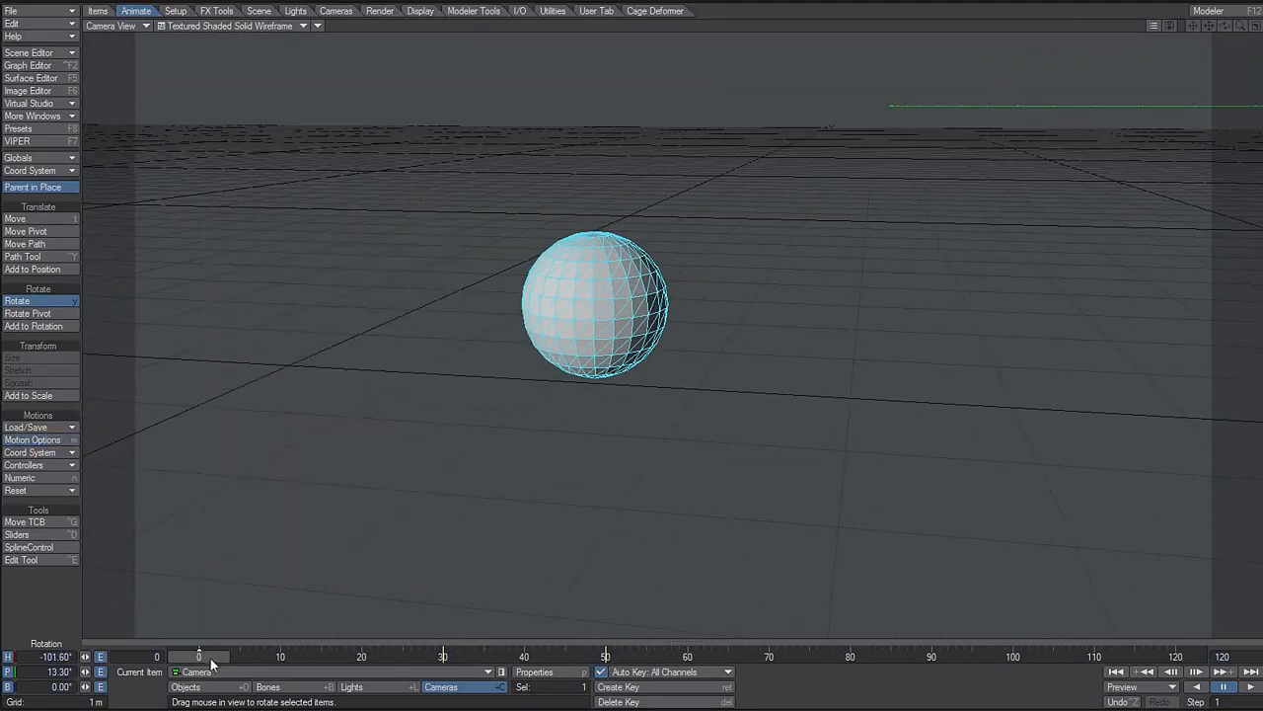
left_click_drag(206, 660, 613, 659)
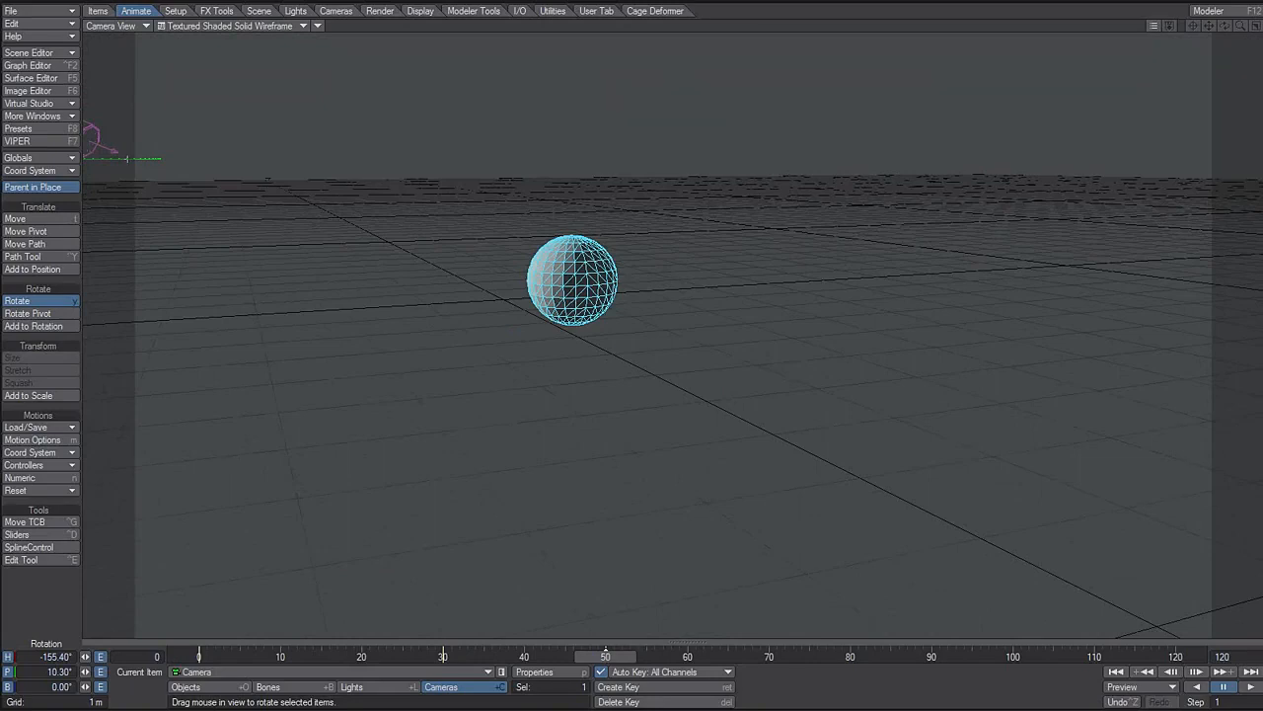
left_click_drag(605, 657, 443, 656)
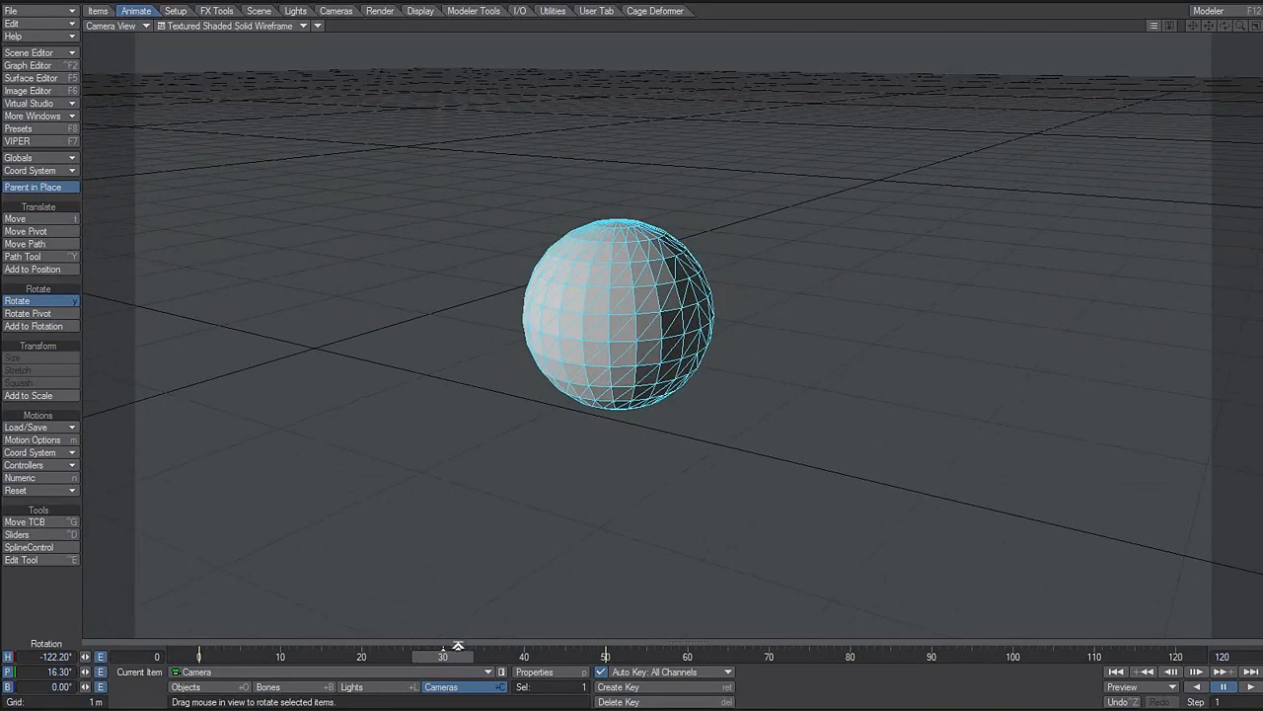
Step: Select the sphere object at frame 0 and cycle through the Rotate, Size and Stretch tools, leaving Stretch active
left_click(209, 689)
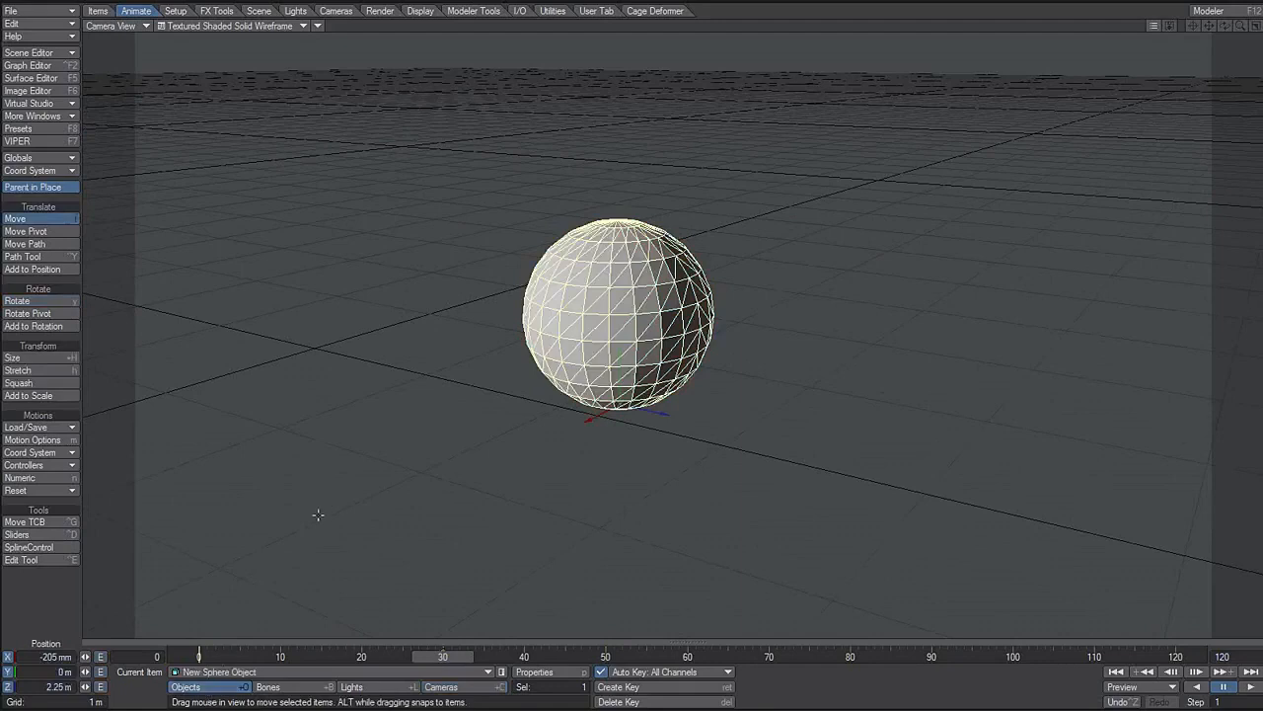
left_click(198, 657)
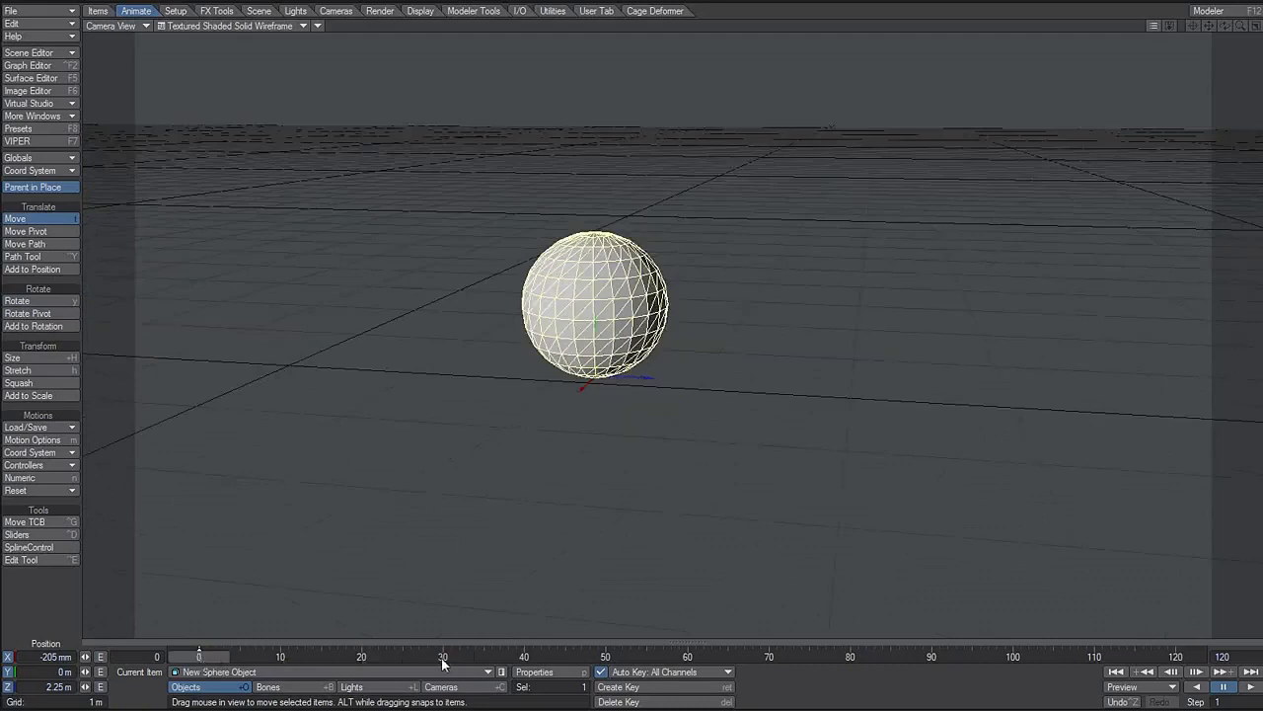
key("y")
key("shift+h")
key("h")
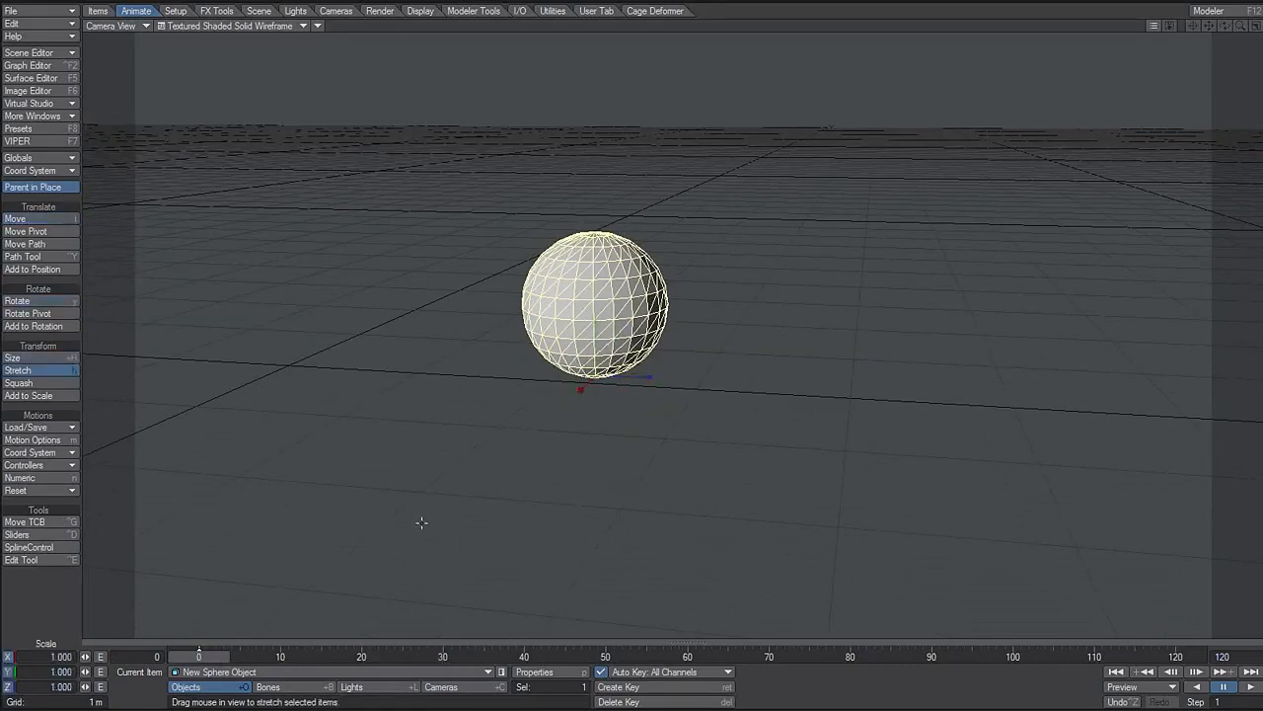
key("space")
key("space")
key("space")
key("space")
Step: Examine the sphere in the Perspective view by orbiting and panning around it
left_click(111, 25)
left_click(115, 88)
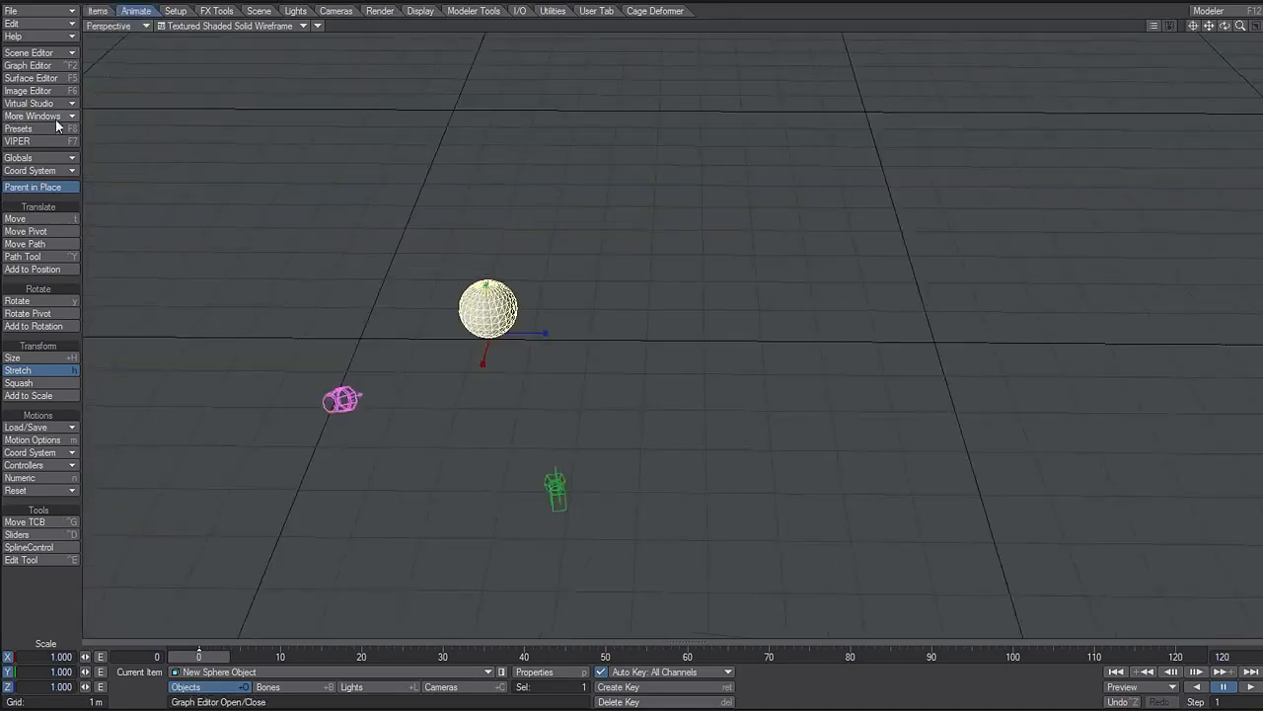
left_click_drag(491, 438, 538, 449, "alt")
left_click_drag(408, 422, 477, 327, "alt")
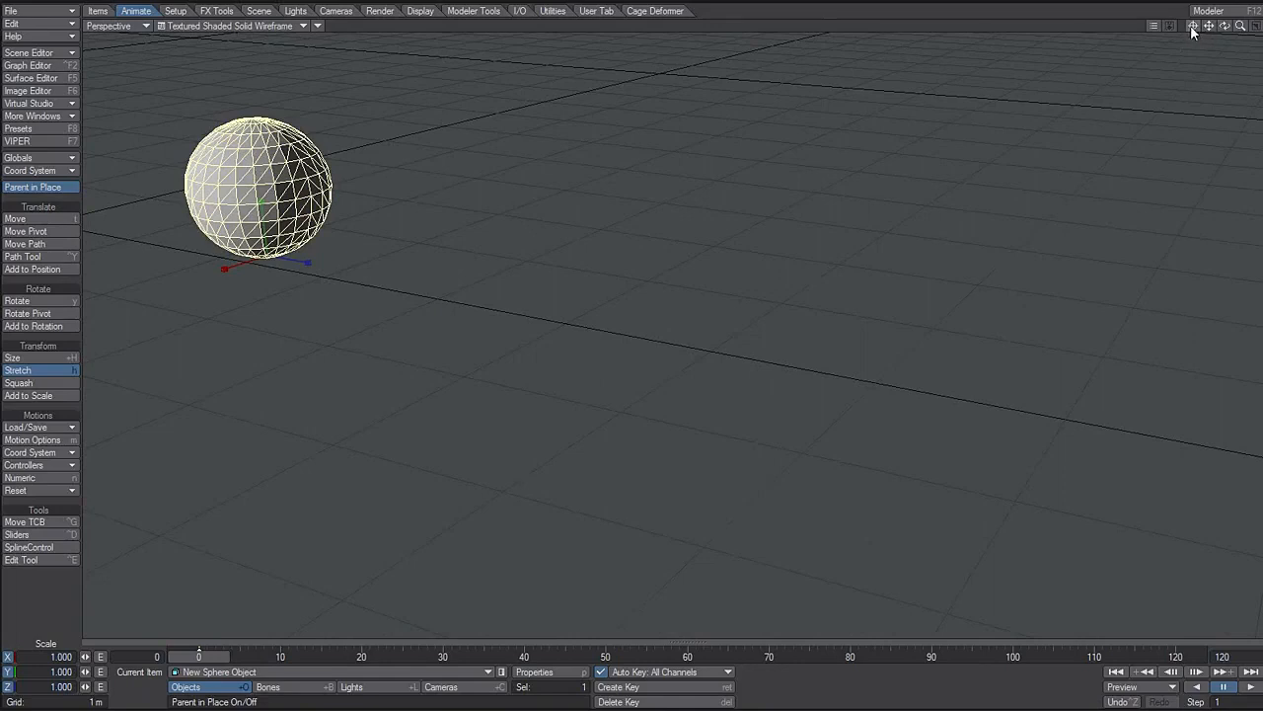
Step: Center the Perspective view on the selected sphere and examine it by orbiting and zooming
left_click_drag(1194, 27, 1164, 29)
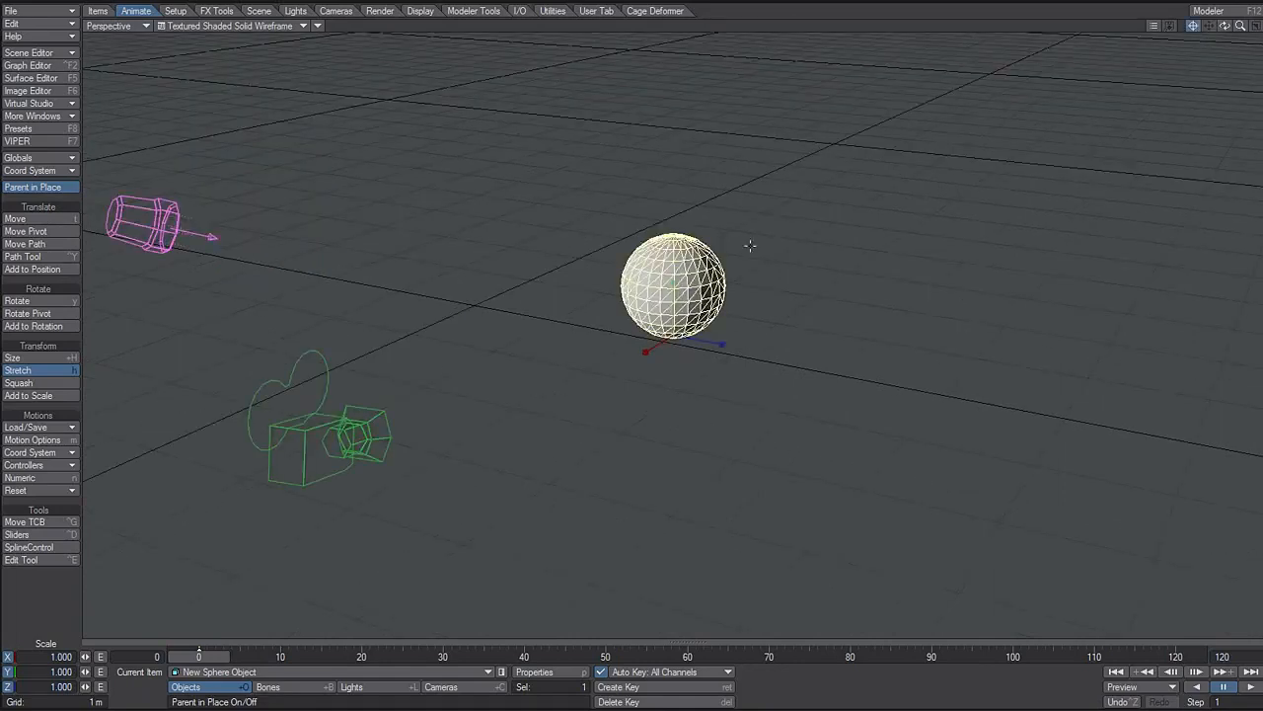
left_click_drag(675, 381, 576, 341, "ctrl+alt")
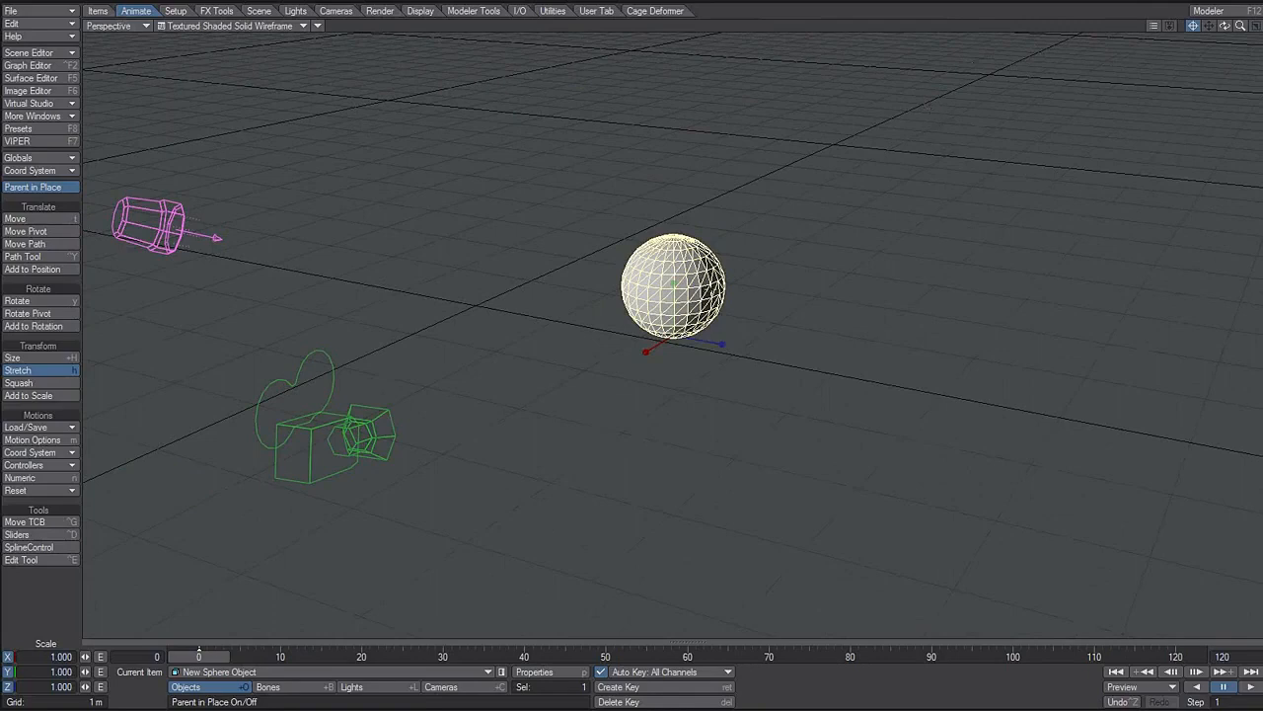
left_click_drag(724, 378, 694, 407, "alt")
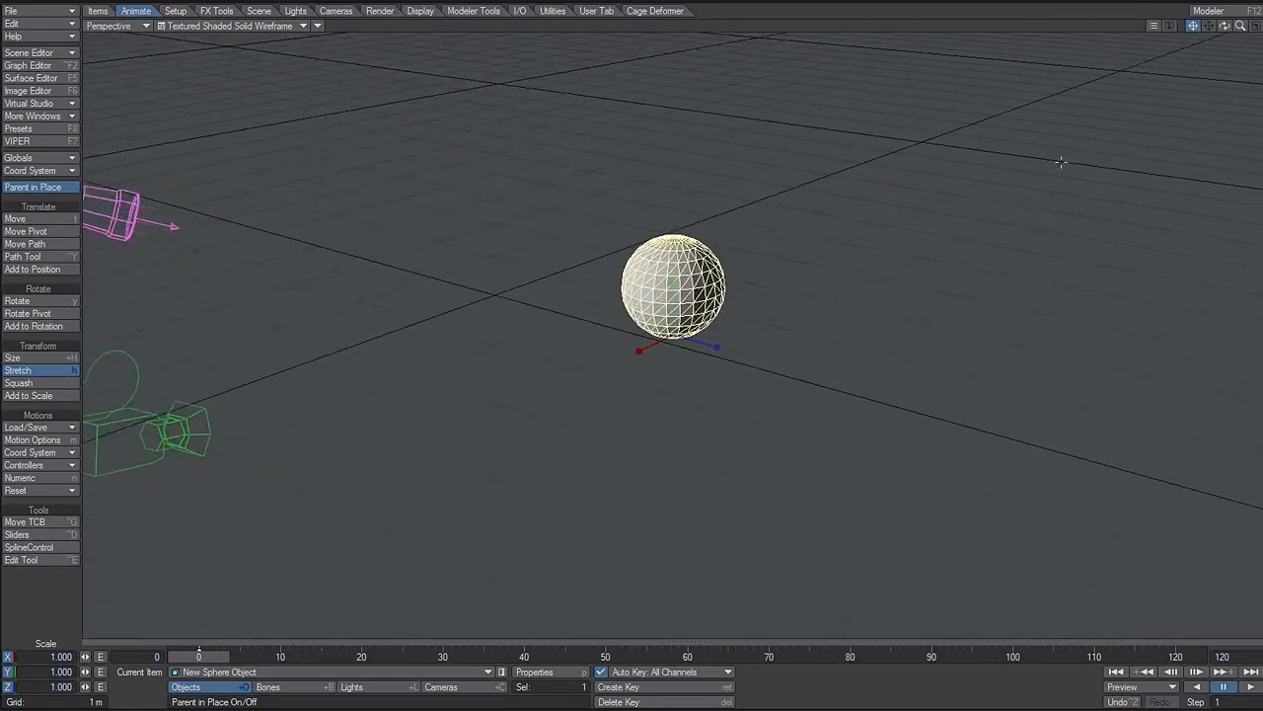
left_click_drag(706, 345, 713, 370, "ctrl+alt")
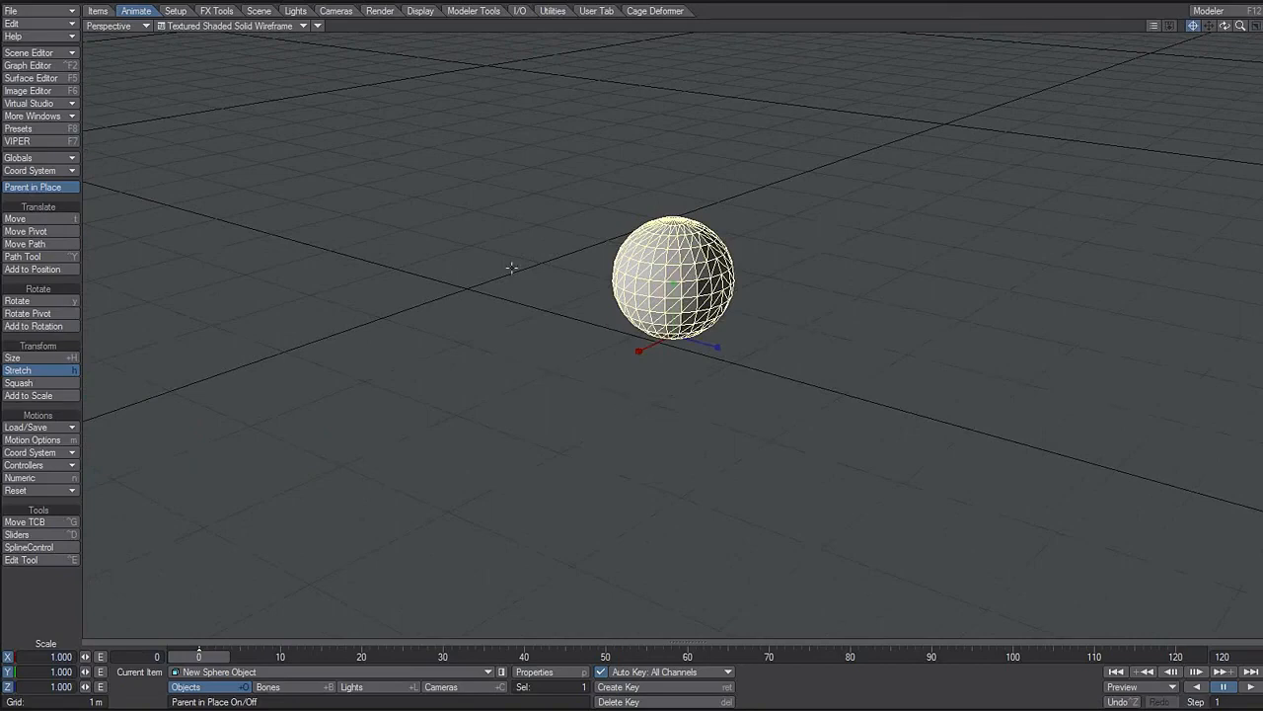
Step: Turn off centering on the selected item and try orbiting and panning the view freely
left_click(1194, 28)
left_click_drag(643, 406, 444, 446, "alt")
mouse_move(727, 281)
left_mouse_down("alt+shift")
mouse_move(1012, 276)
mouse_move(705, 283)
left_mouse_up("alt+shift")
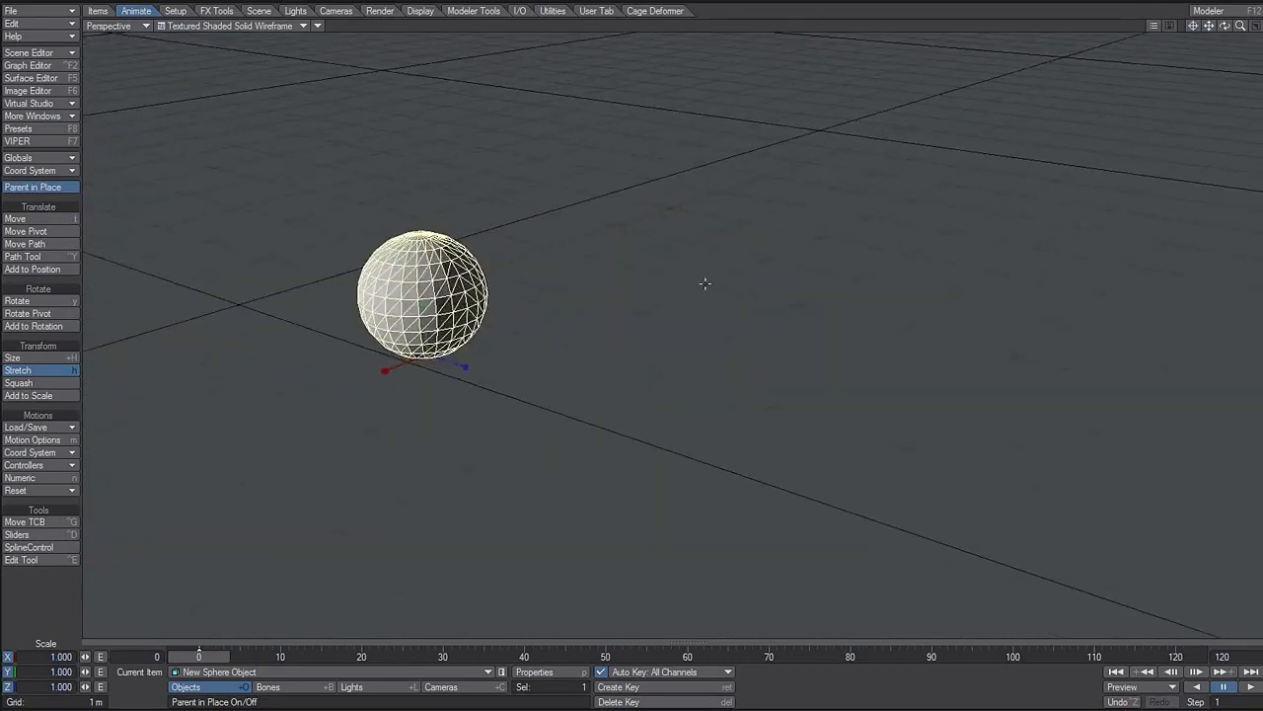
Step: Switch the viewport to Camera View and try to fit the view to the selected sphere
left_click(1194, 26)
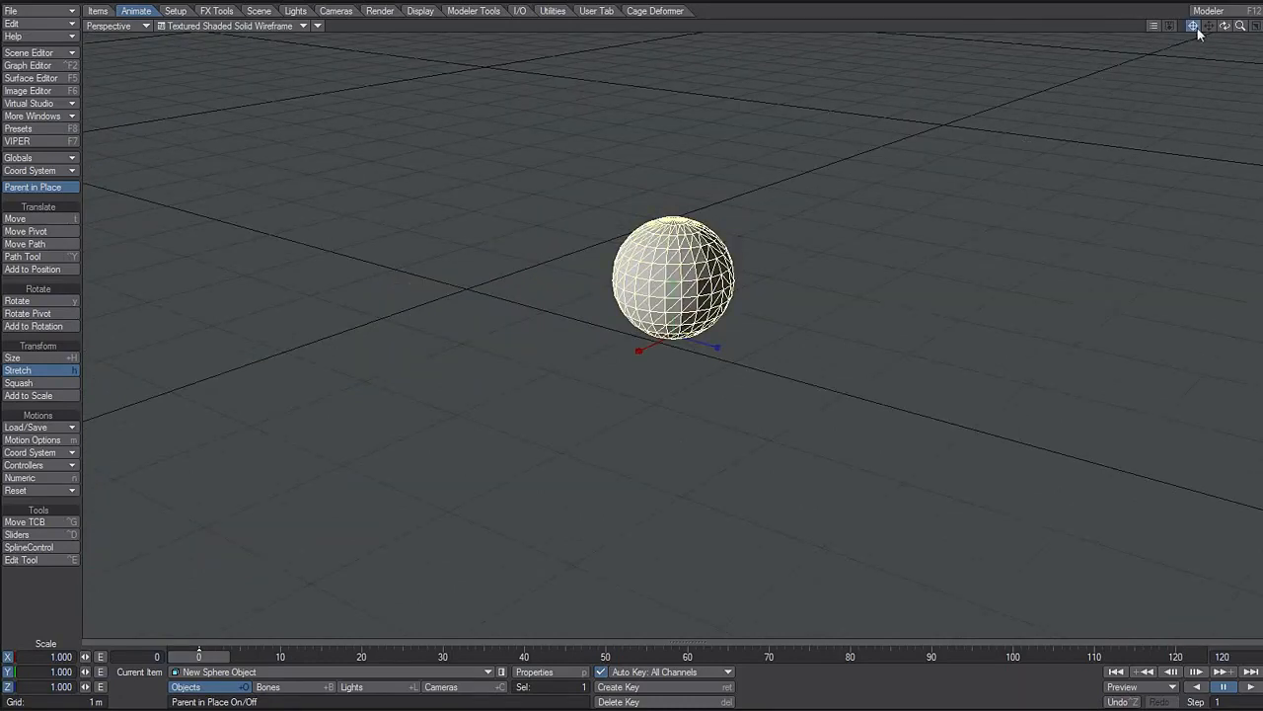
left_click(125, 30)
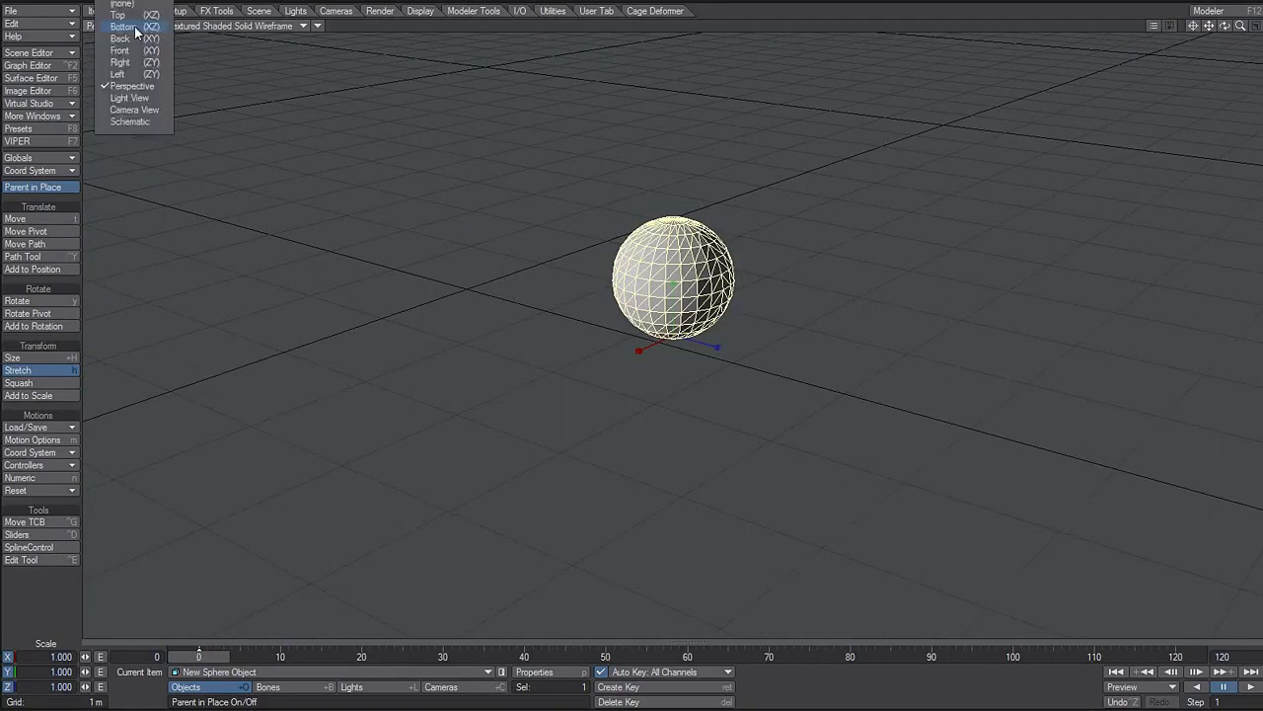
left_click(131, 111)
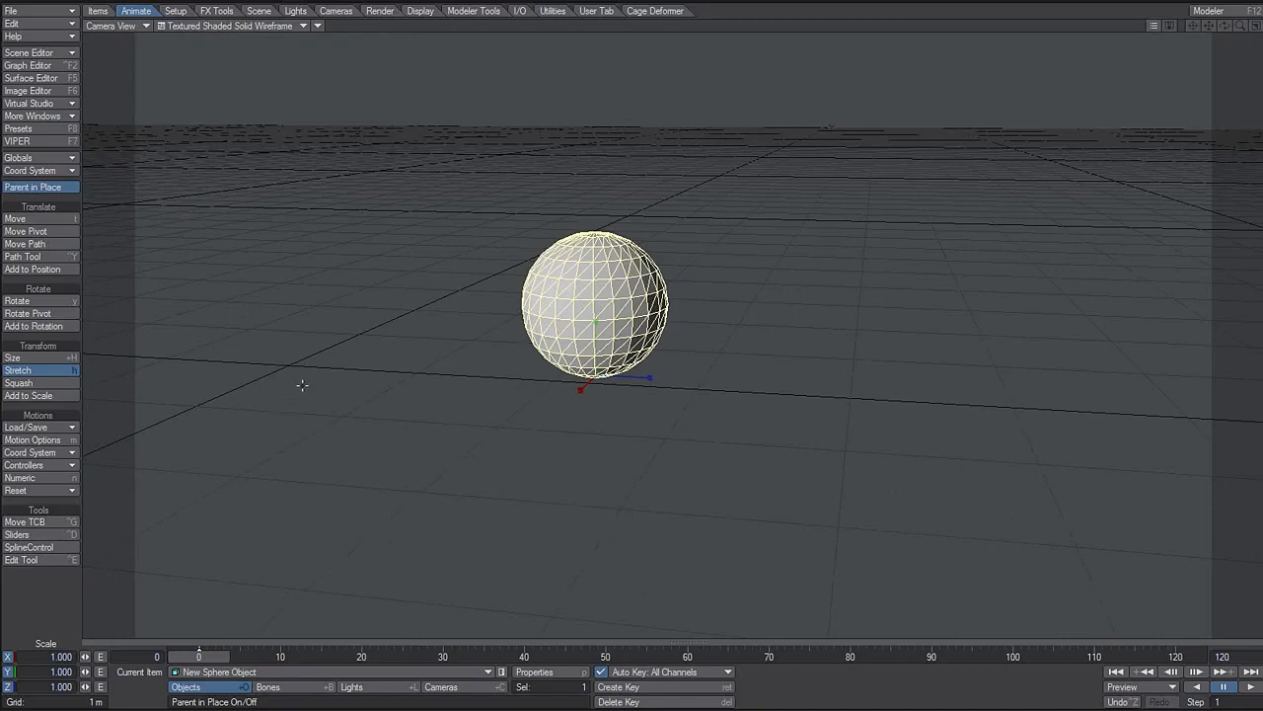
key("a")
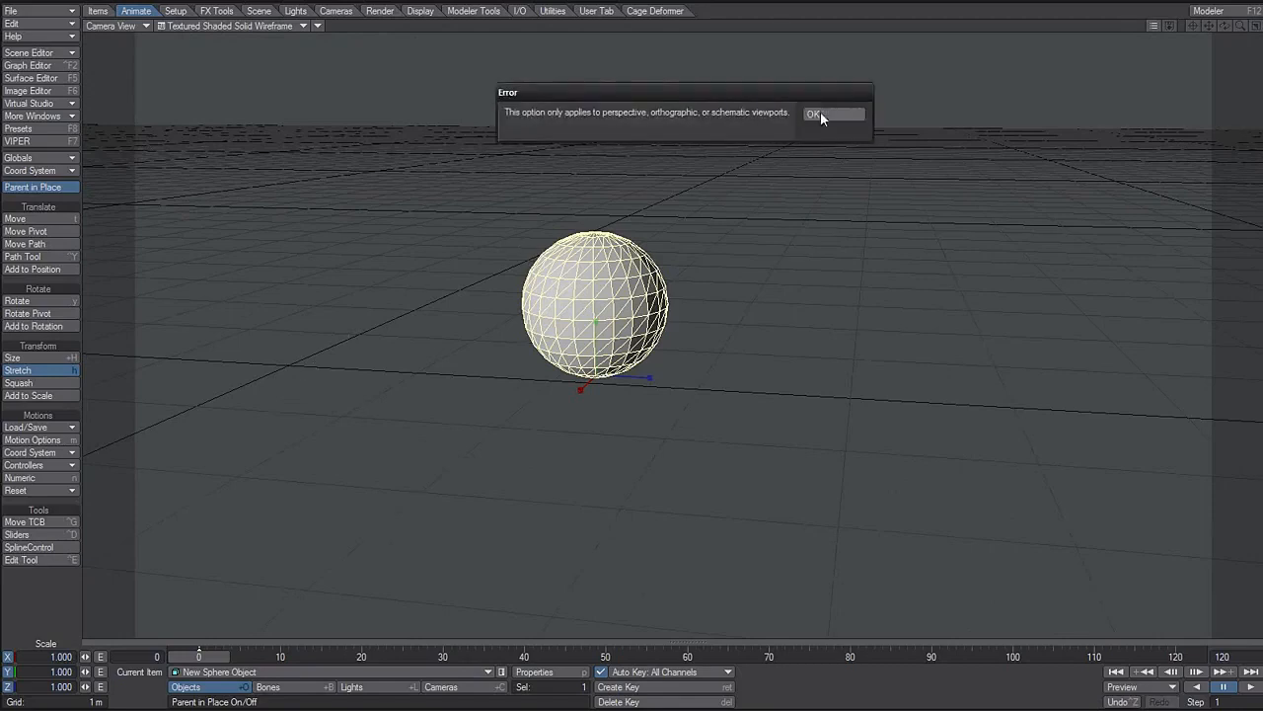
left_click(820, 114)
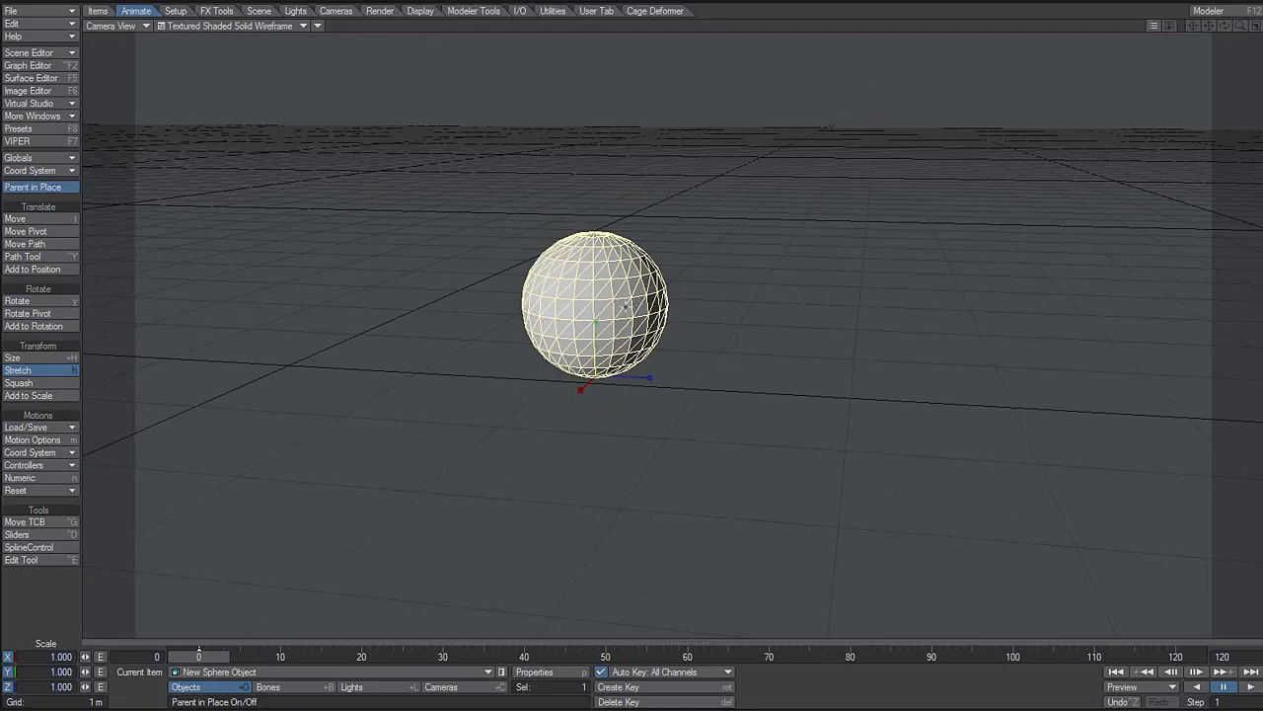
key("a")
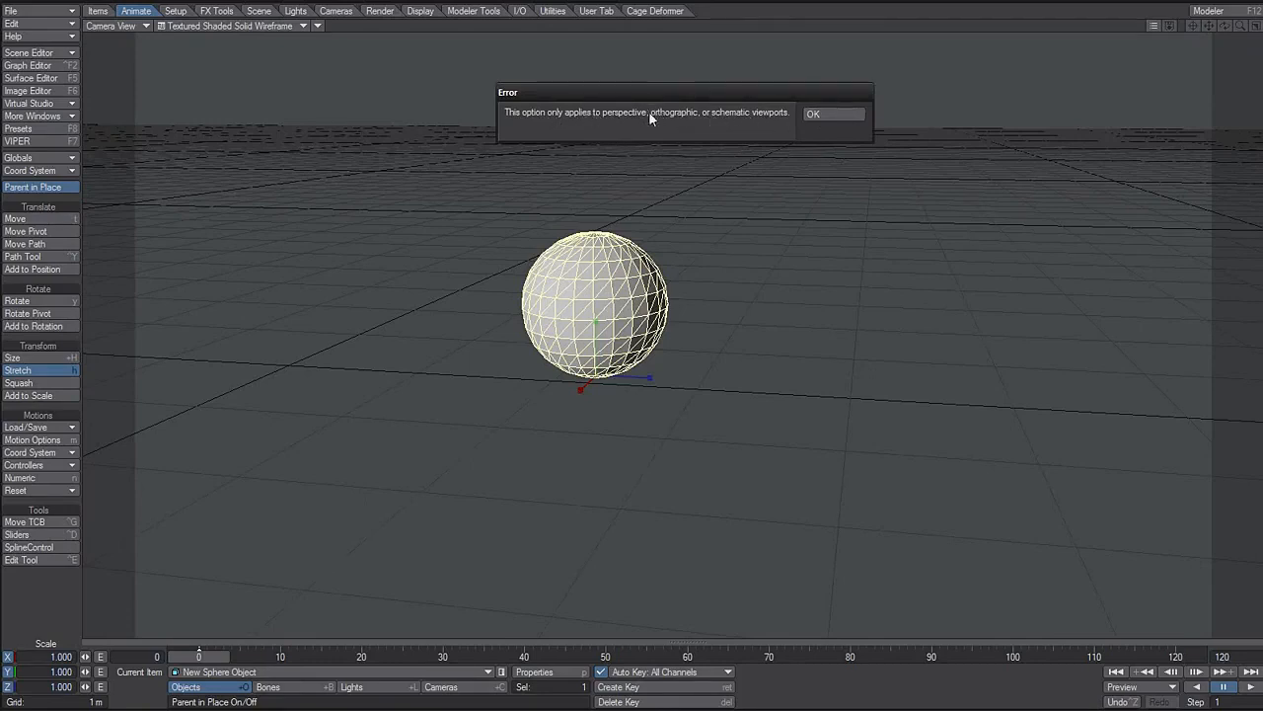
left_click(820, 112)
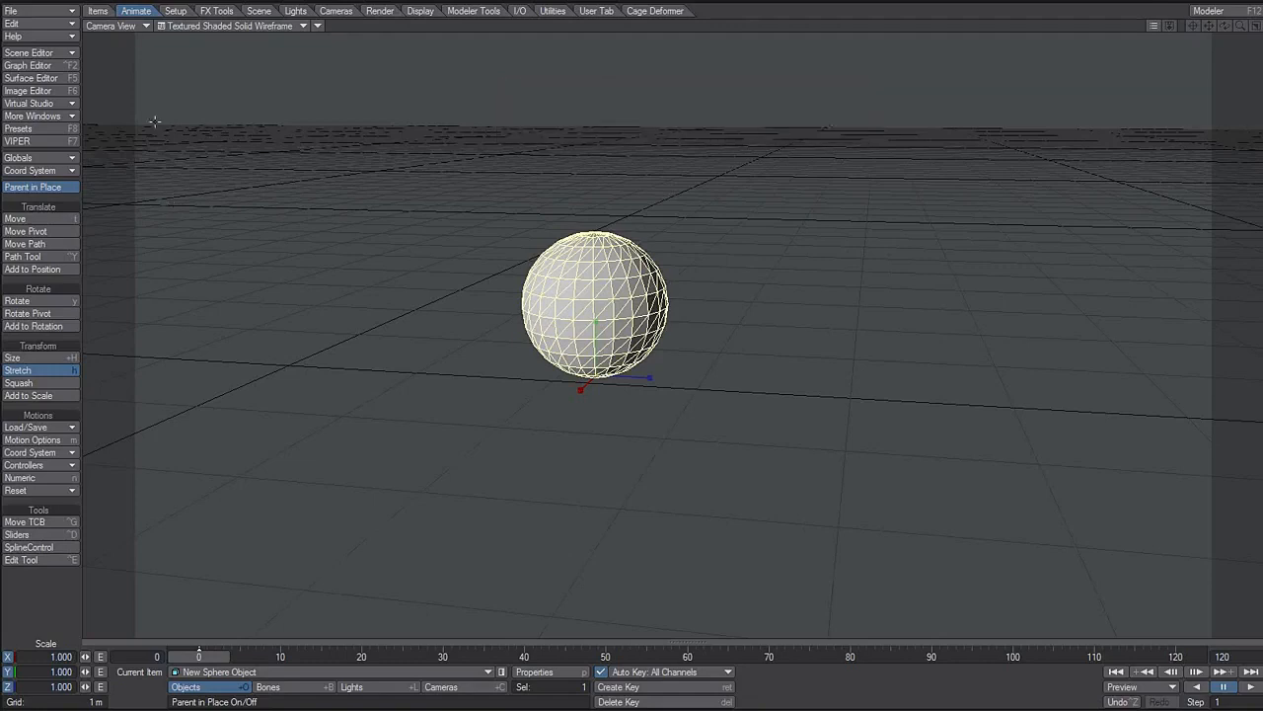
Step: In the Perspective view, clone the sphere once and move the clone along X to about -2.5 m
left_click(123, 28)
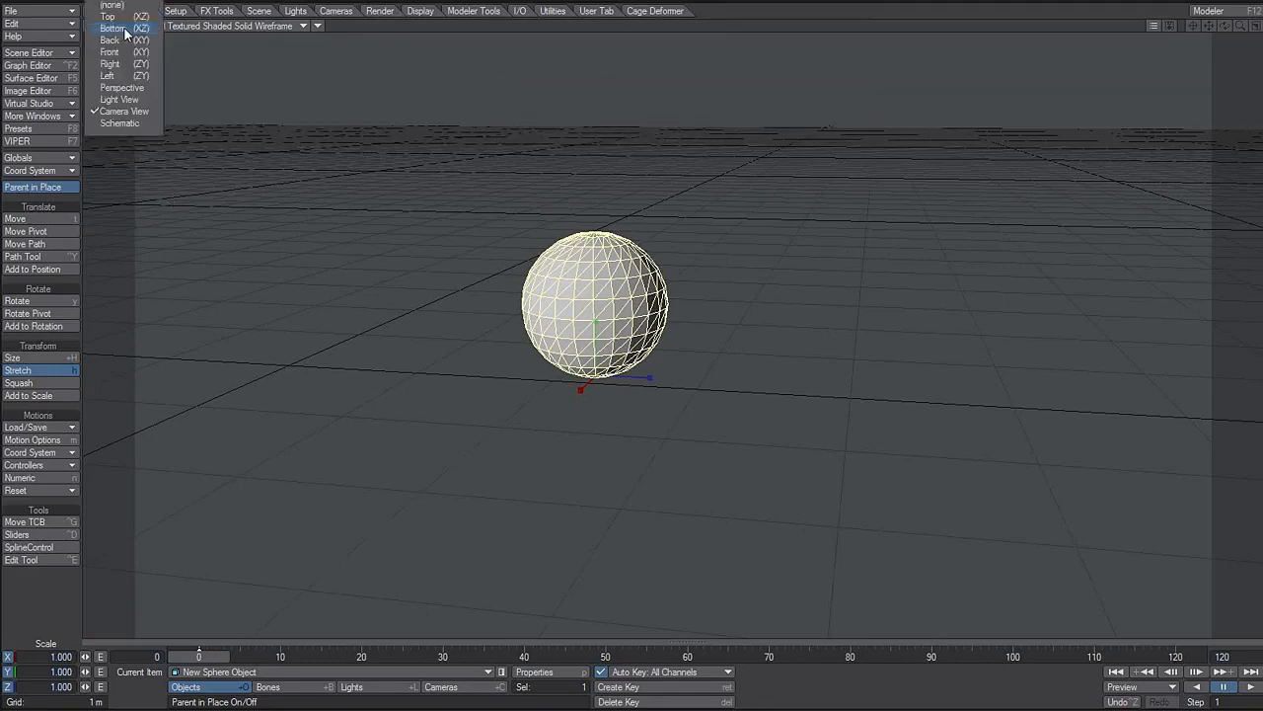
left_click(136, 92)
left_click_drag(644, 429, 493, 356, "alt")
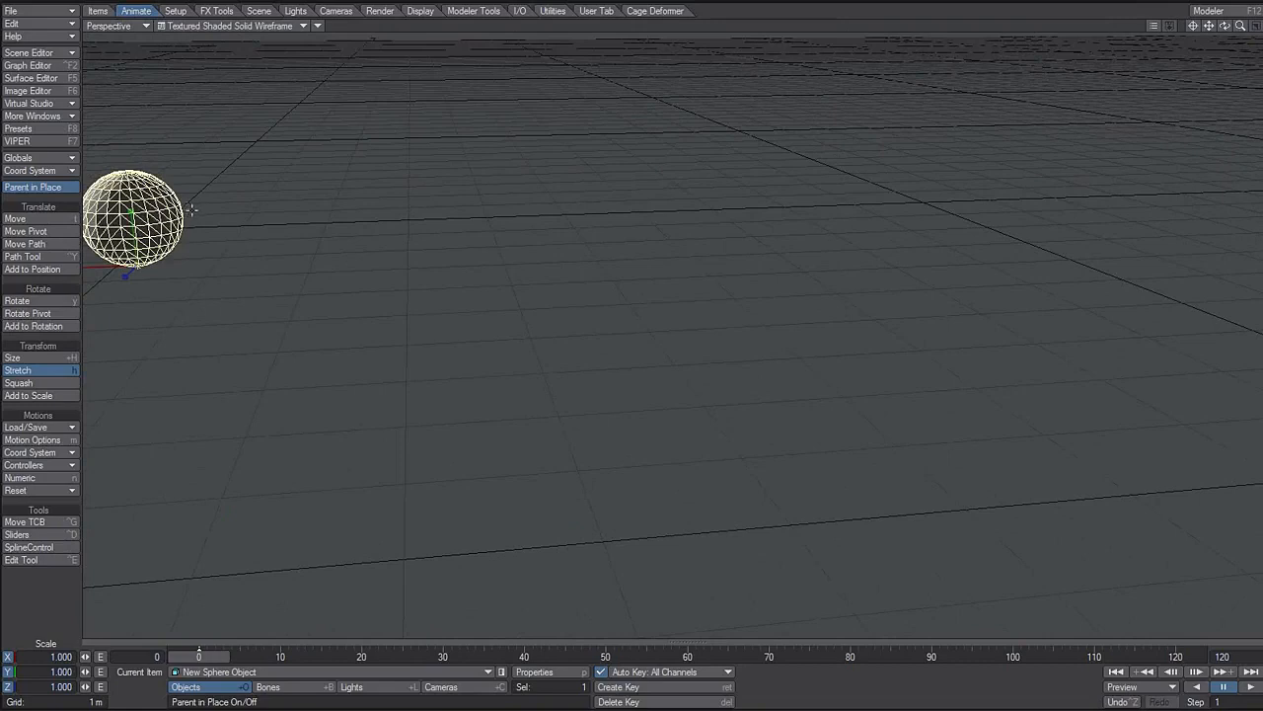
key("ctrl+c")
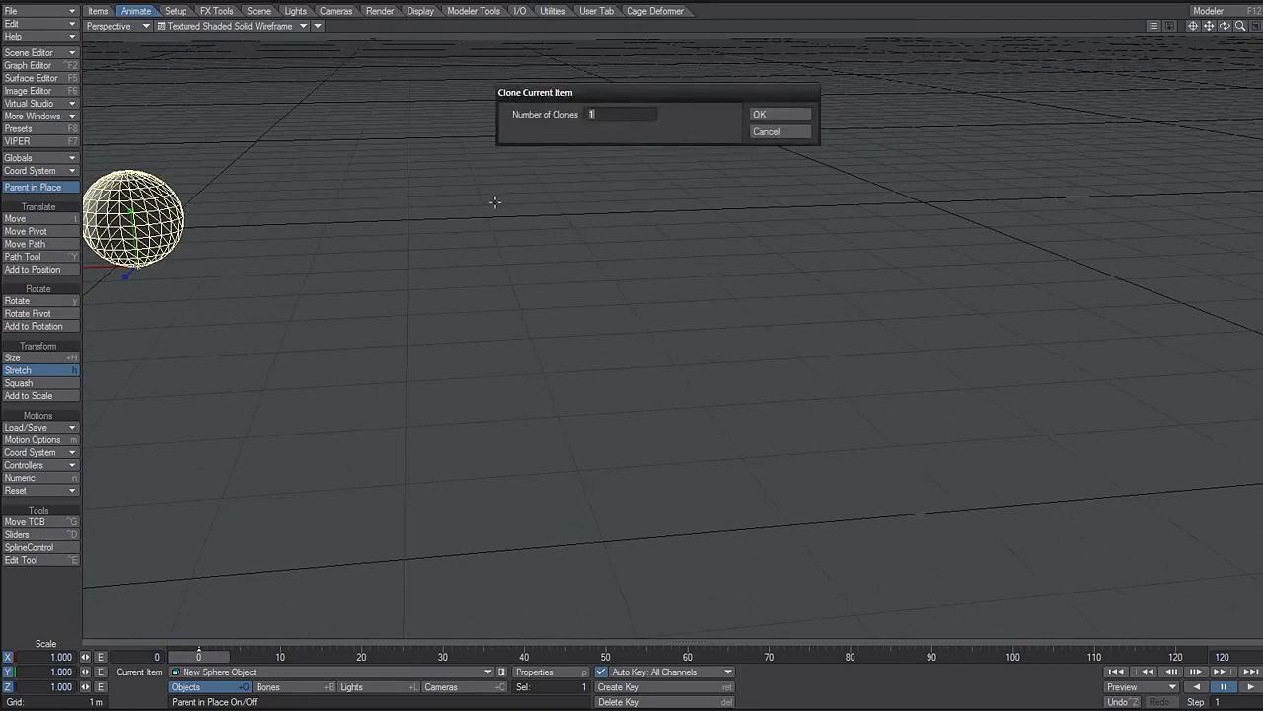
left_click(771, 115)
key("t")
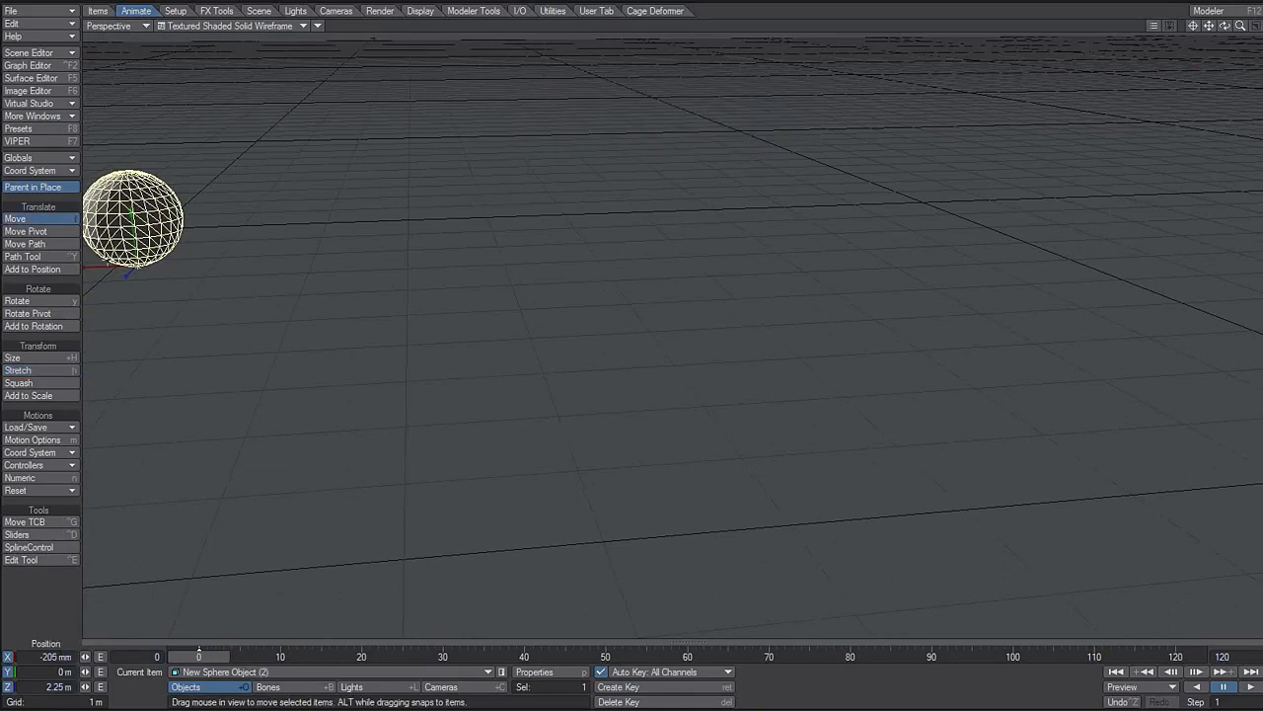
left_click_drag(99, 267, 320, 267)
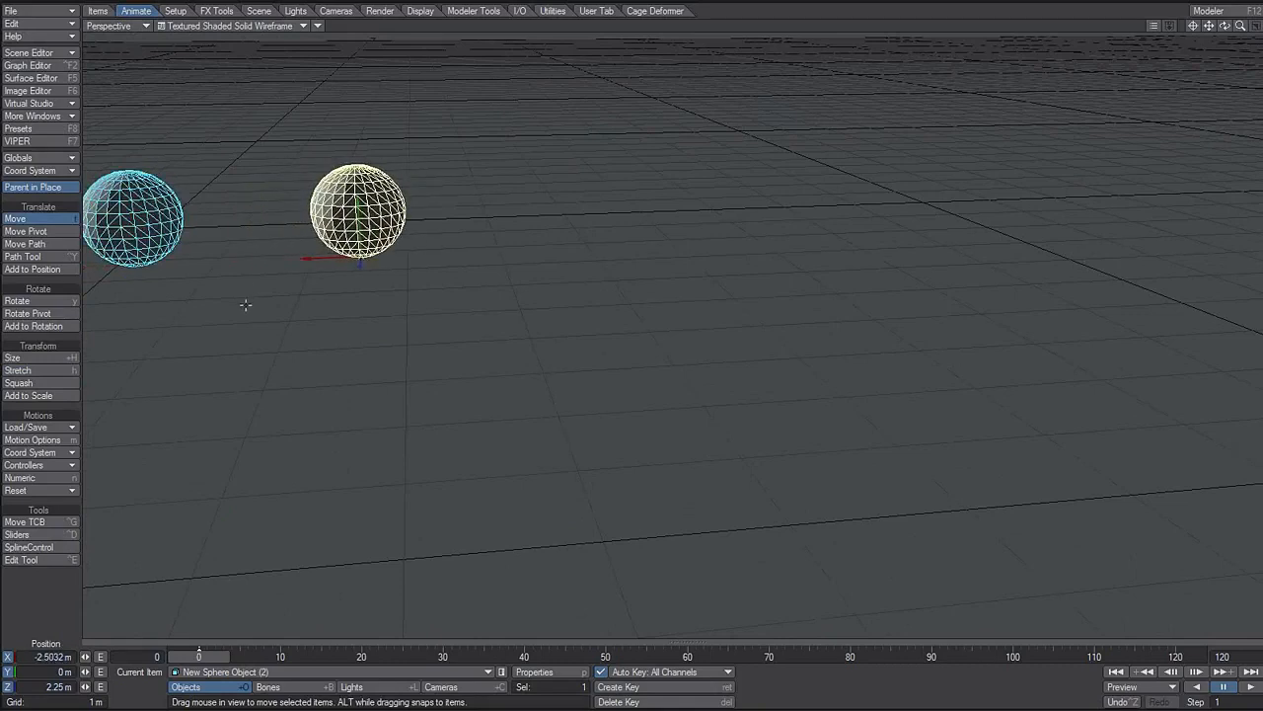
Step: Select the original sphere and fit the Perspective view to it, followed by all scene items
right_click_drag(211, 148, 137, 289)
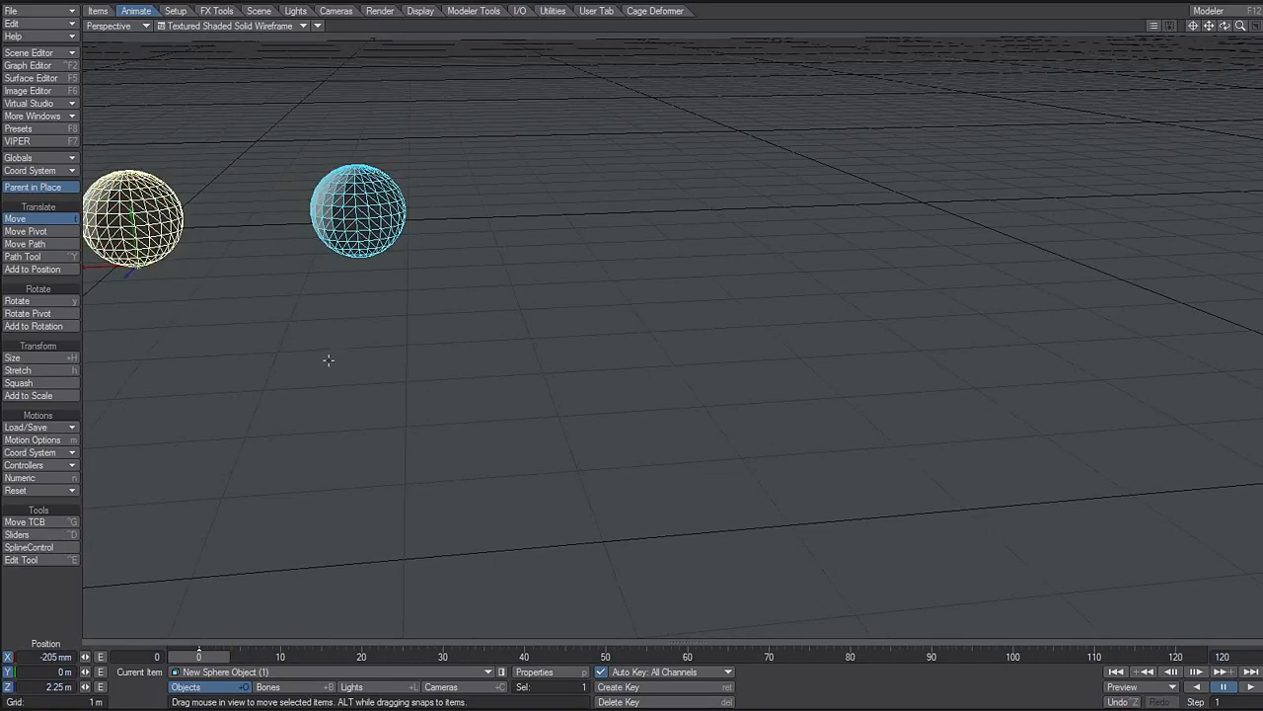
key("a")
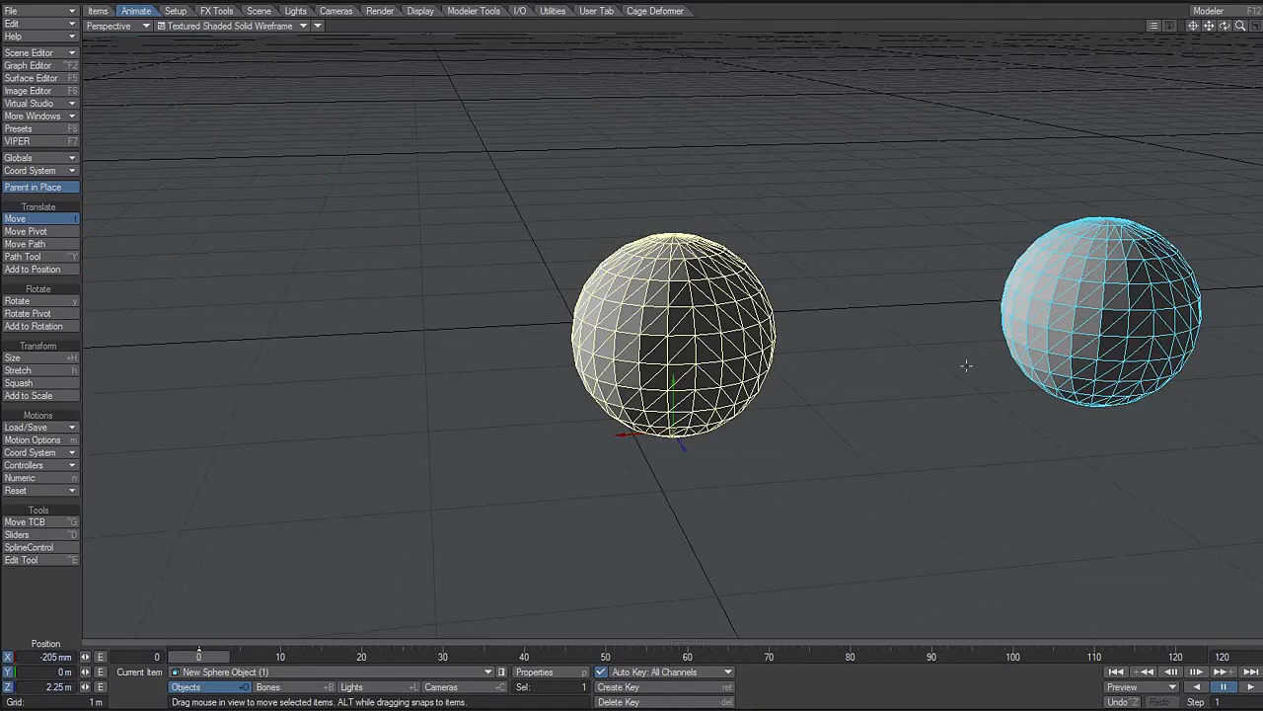
key("a")
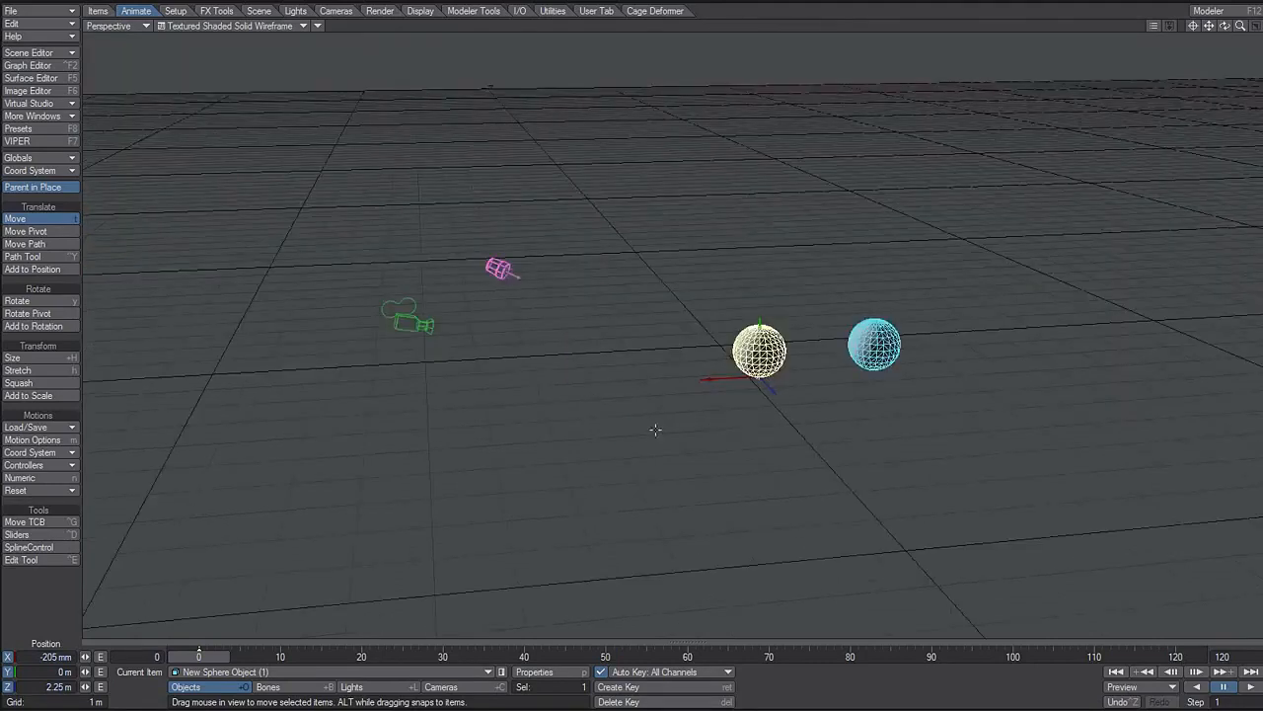
Step: Select both spheres together and fit the Perspective view to the selection
right_click_drag(920, 265, 710, 403)
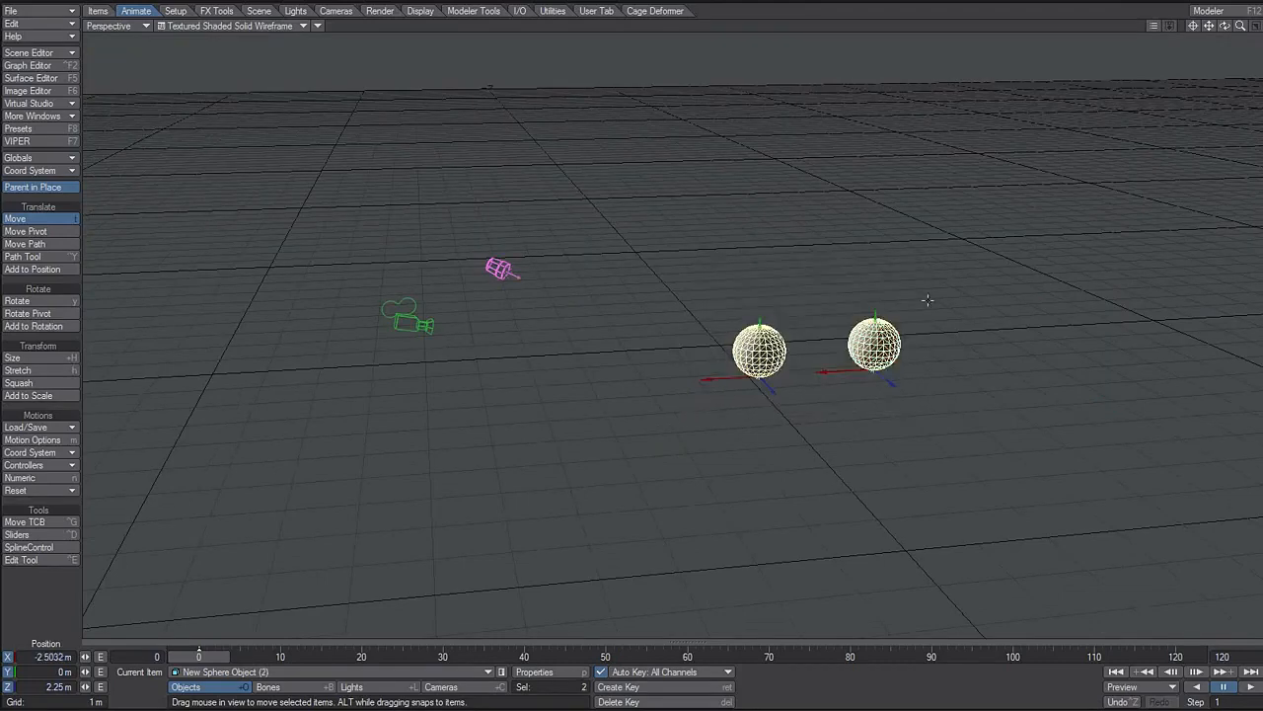
key("shift+a")
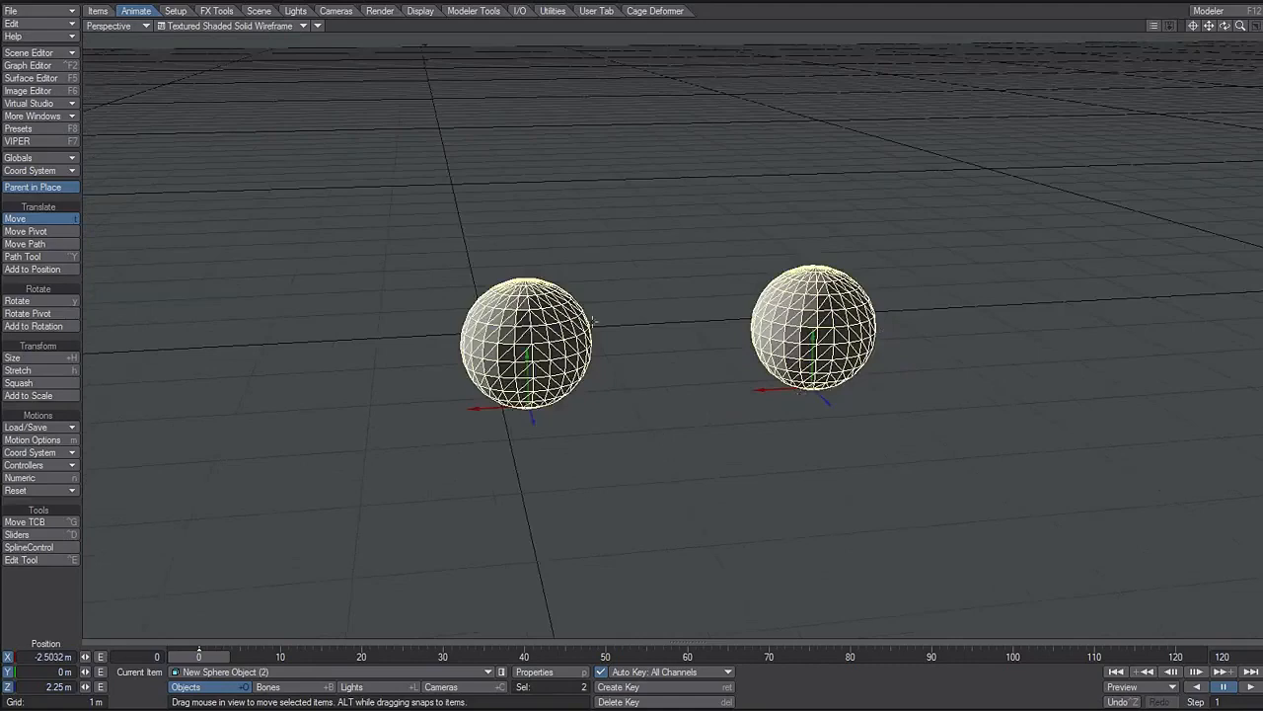